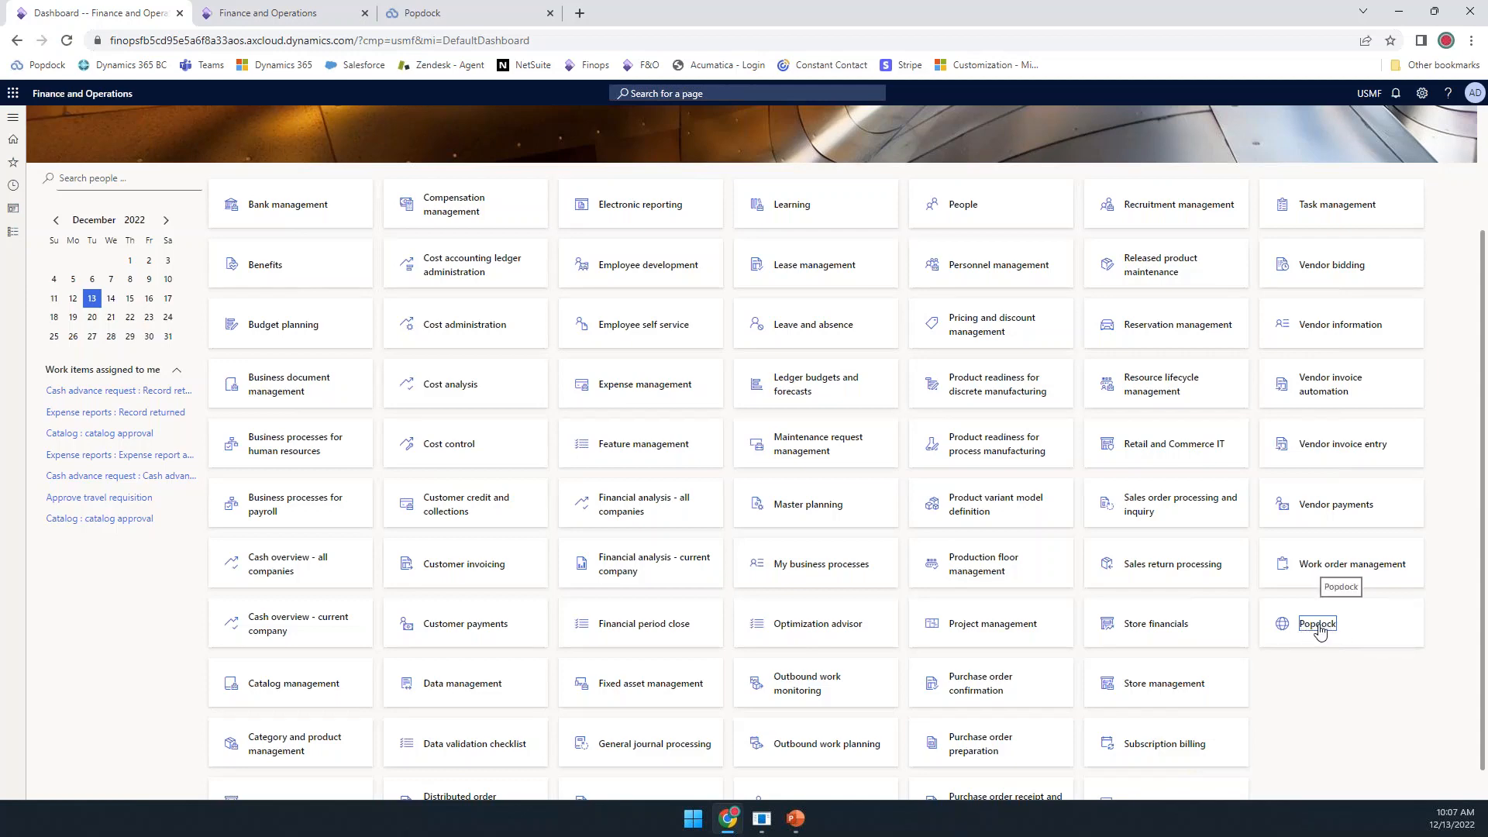
Step: Open the Popdock workspace and load the AR Transactions list from the Migration - SL - Data Lake group
left_click(1322, 635)
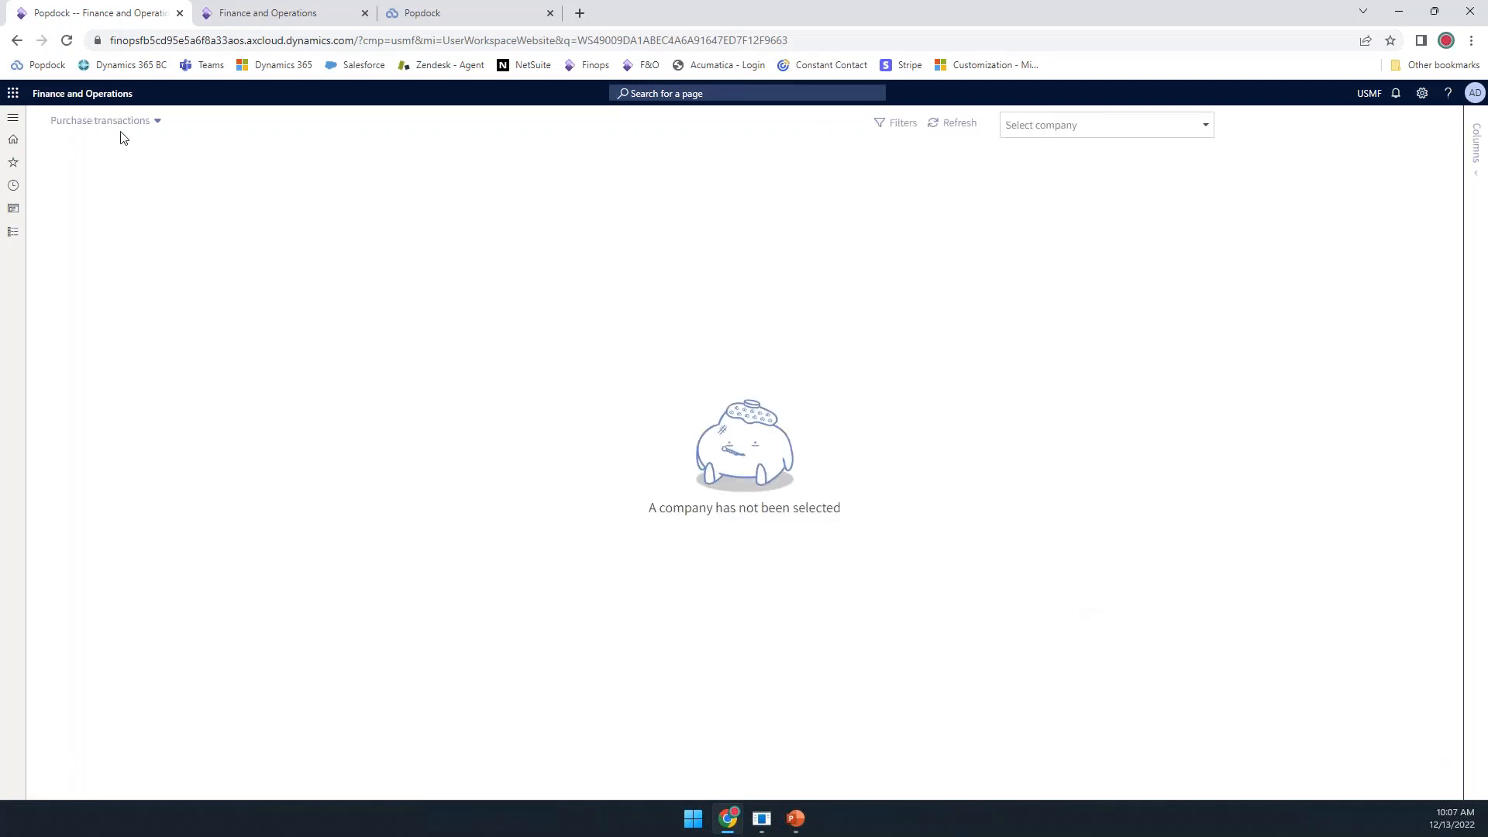
left_click(118, 123)
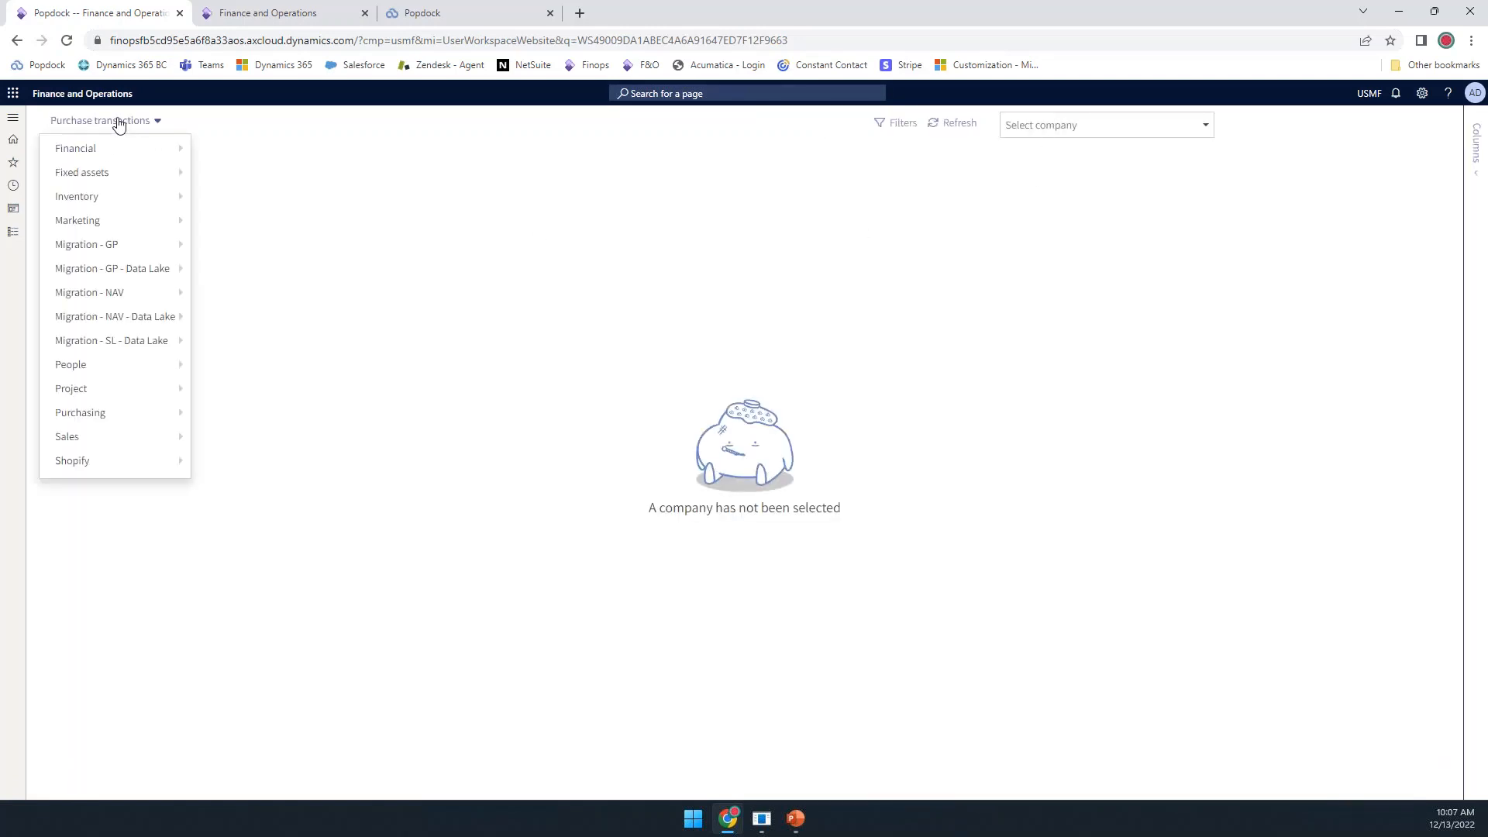
mouse_move(92, 278)
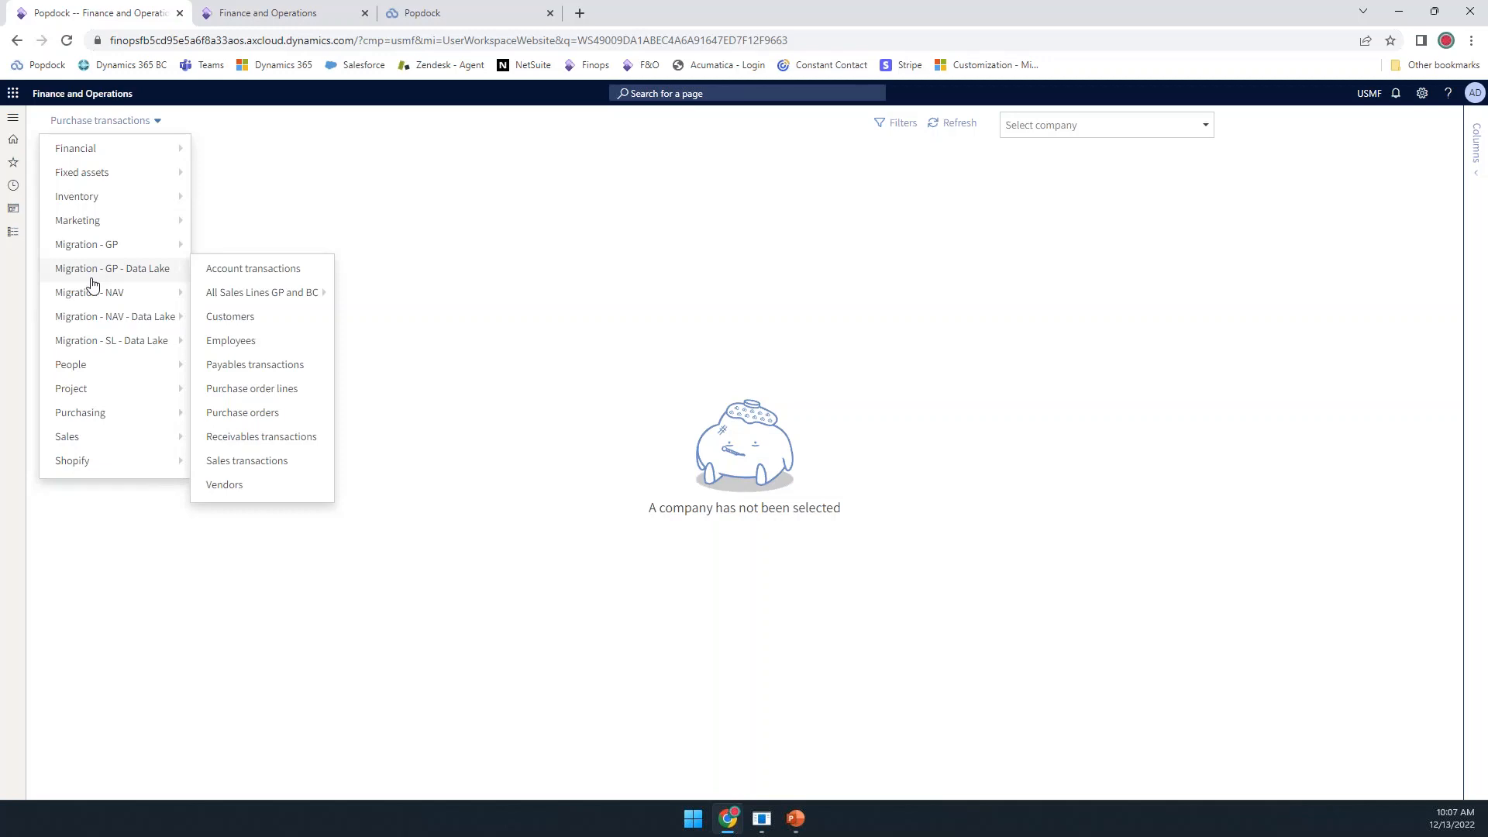
mouse_move(104, 418)
mouse_move(103, 376)
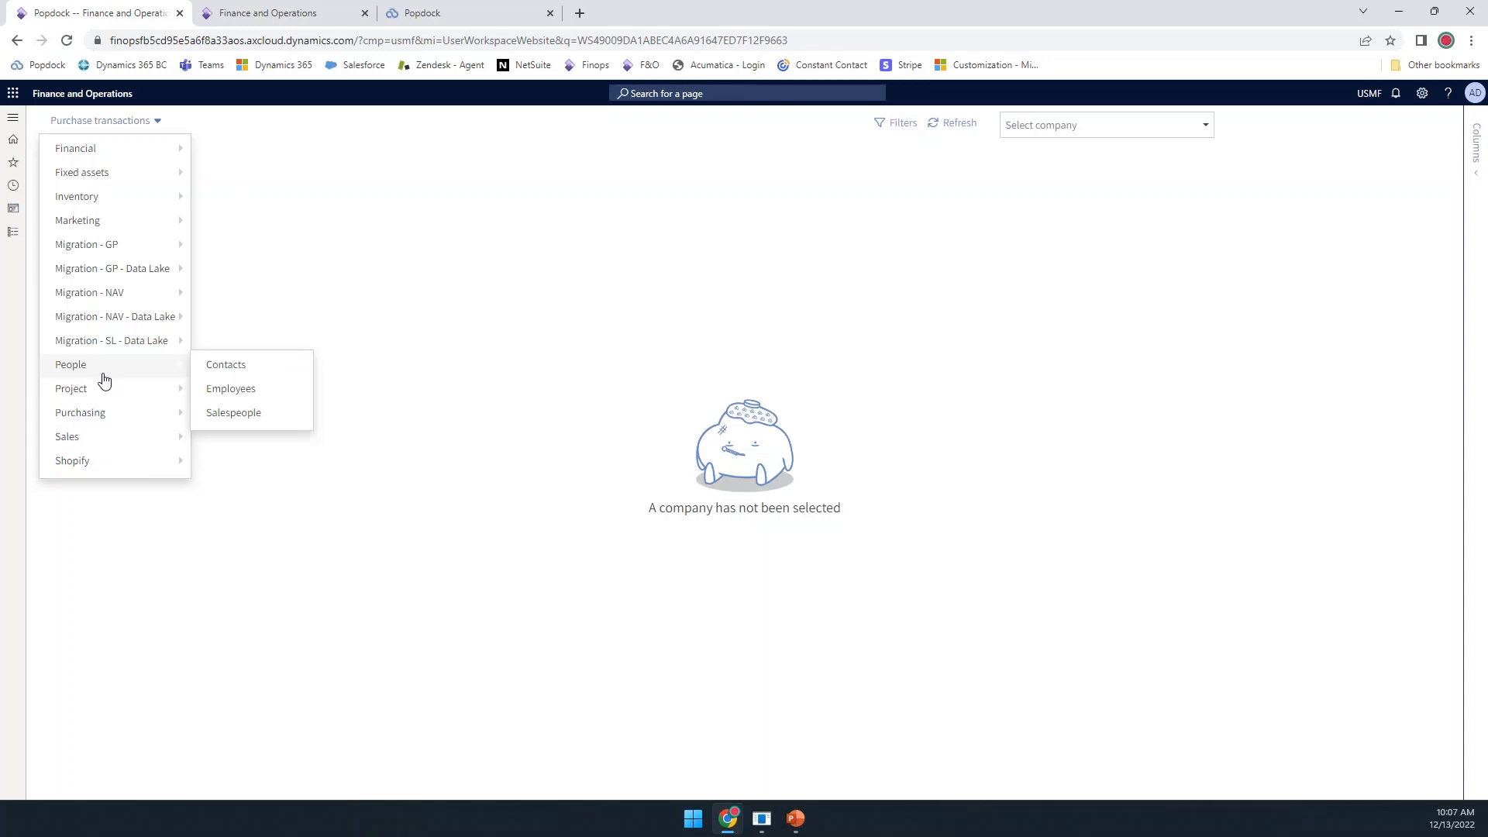
mouse_move(136, 353)
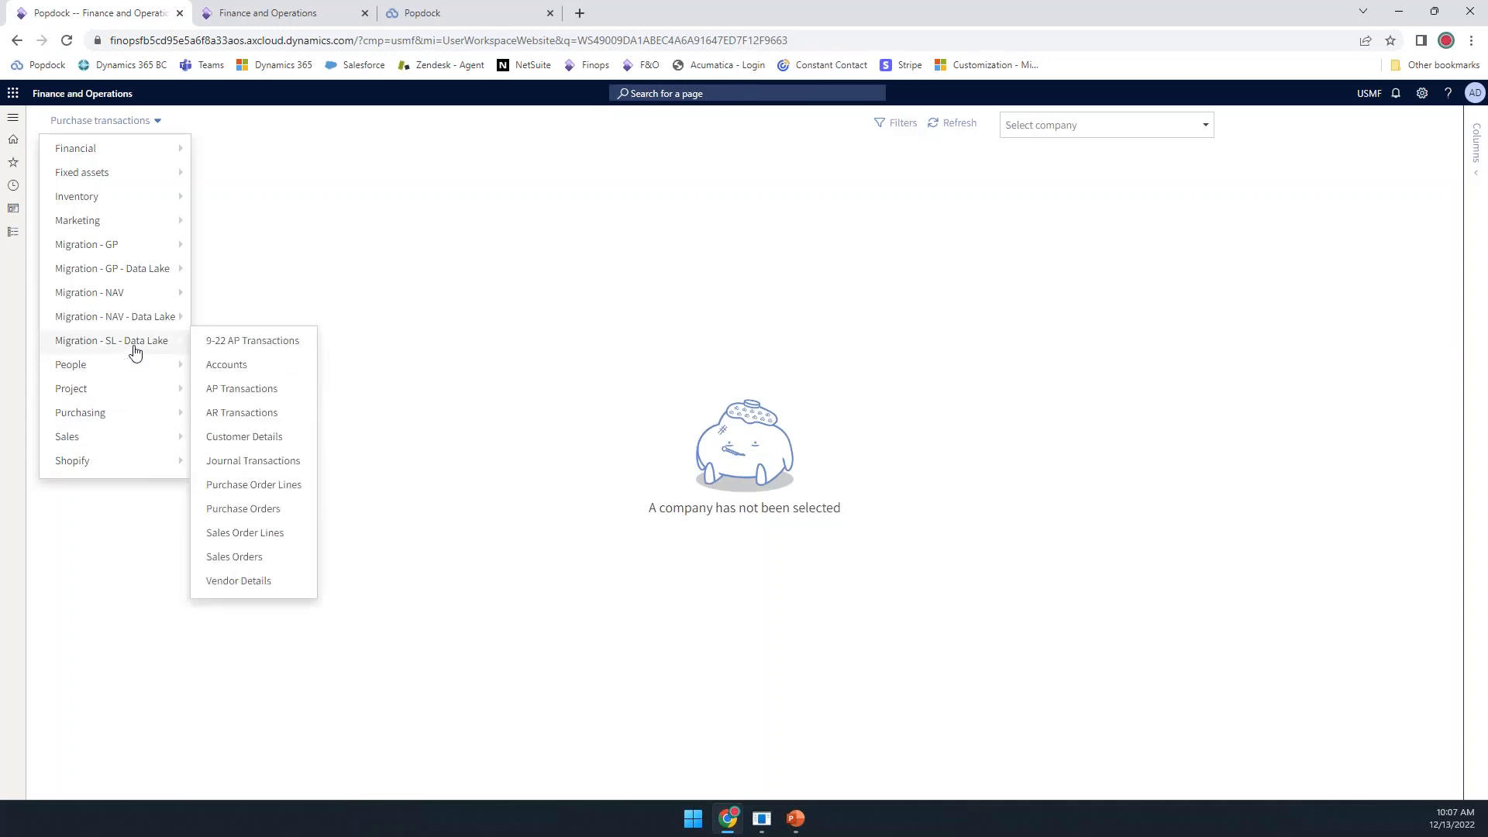
left_click(252, 415)
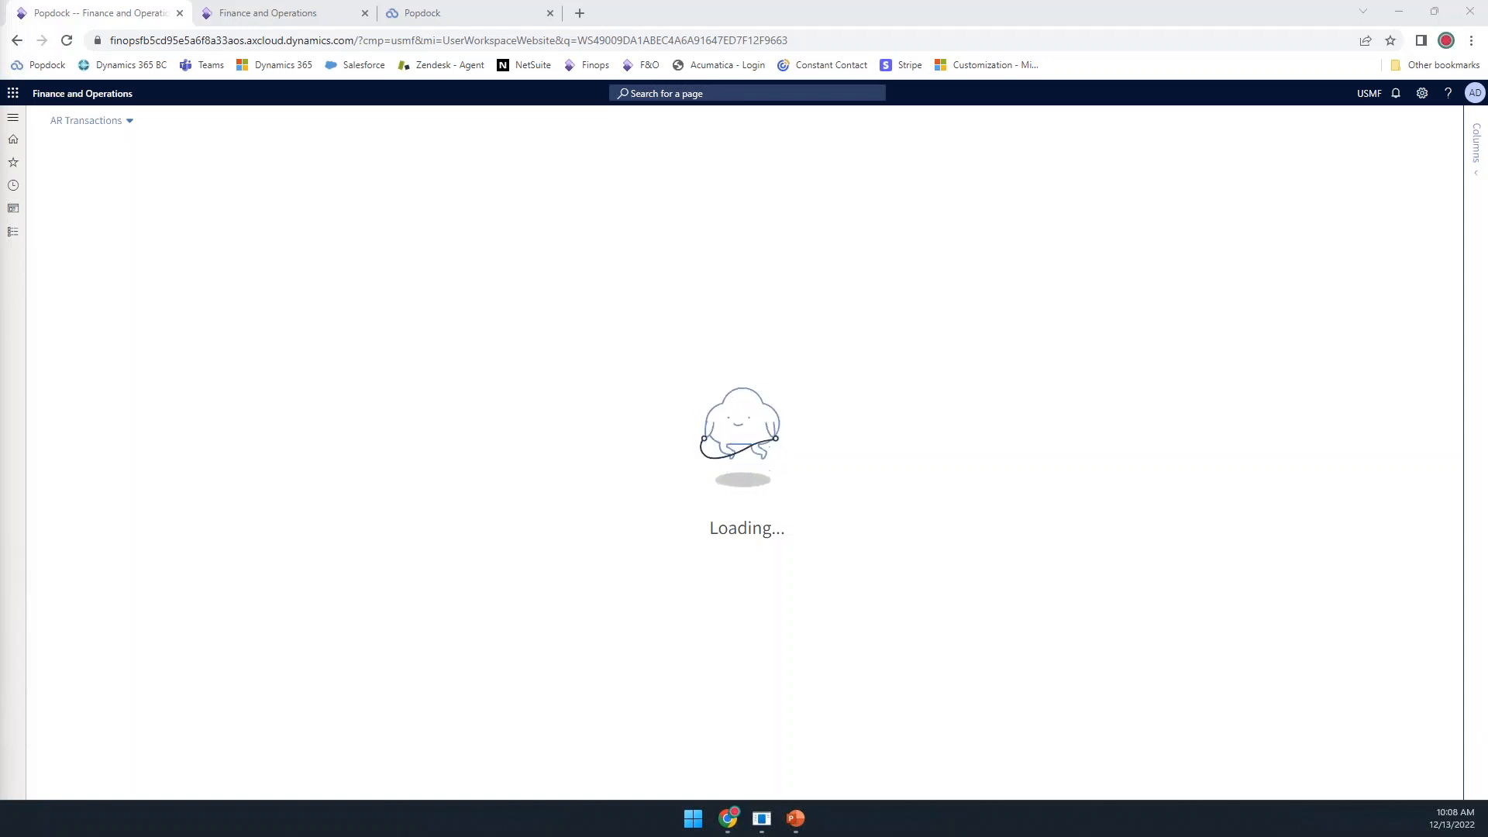
Step: Reload the stalled page and reopen the AR Transactions list from the Migration - SL - Data Lake group
right_click(718, 287)
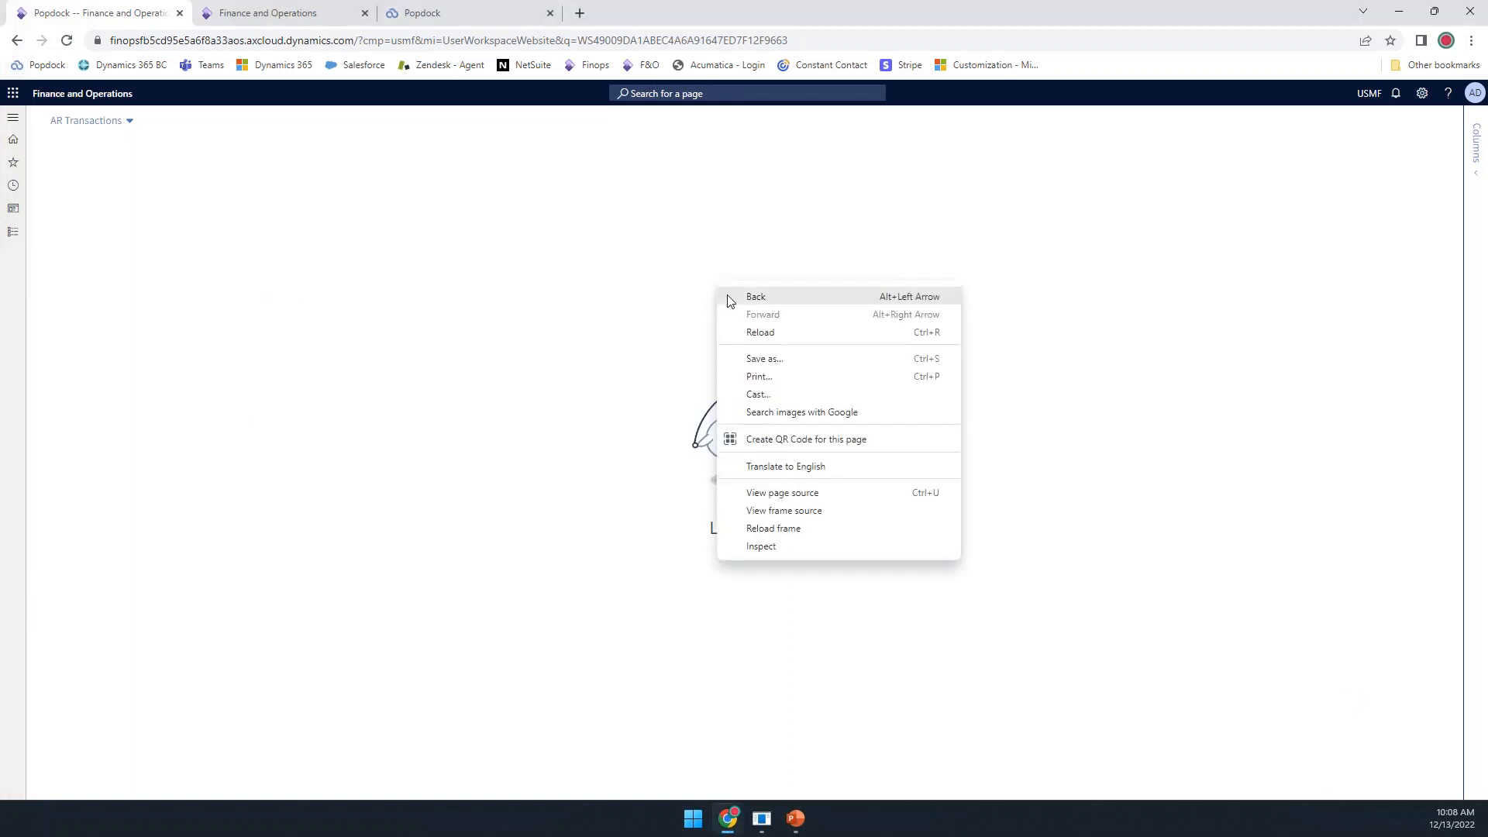
left_click(760, 332)
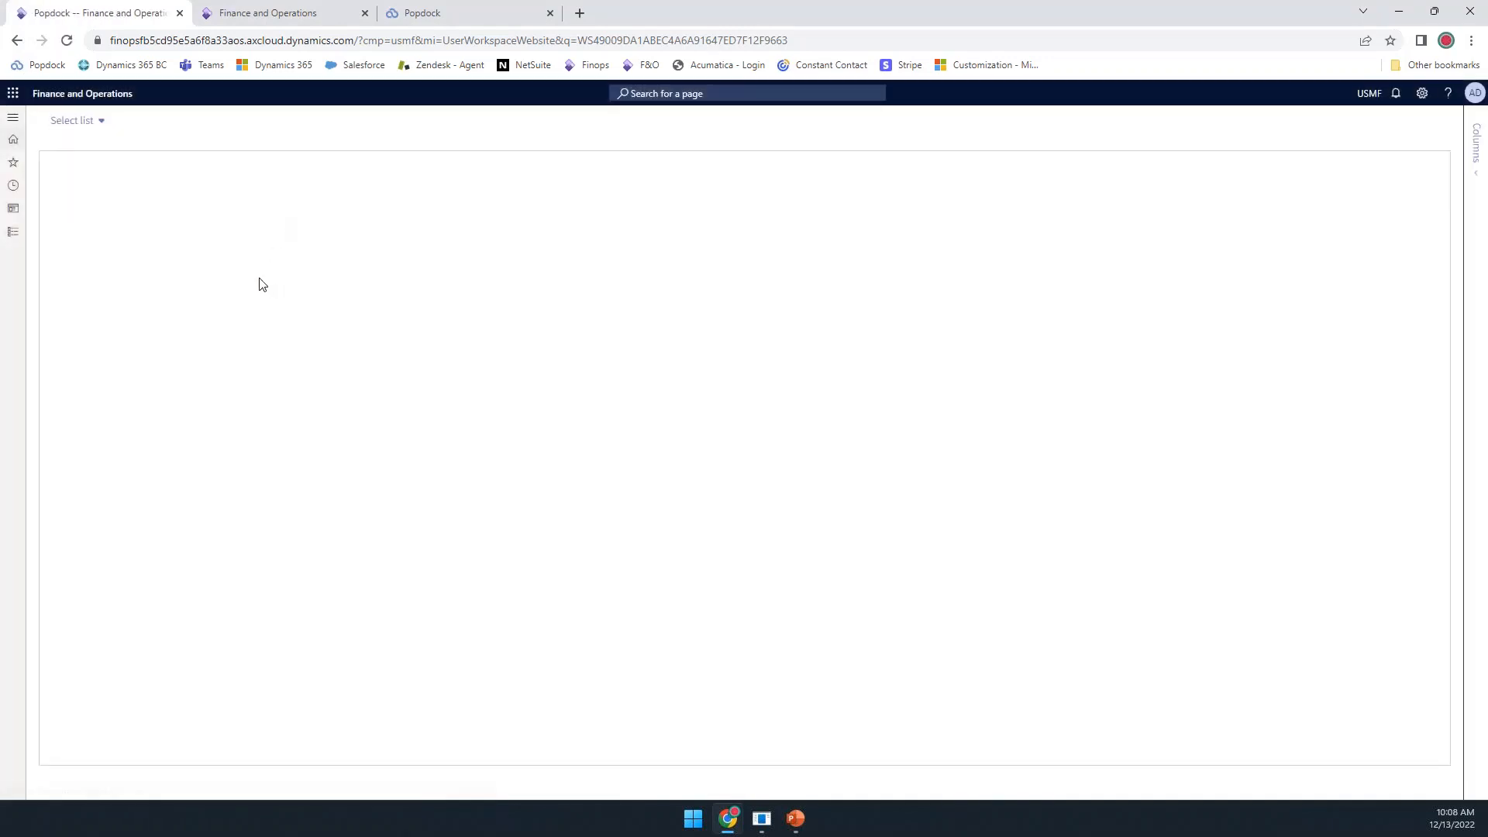
left_click(97, 121)
mouse_move(133, 339)
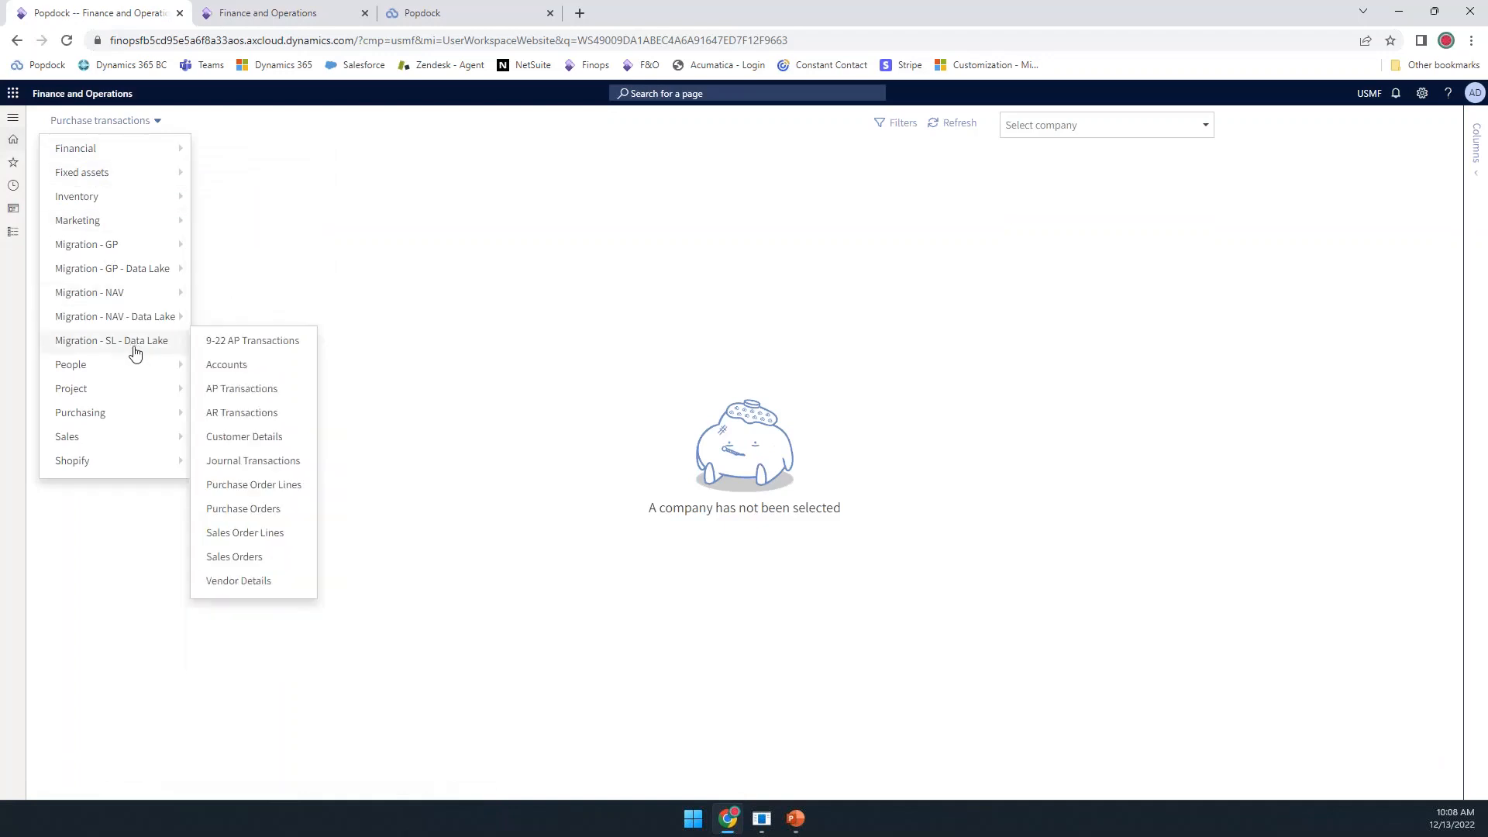
left_click(262, 413)
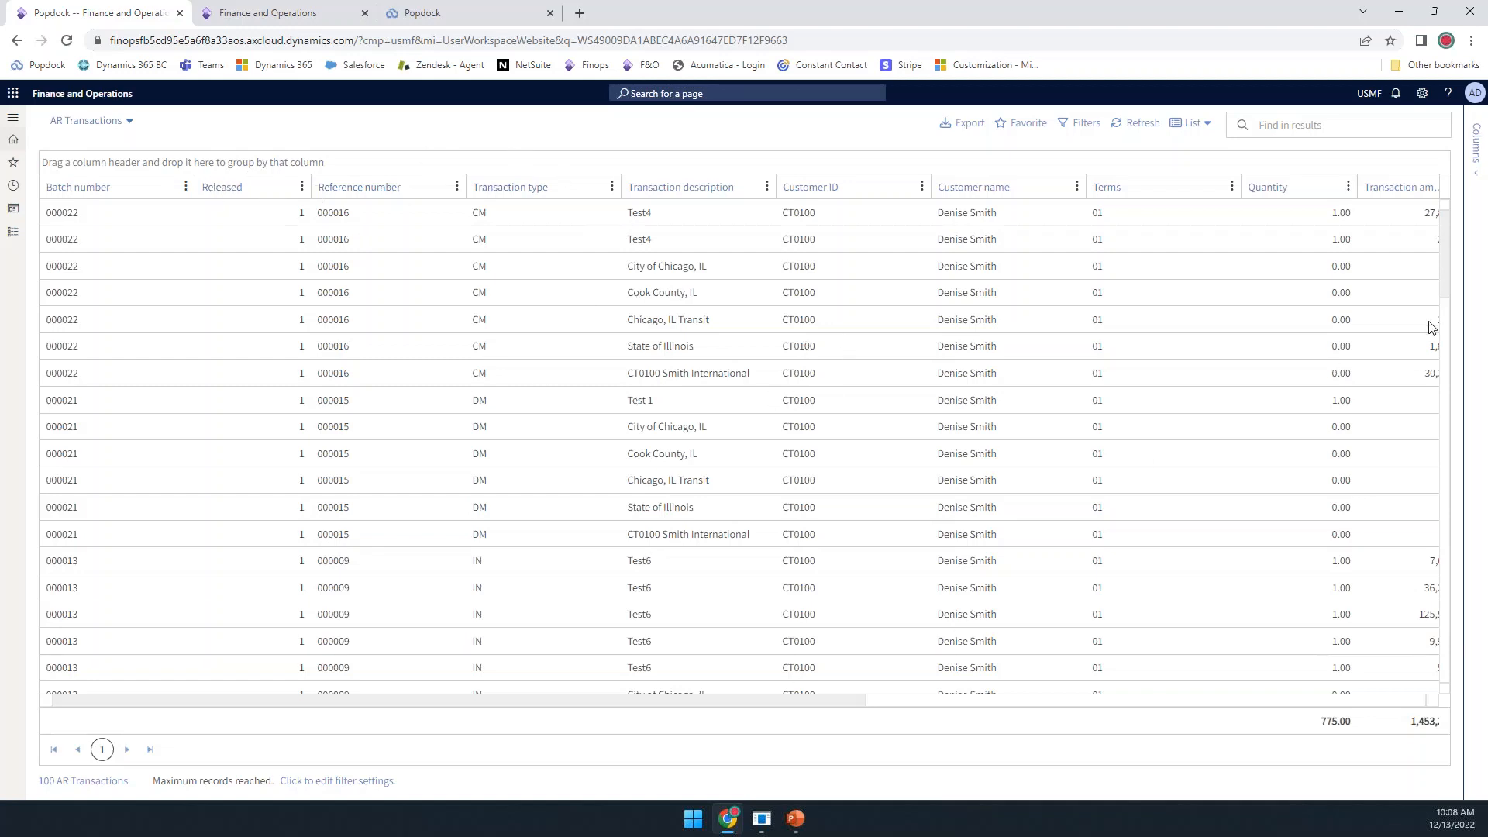
Step: Add the Create date, Create user and Debit/Credit columns to the AR Transactions list and check them in the grid
left_click(1477, 143)
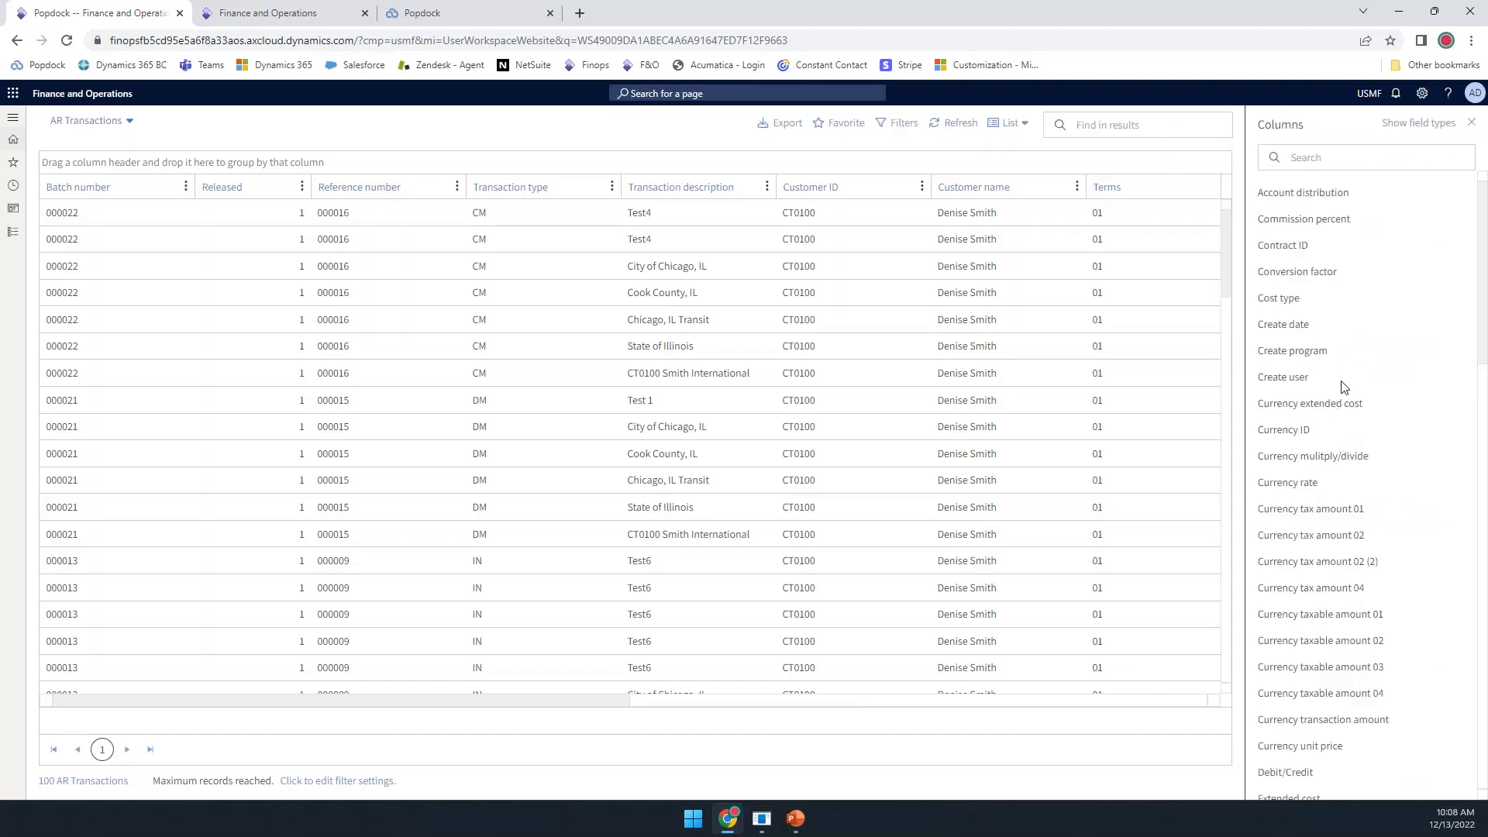
left_click(1306, 332)
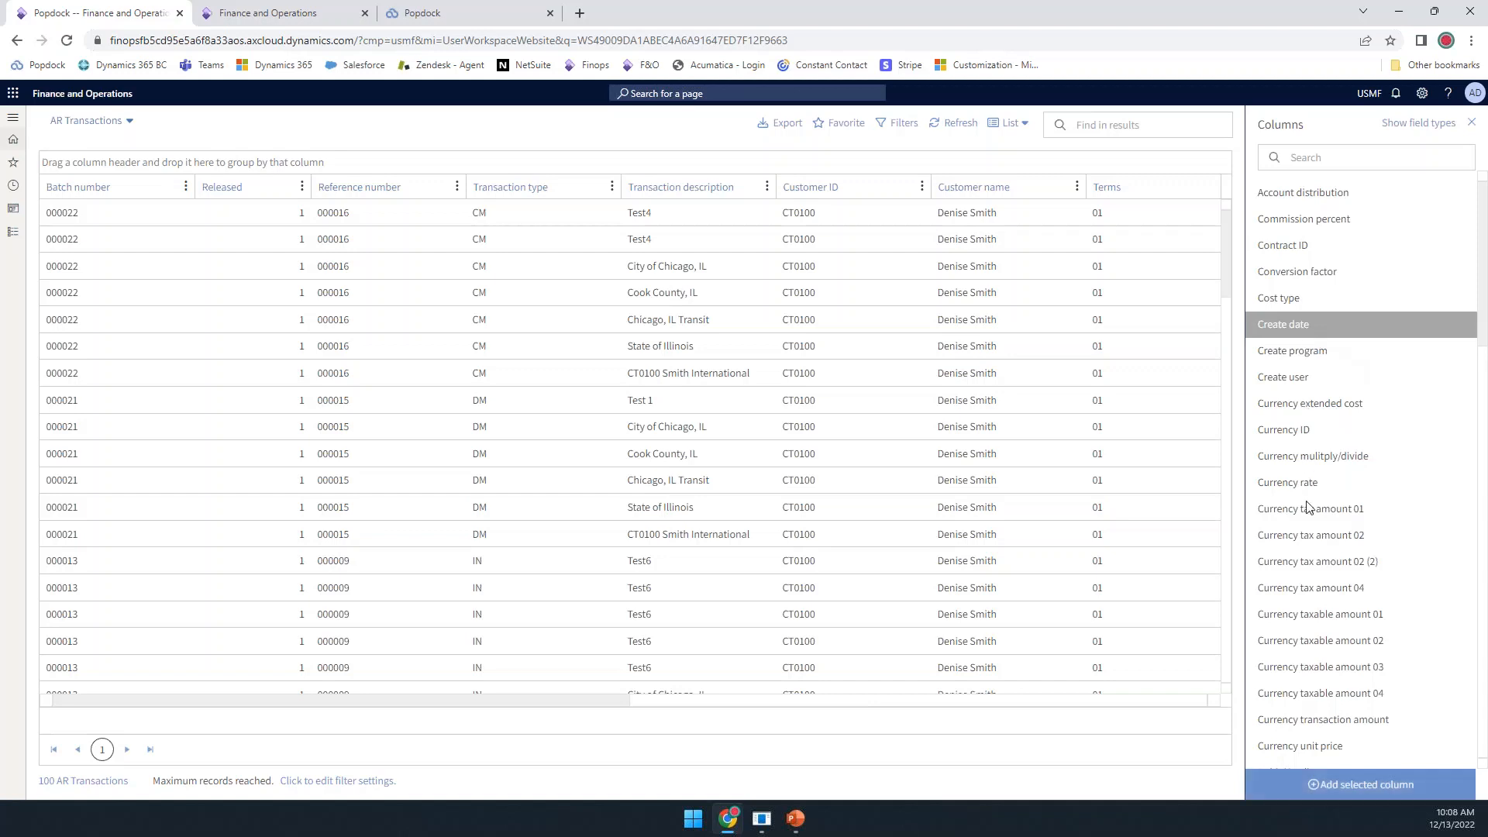
left_click(1305, 383)
scroll(1353, 741, "down", 2)
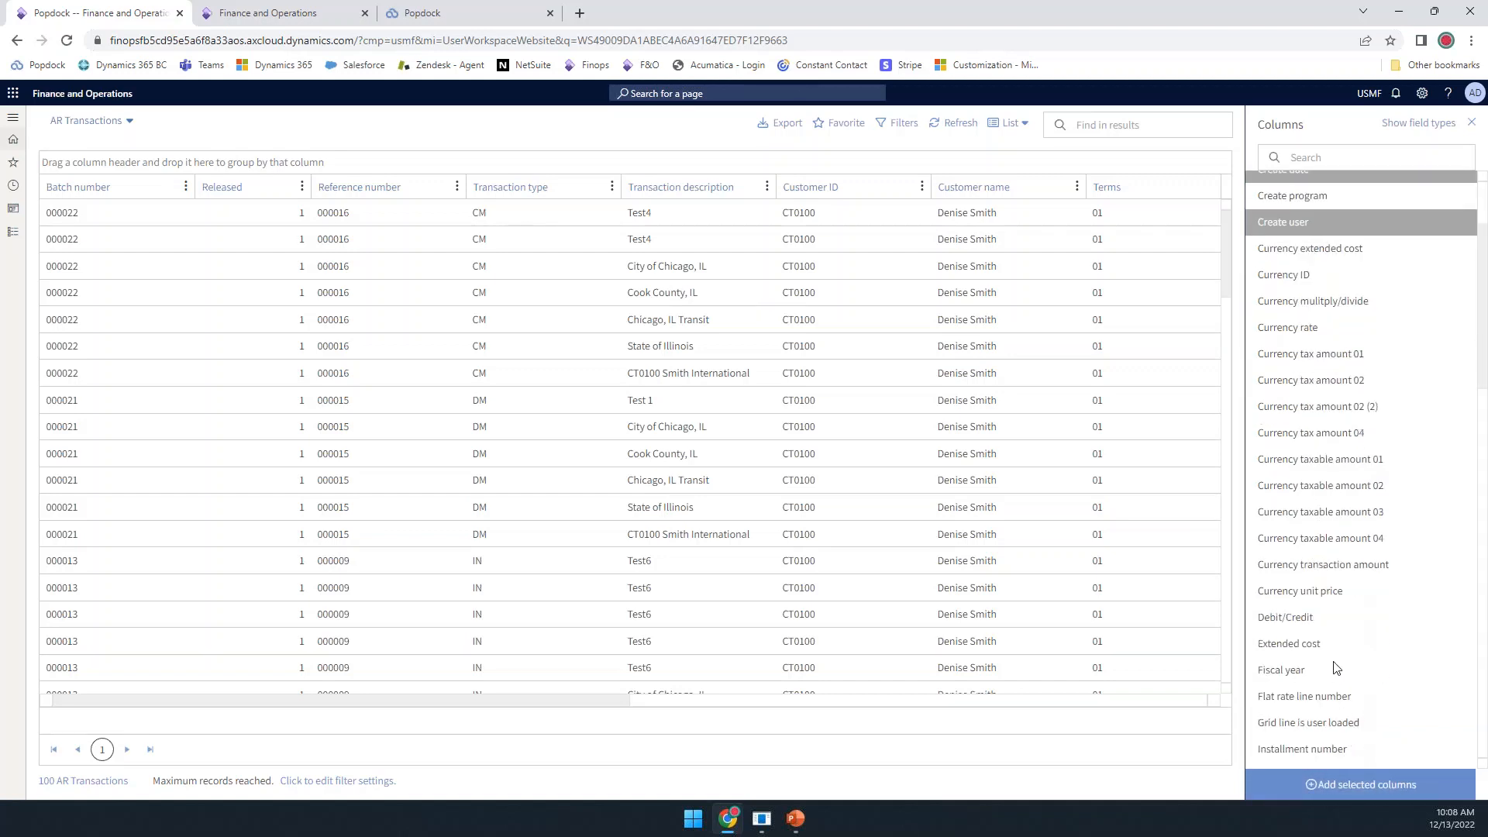
left_click(1303, 621)
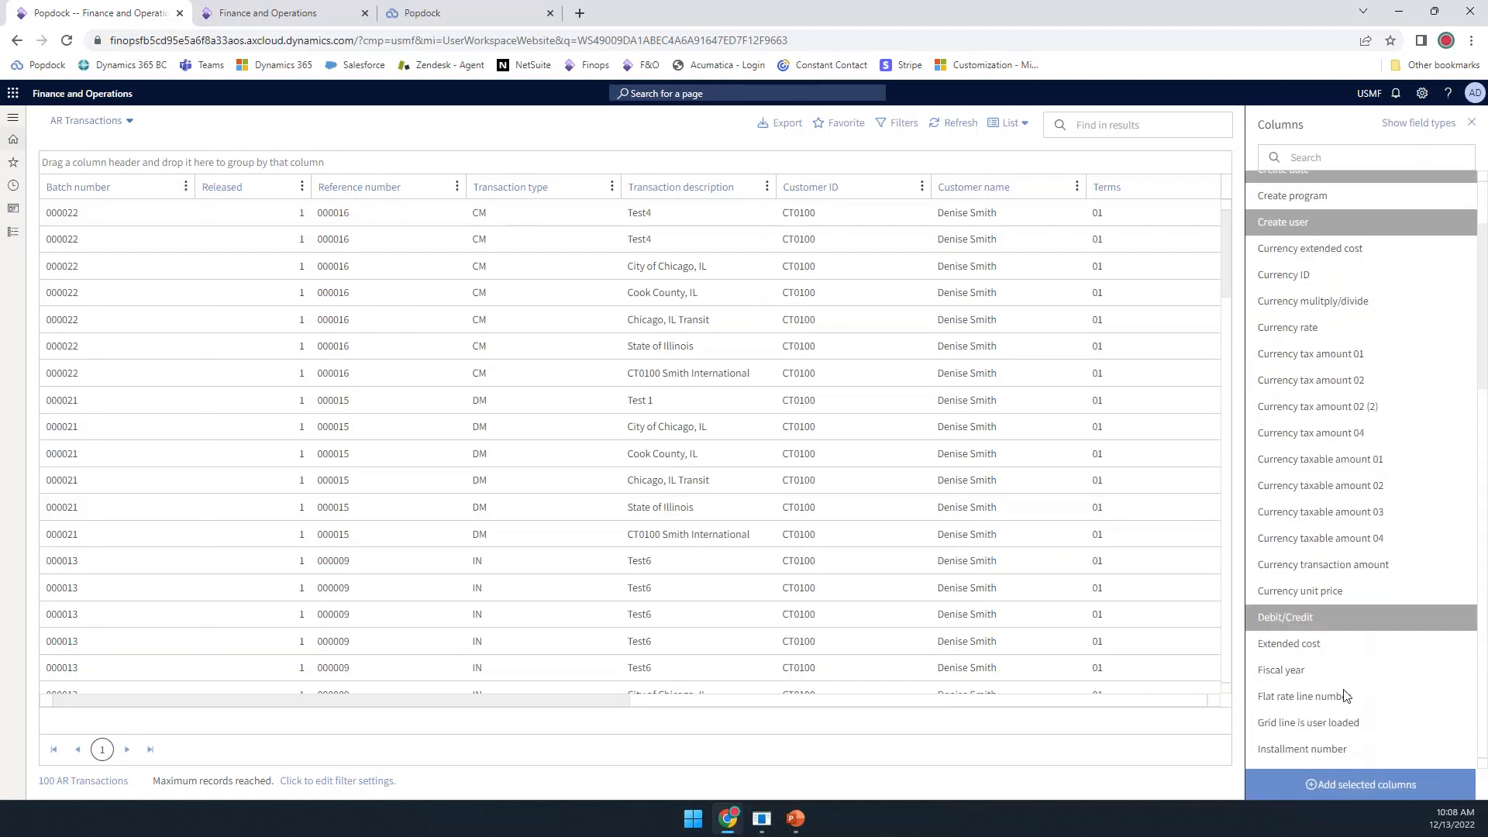
left_click(1393, 786)
left_click(1471, 122)
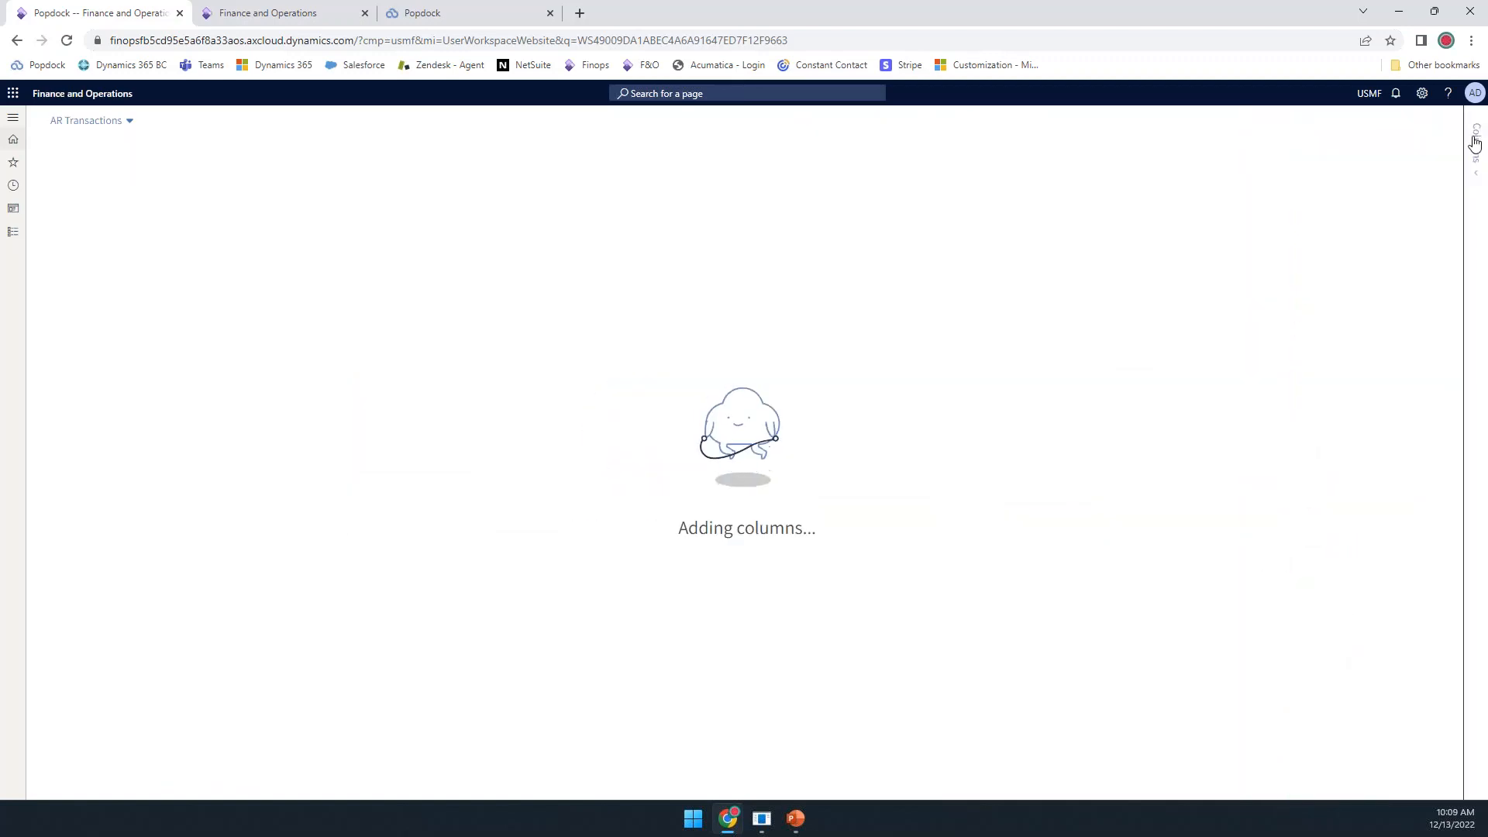
left_click_drag(683, 699, 1474, 736)
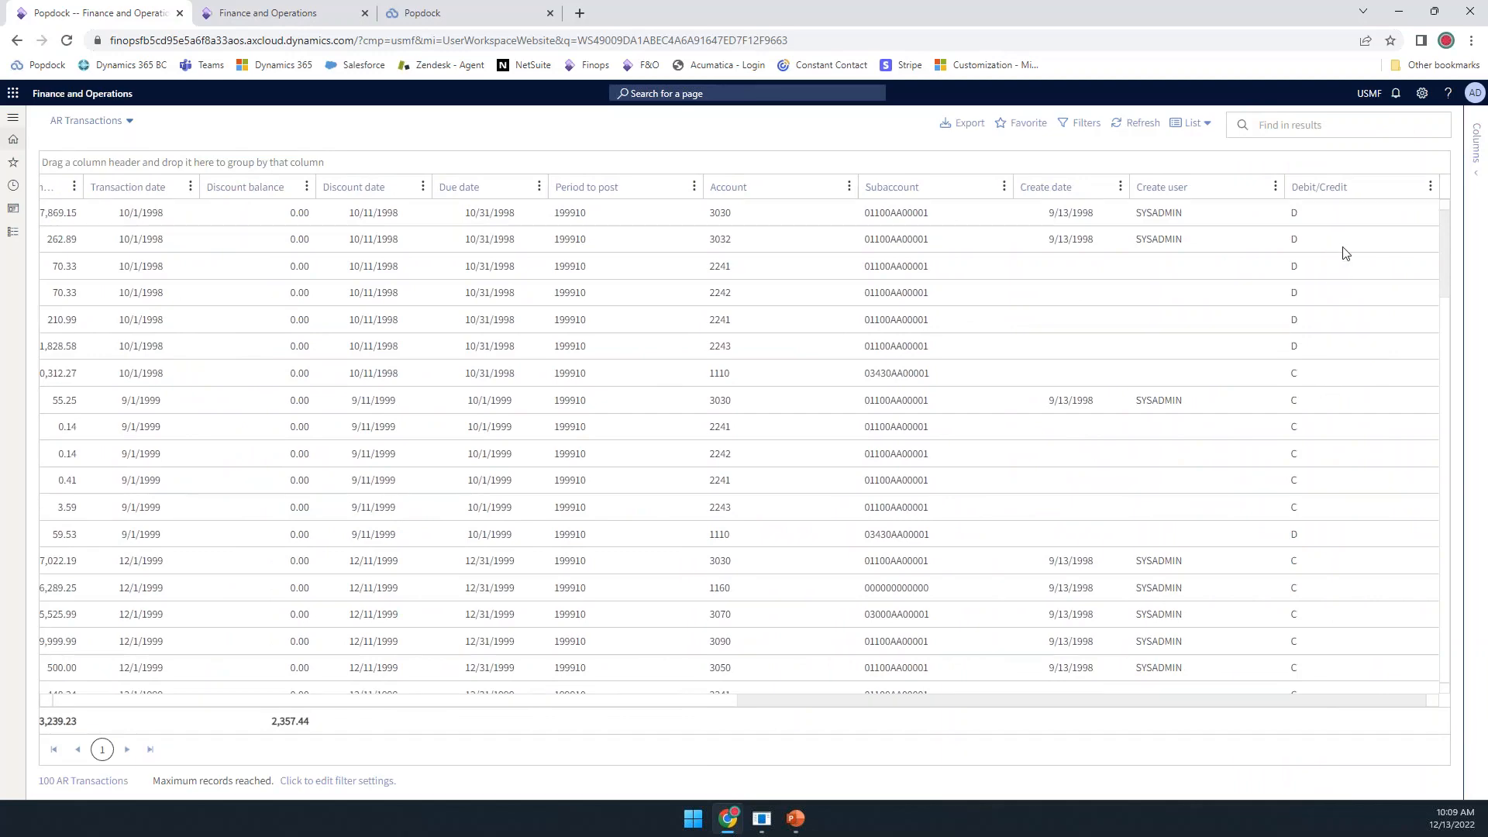
Step: Group the AR transactions by Customer ID, then expand and collapse the CT0100 group
left_click_drag(1194, 703, 431, 648)
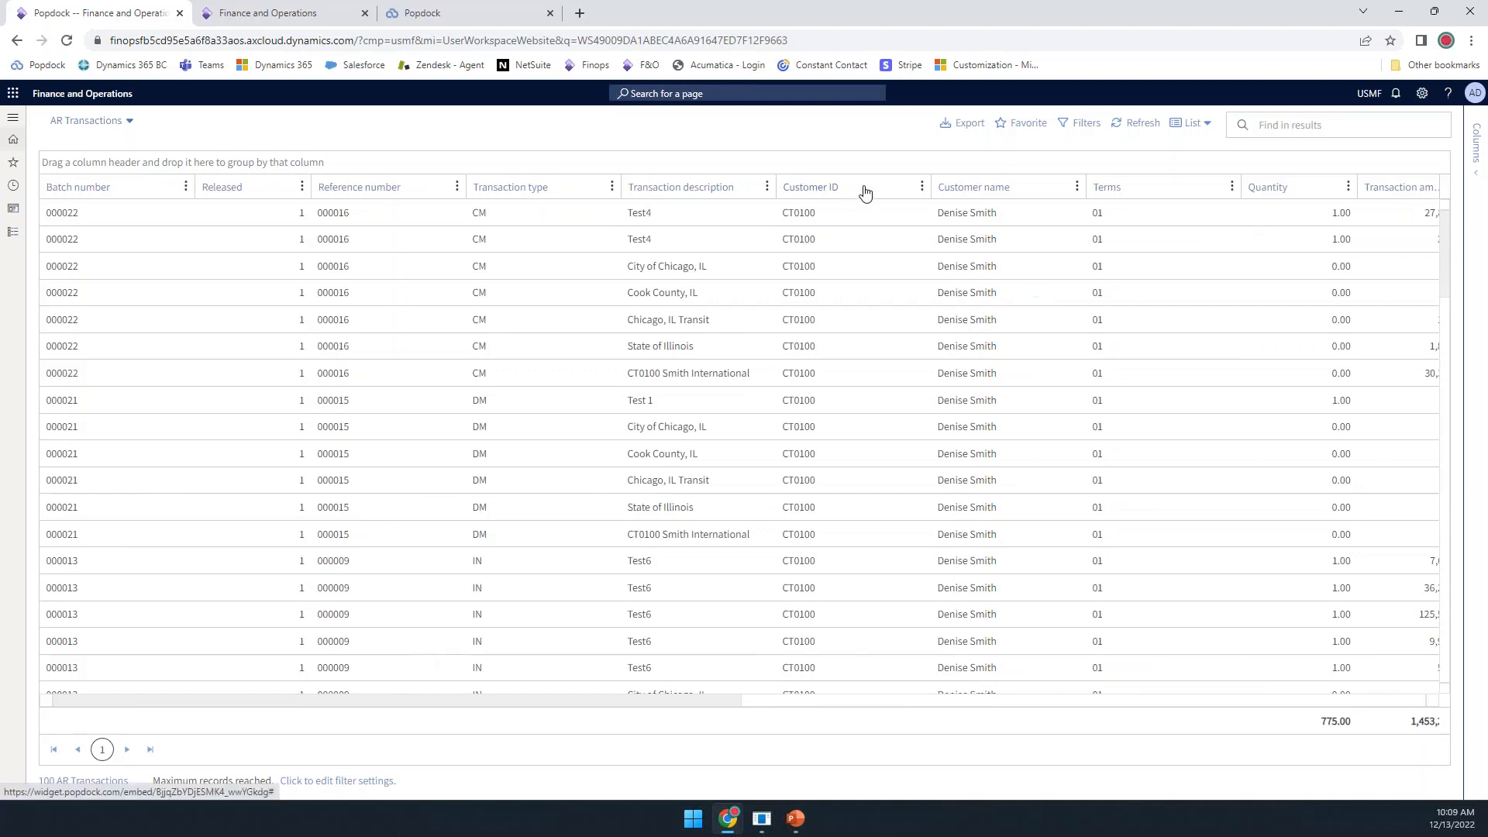
left_click_drag(866, 192, 851, 163)
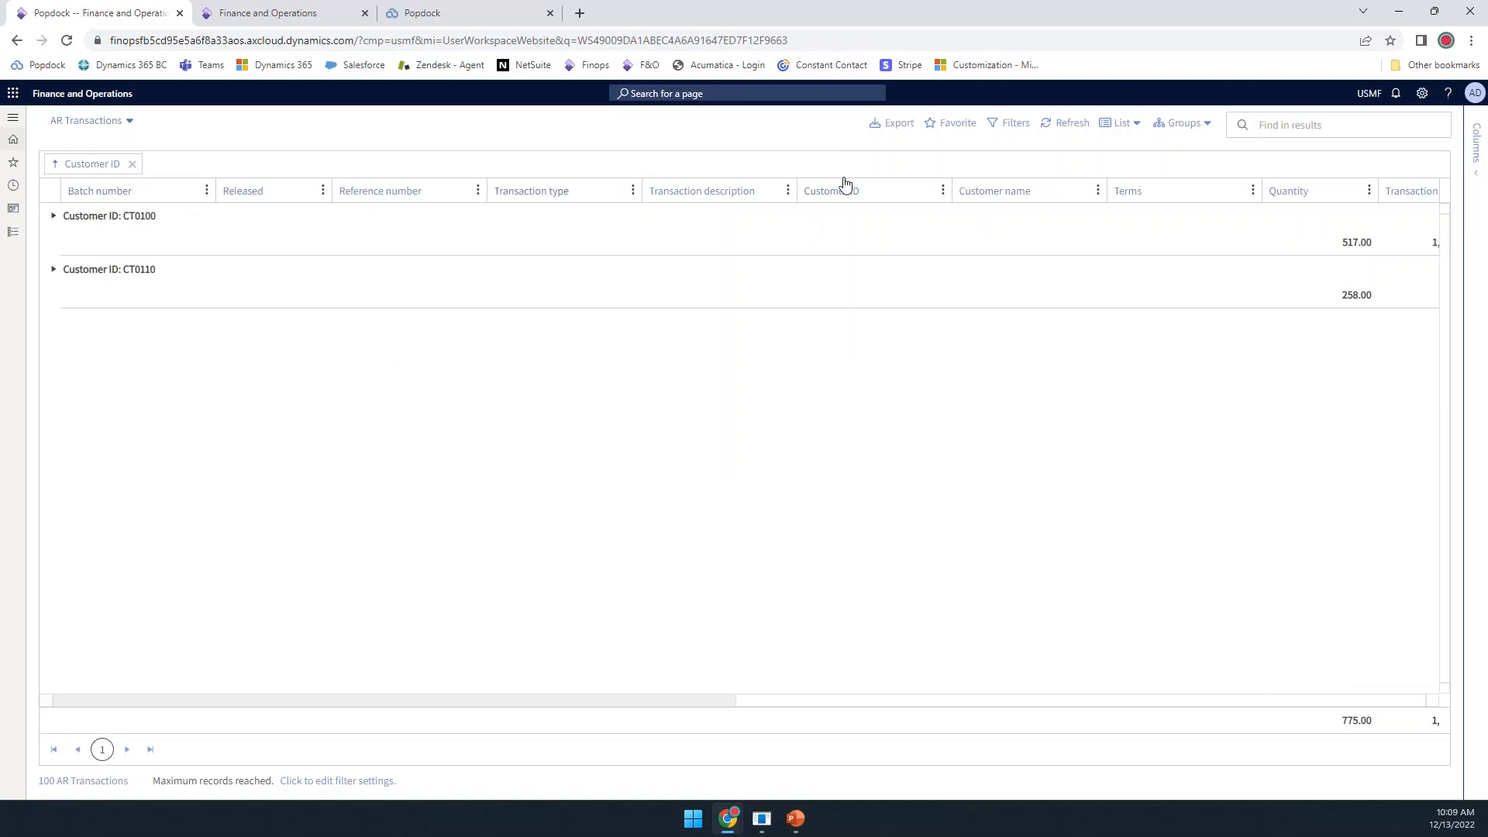
left_click(53, 217)
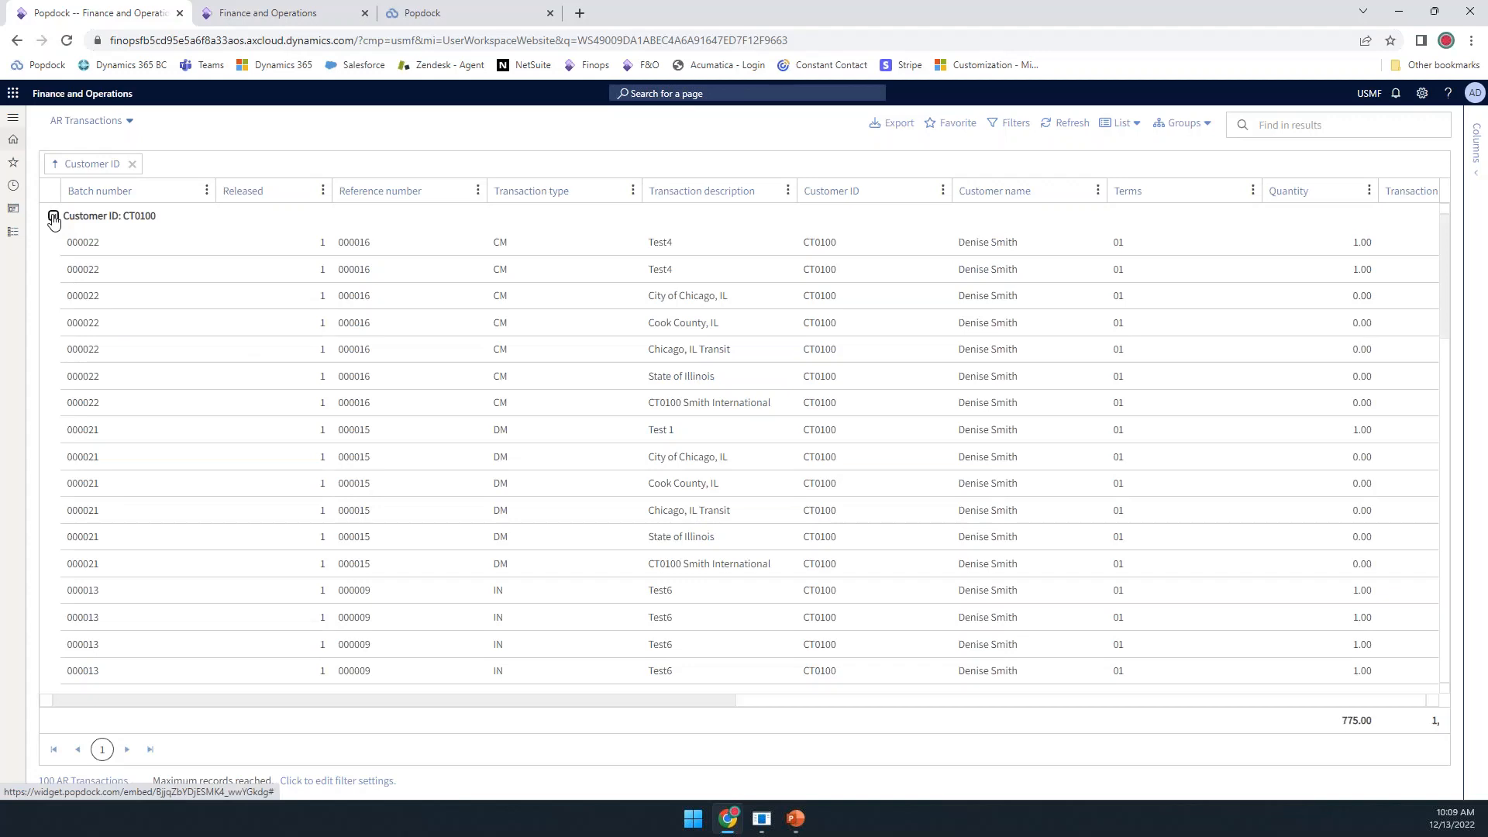
left_click(53, 217)
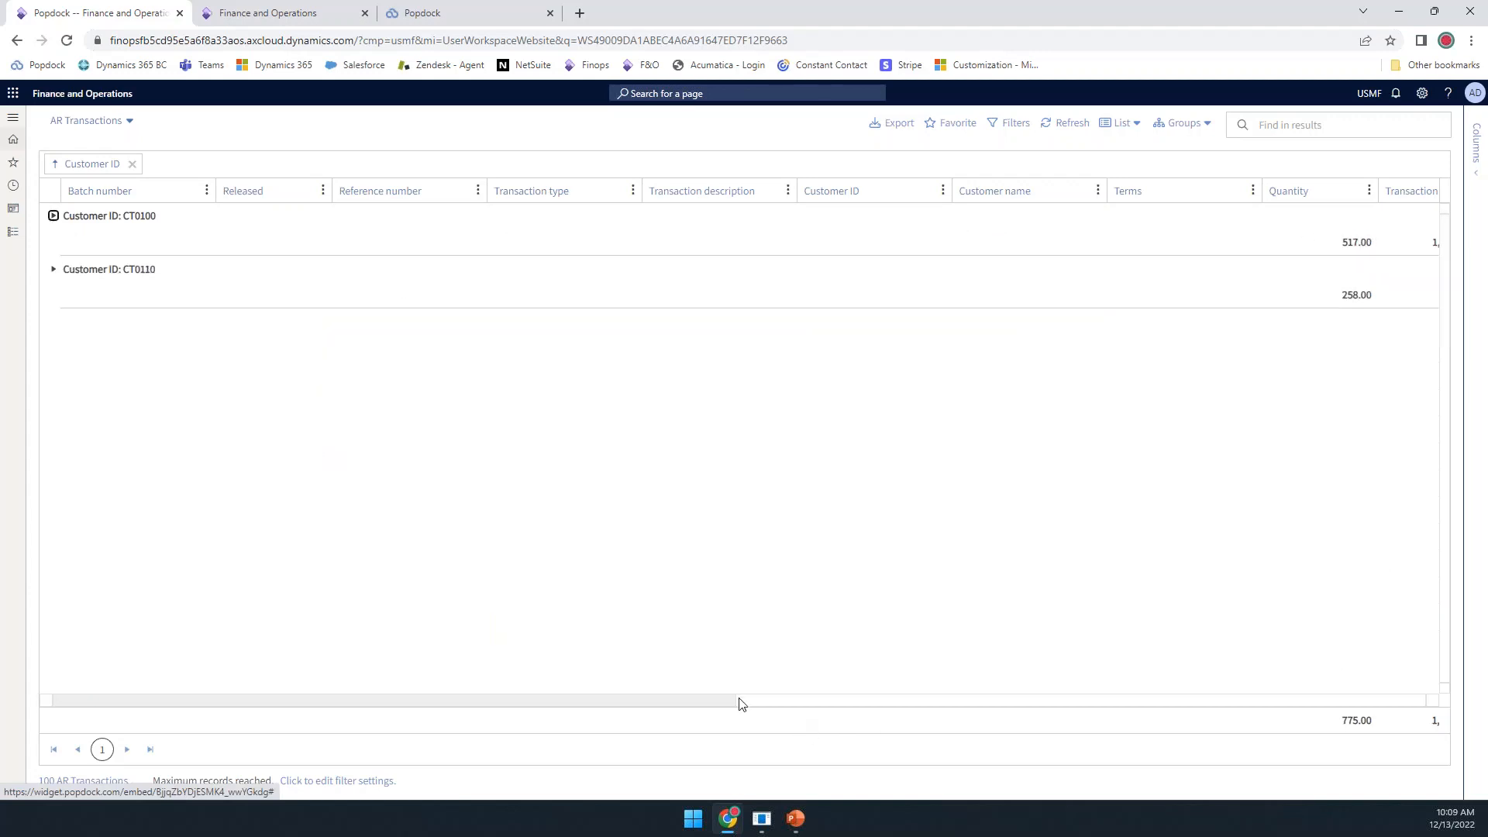
Step: Review the transaction amount subtotals per customer and remove the Customer ID grouping
left_click_drag(721, 701, 953, 734)
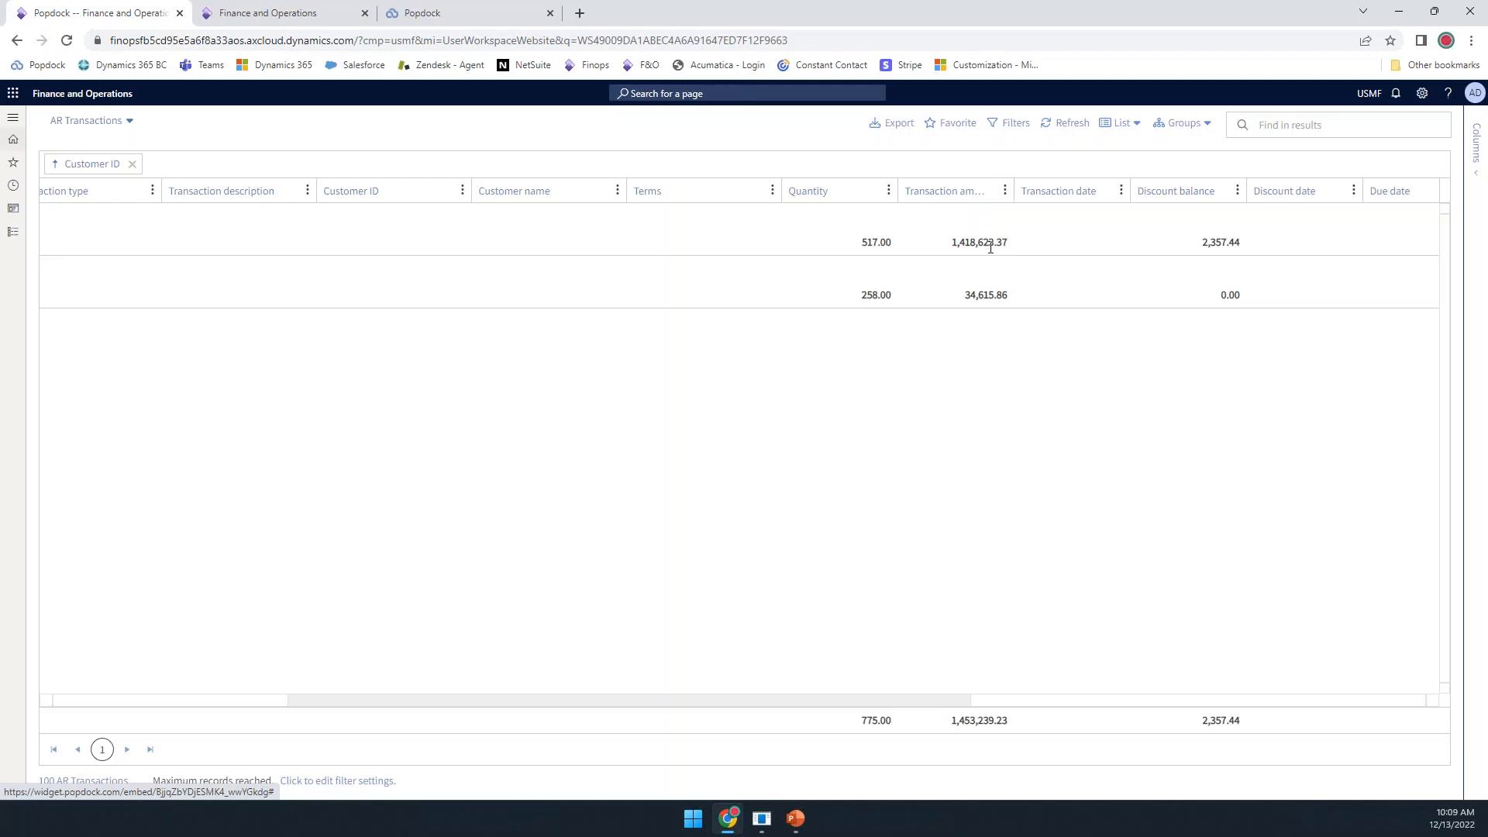
left_click_drag(907, 703, 347, 673)
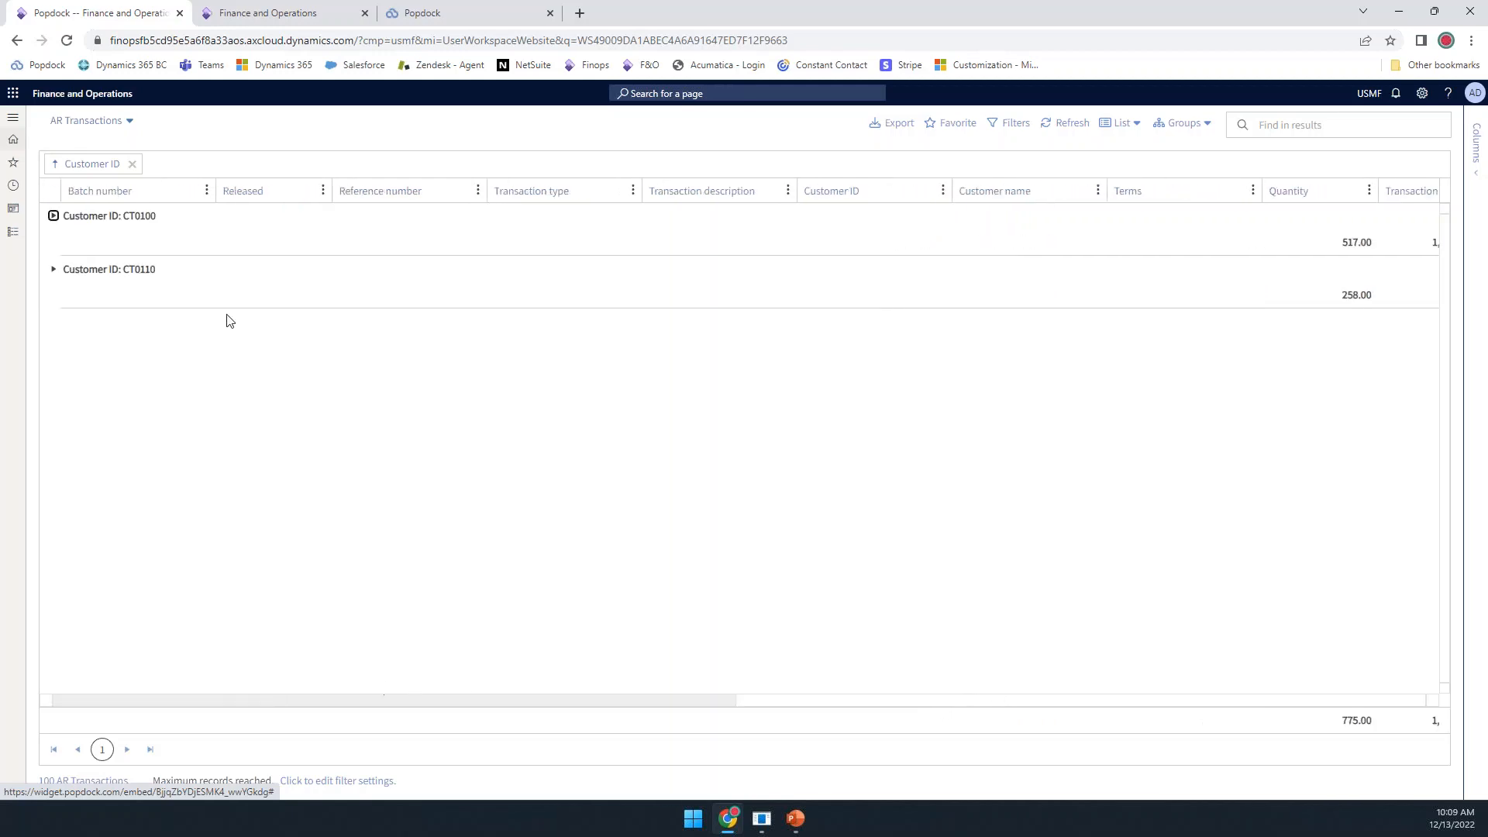
left_click(133, 164)
Step: Add six filter conditions to the AR Transactions list and try switching the second condition's connector to "or"
left_click(1083, 126)
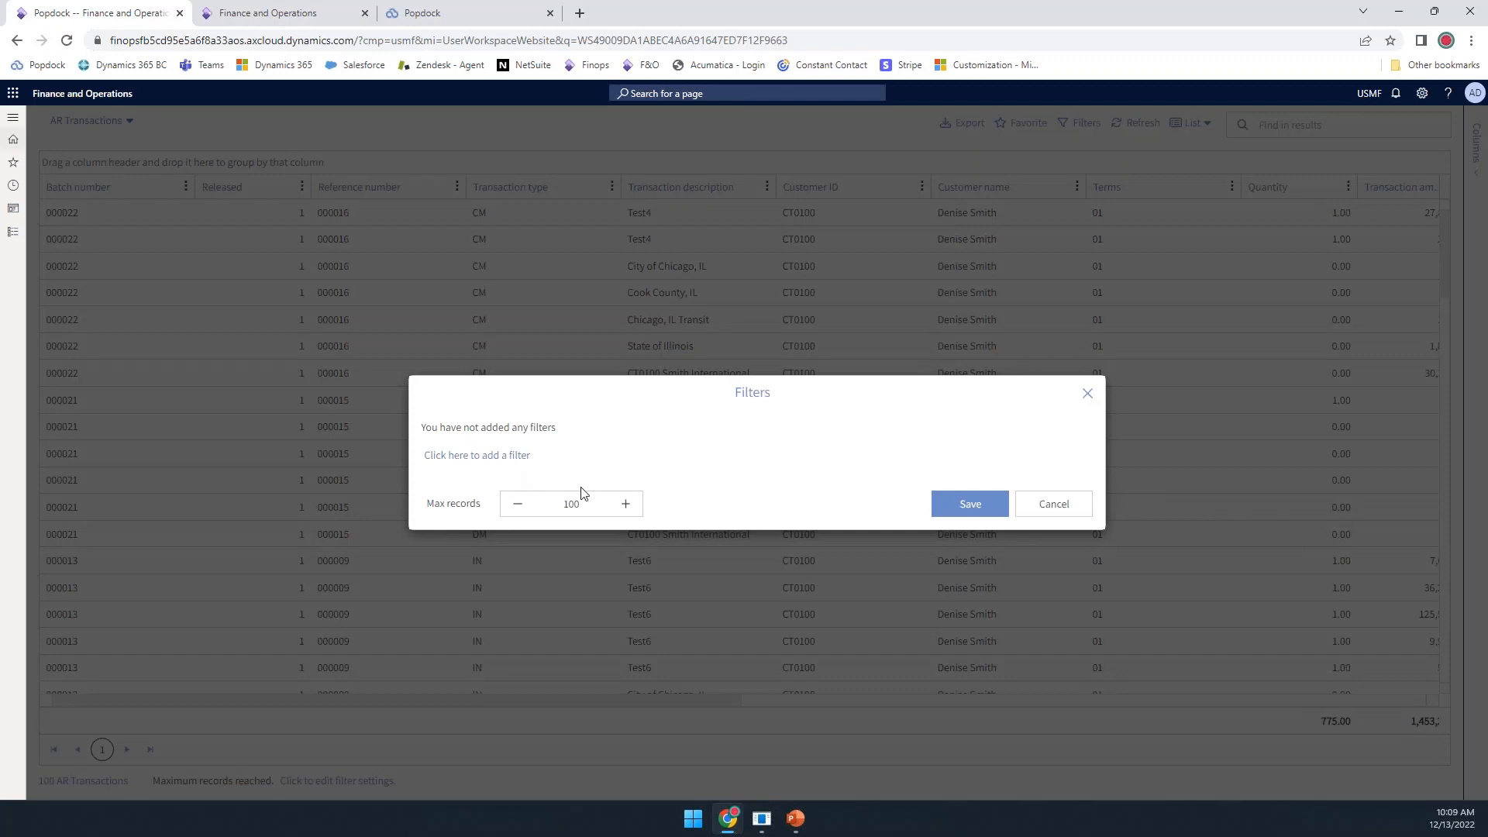
left_click(484, 457)
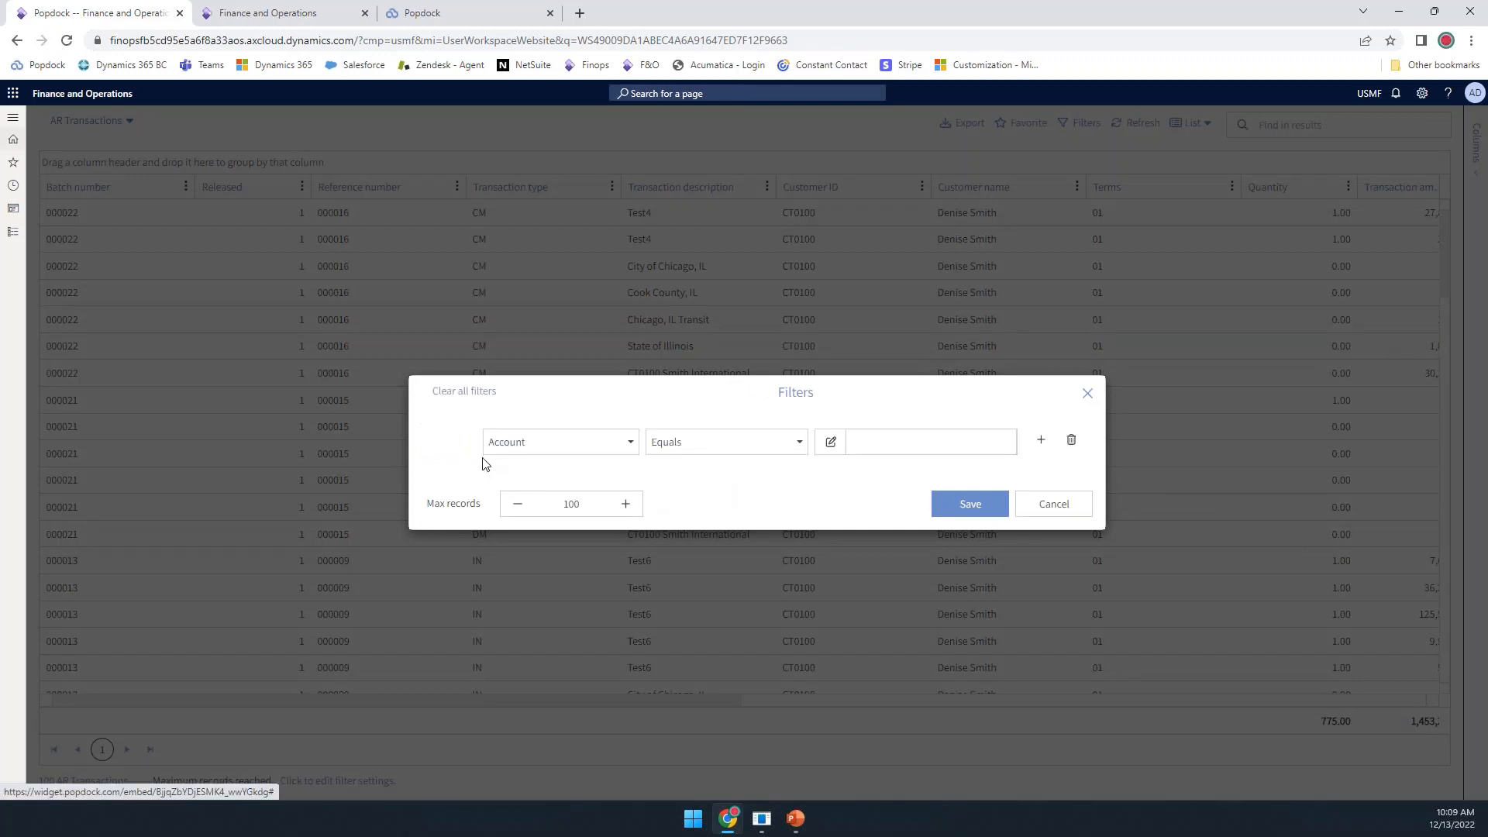
left_click(1041, 439)
left_click(1042, 462)
left_click(1042, 479)
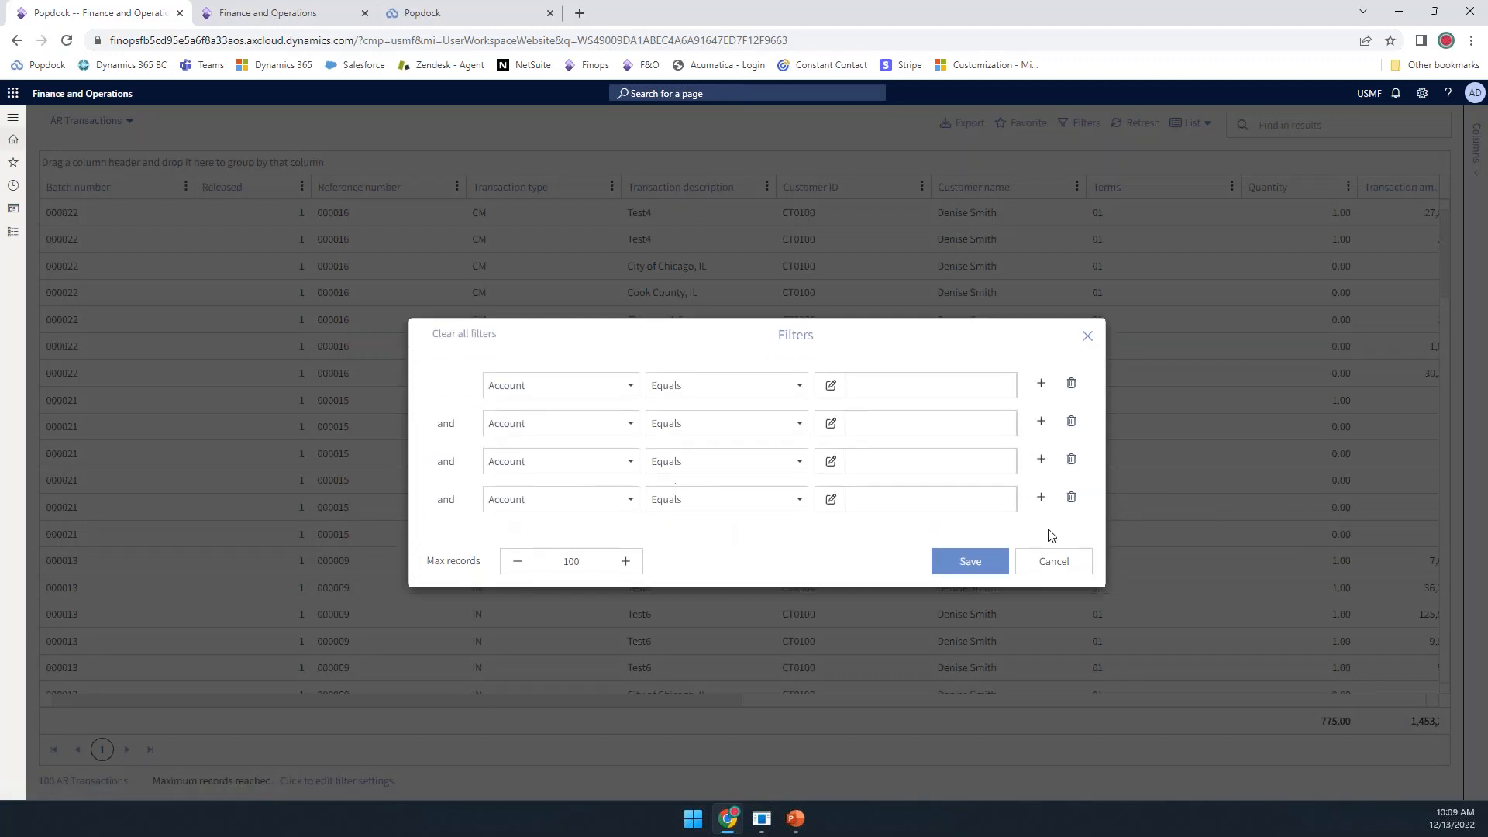
left_click(1041, 497)
left_click(1042, 517)
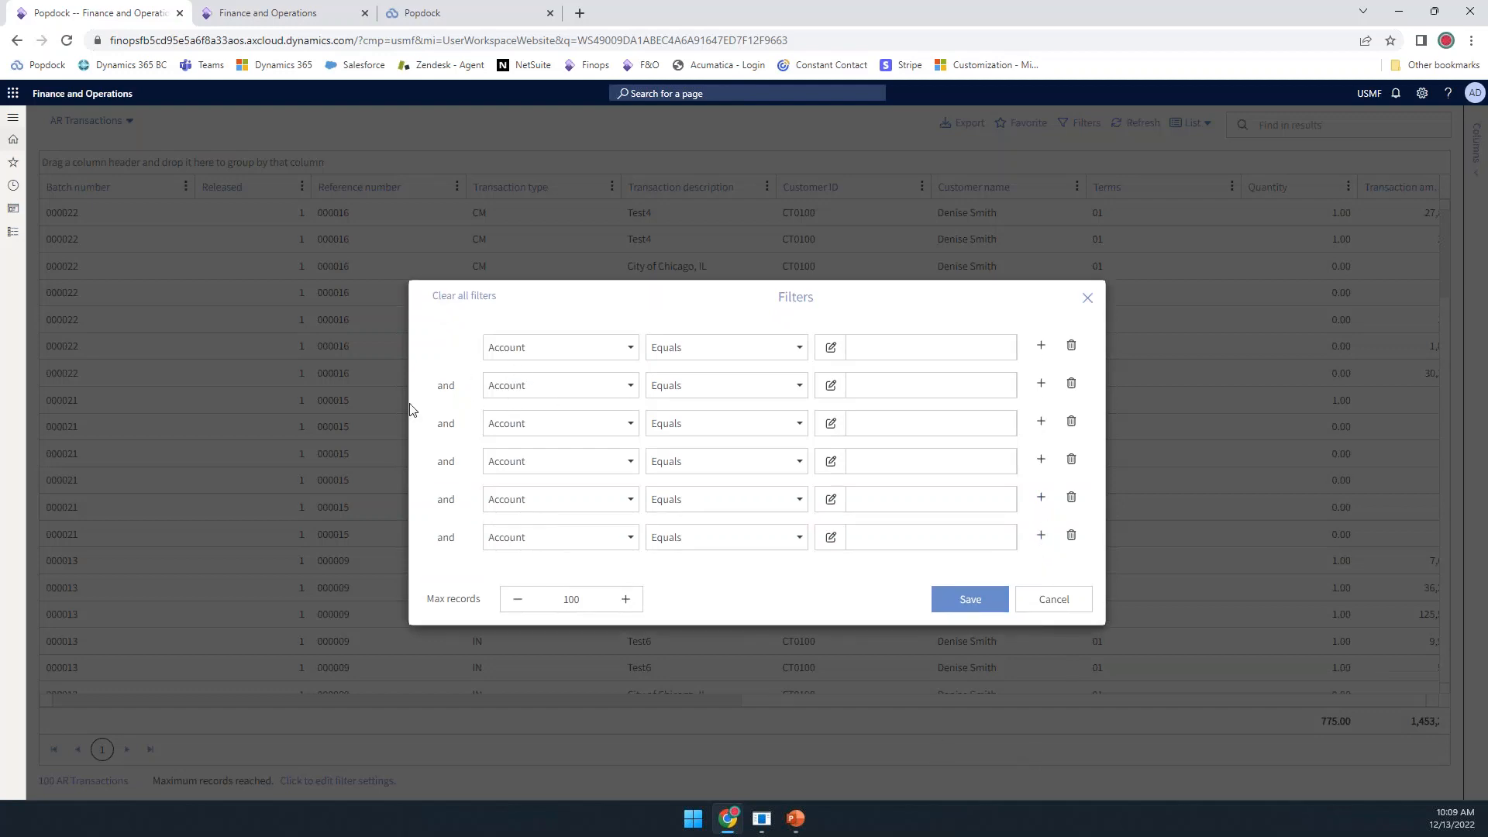
left_click(447, 389)
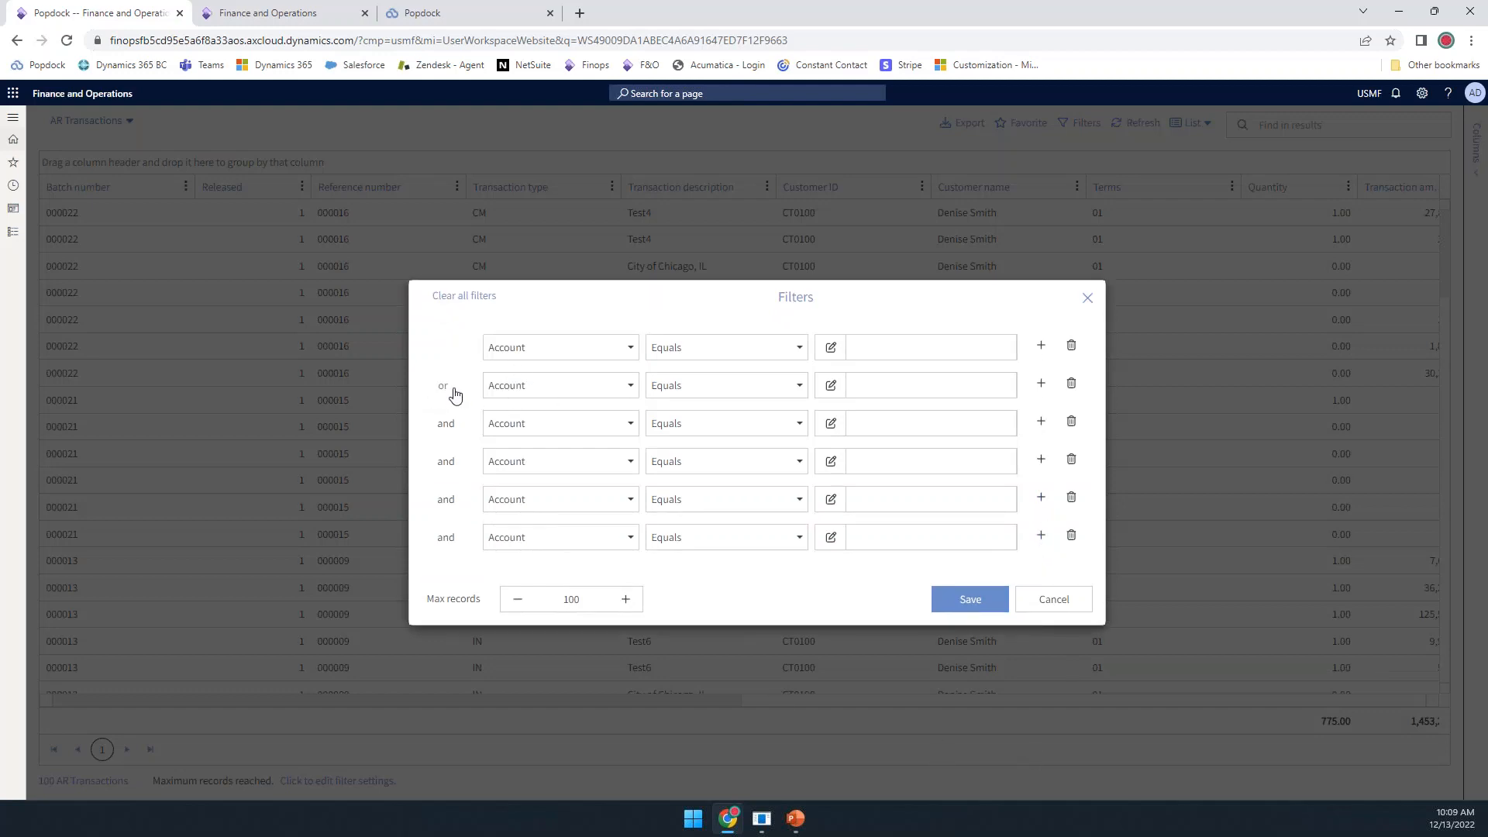
Step: Set the first filter condition's field to Create date, searching the fields for "date"
left_click(541, 349)
left_click(542, 379)
type("da")
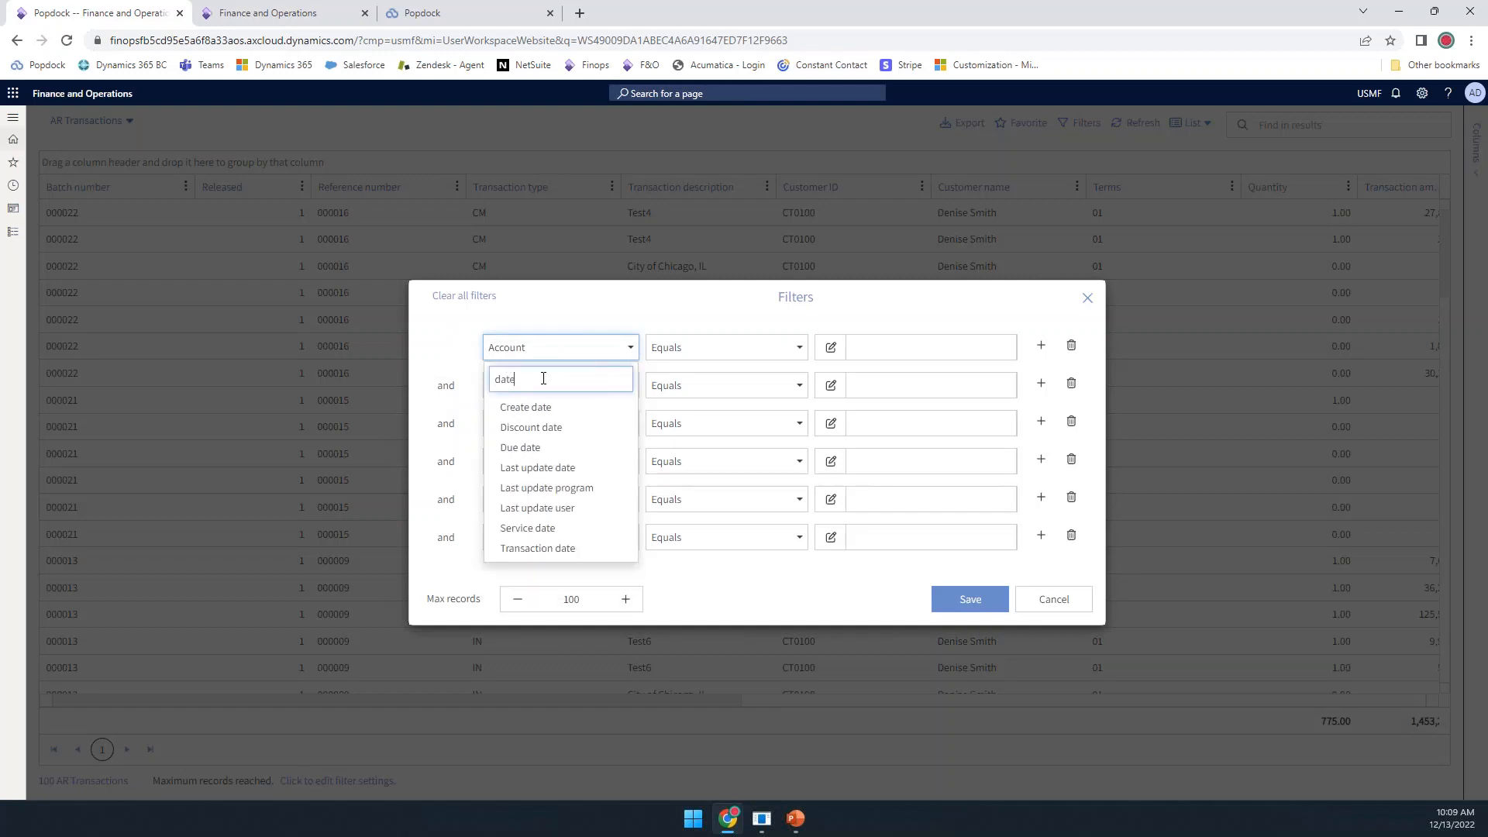
type("te")
left_click(559, 409)
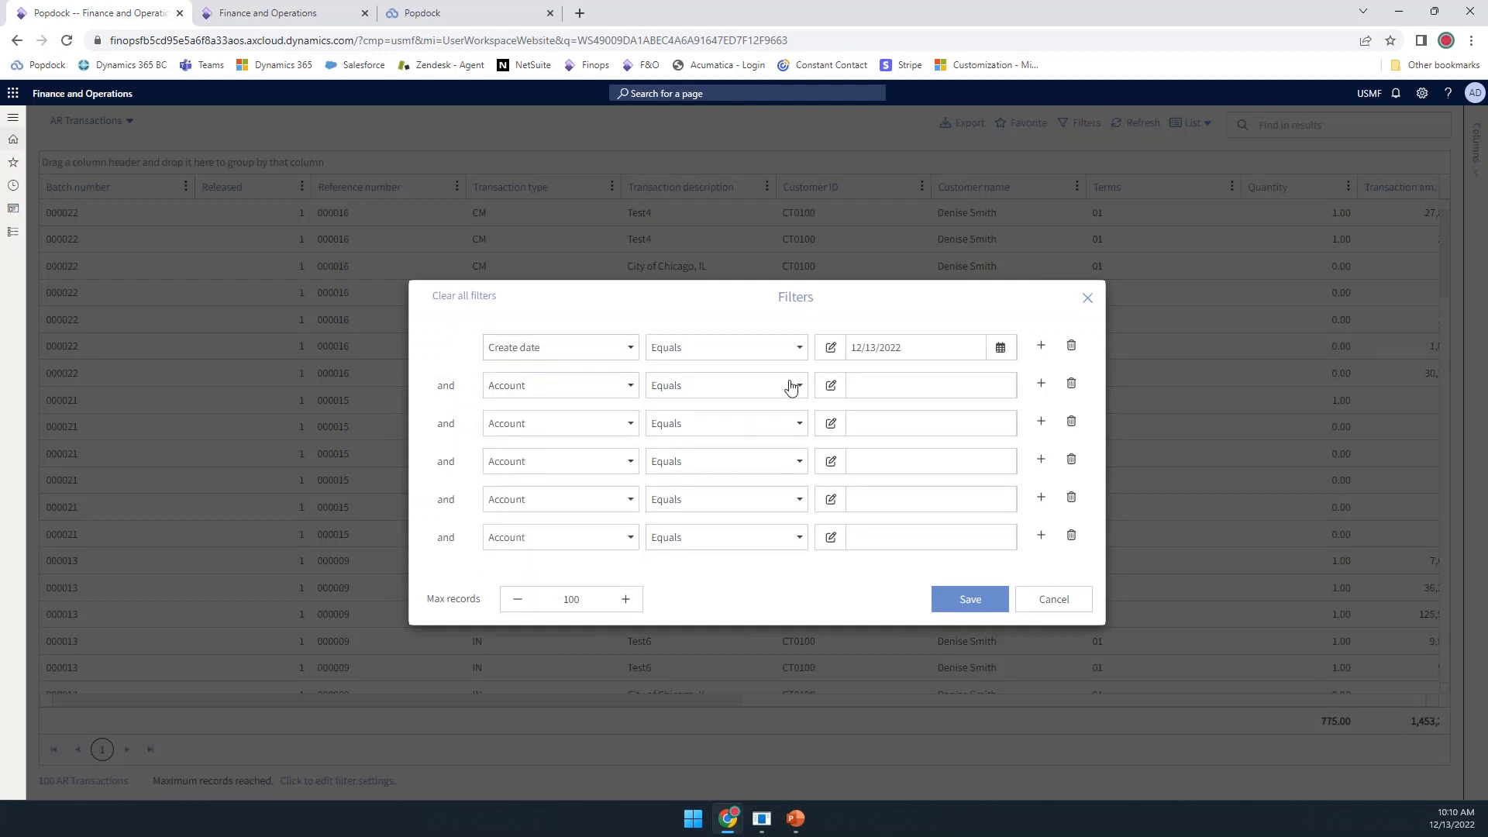
Step: Review the first condition's operators, keep Equals, and switch its value to a field comparison with Last year
left_click(801, 352)
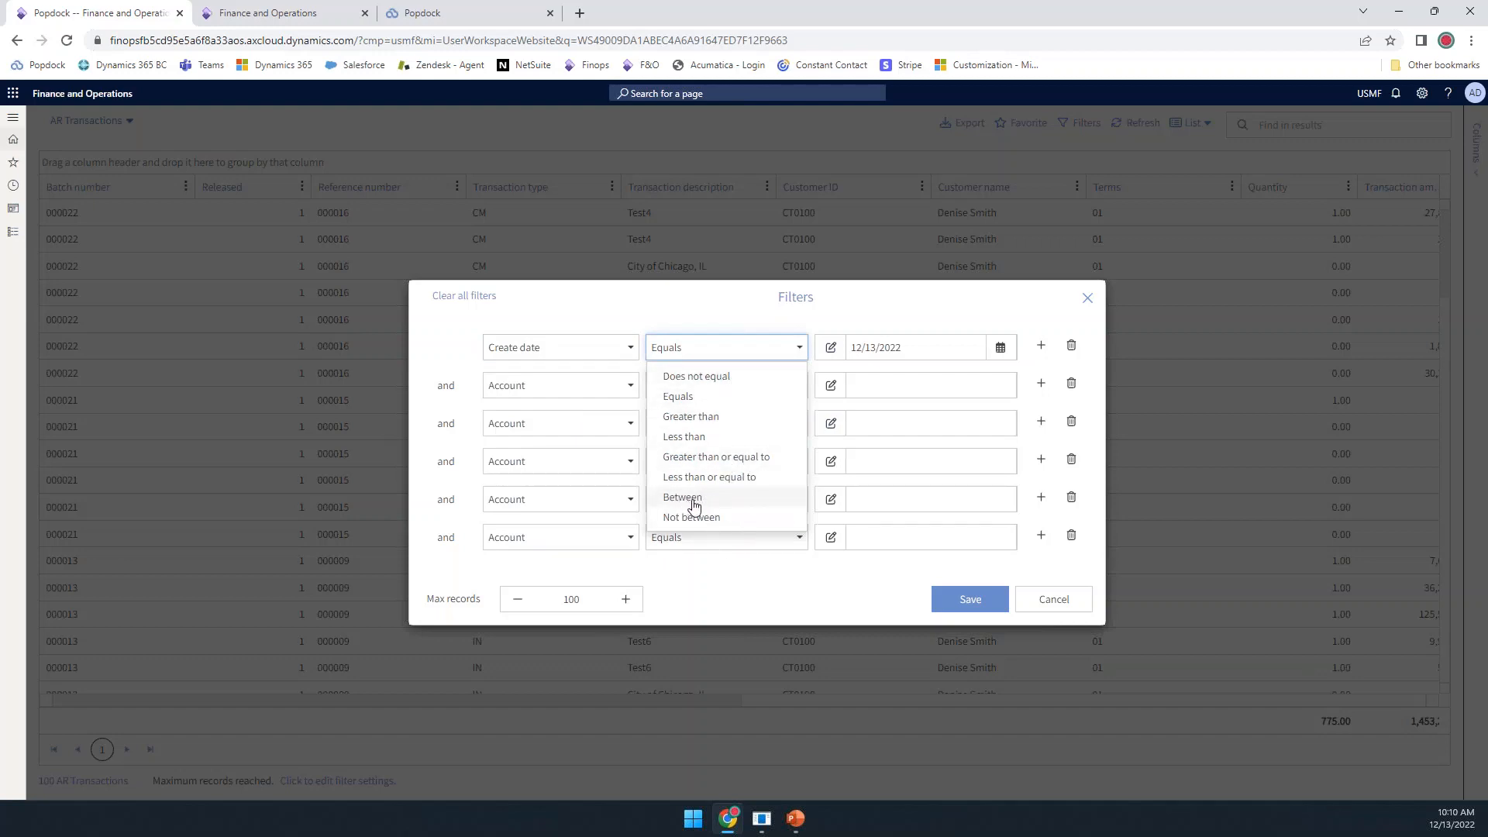
left_click(903, 316)
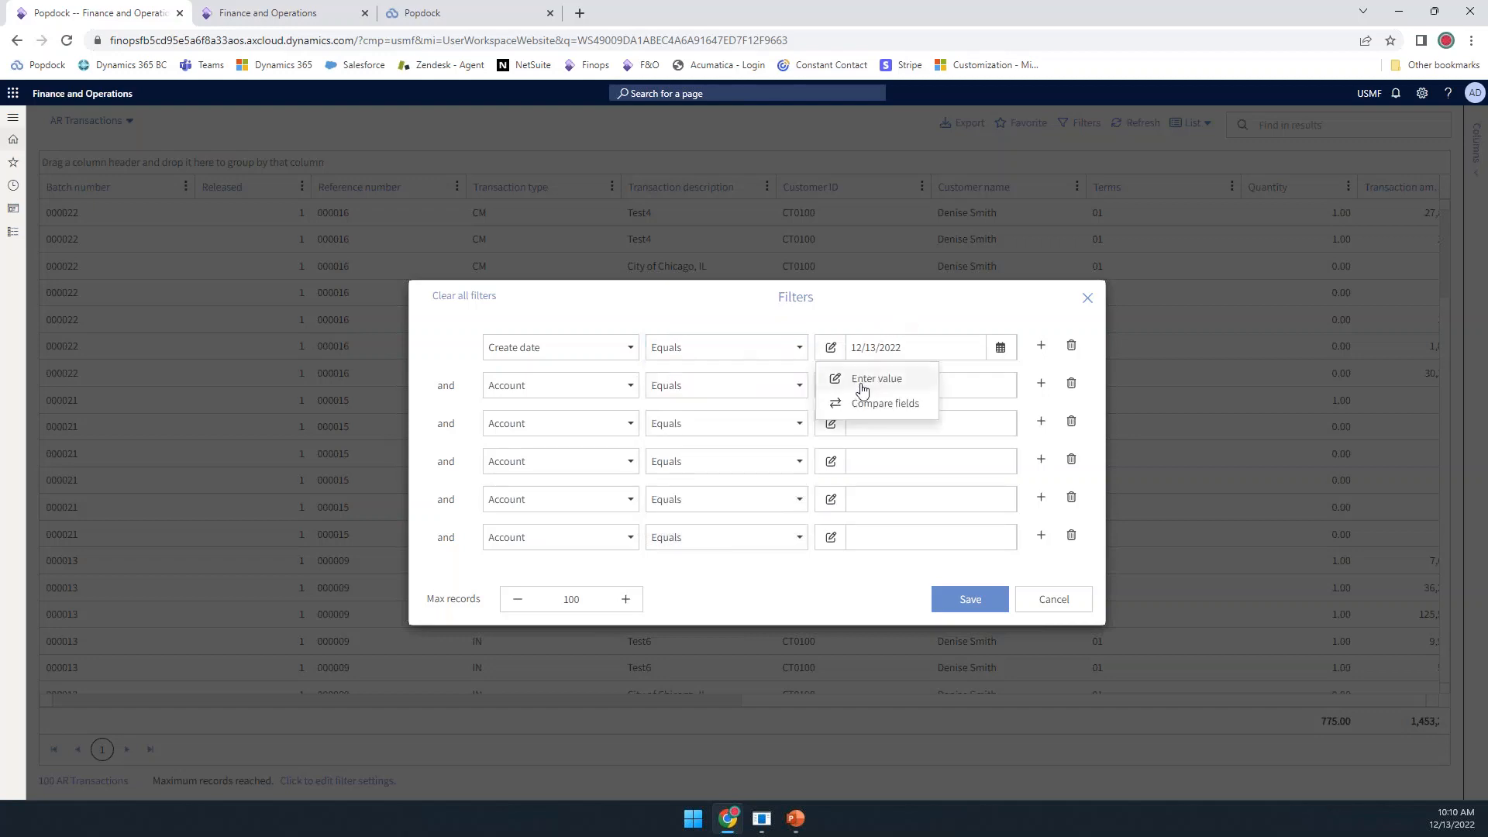
left_click(884, 404)
left_click(923, 352)
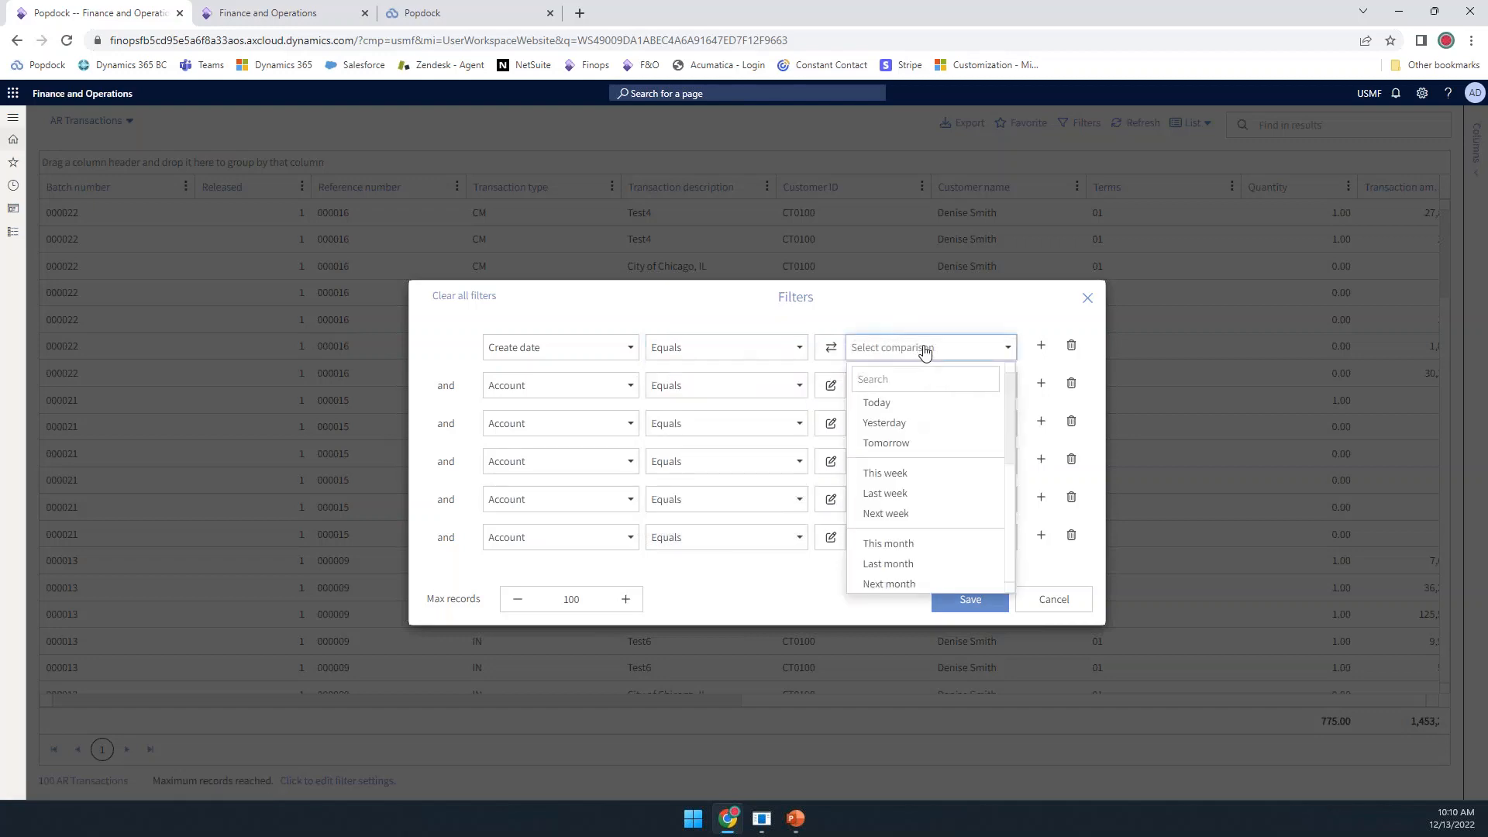
scroll(943, 551, "down", 1)
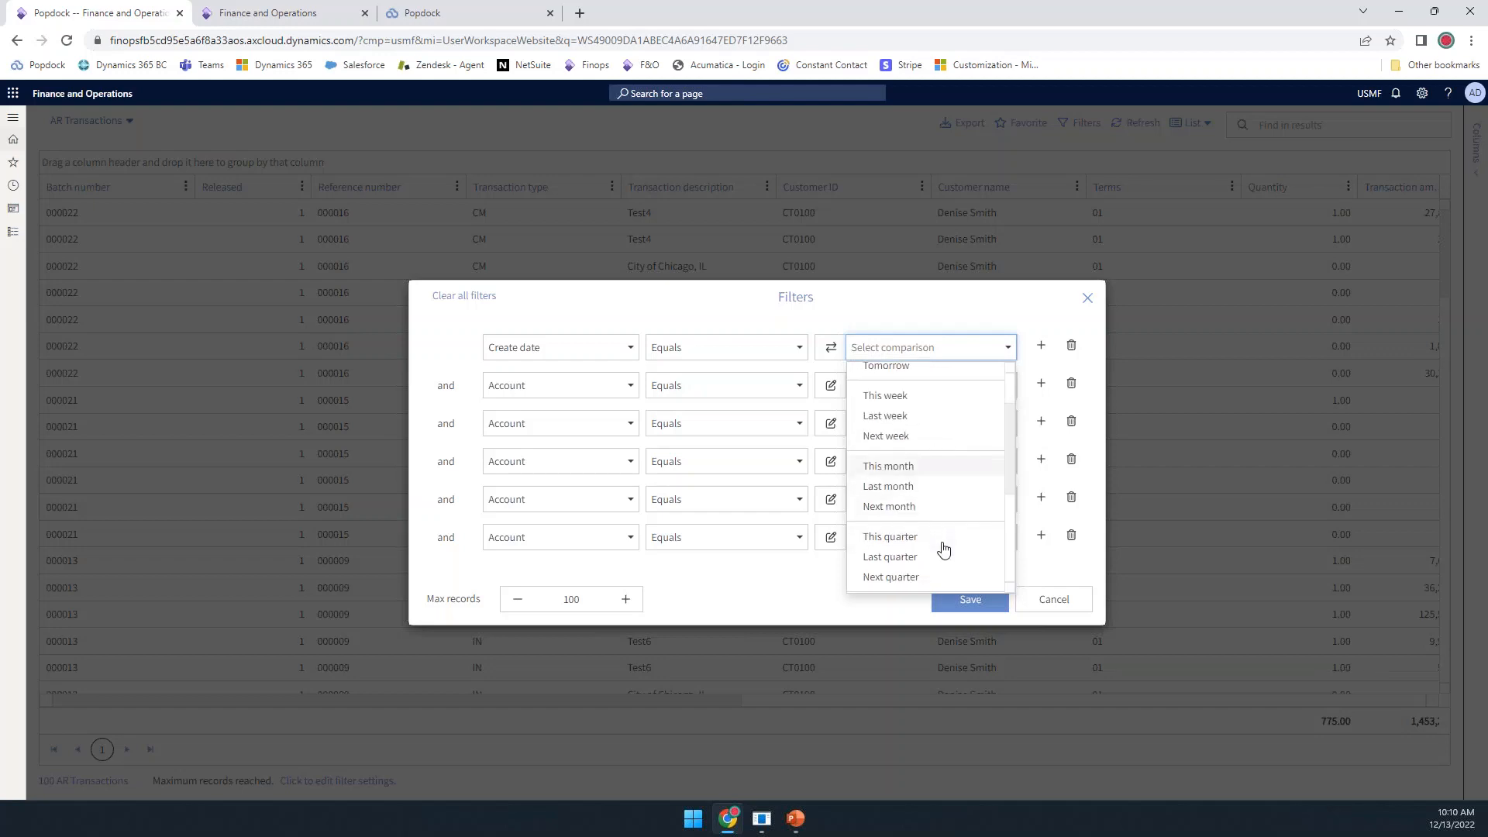
scroll(929, 574, "down", 1)
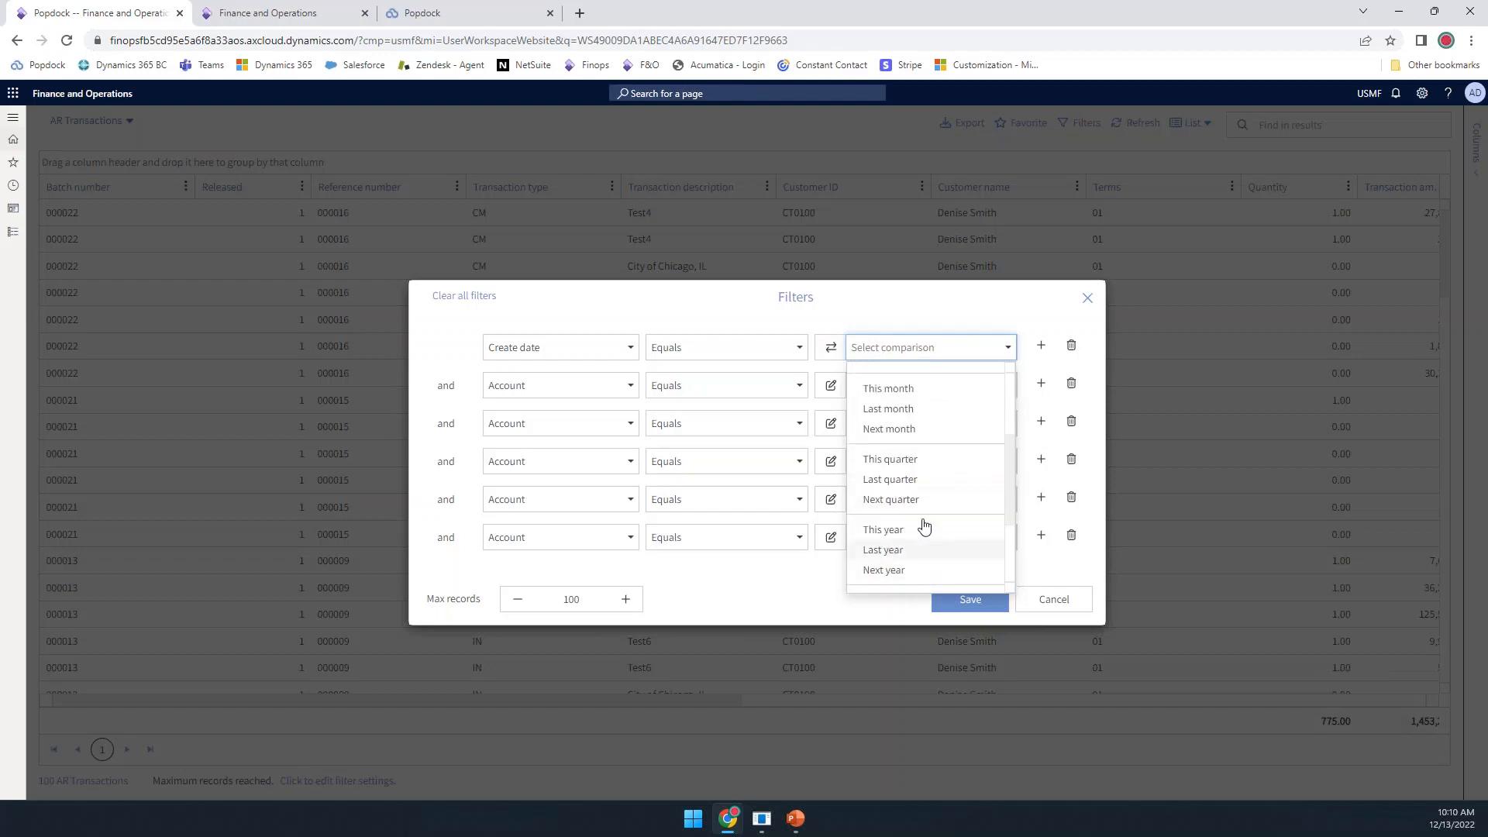
left_click(905, 549)
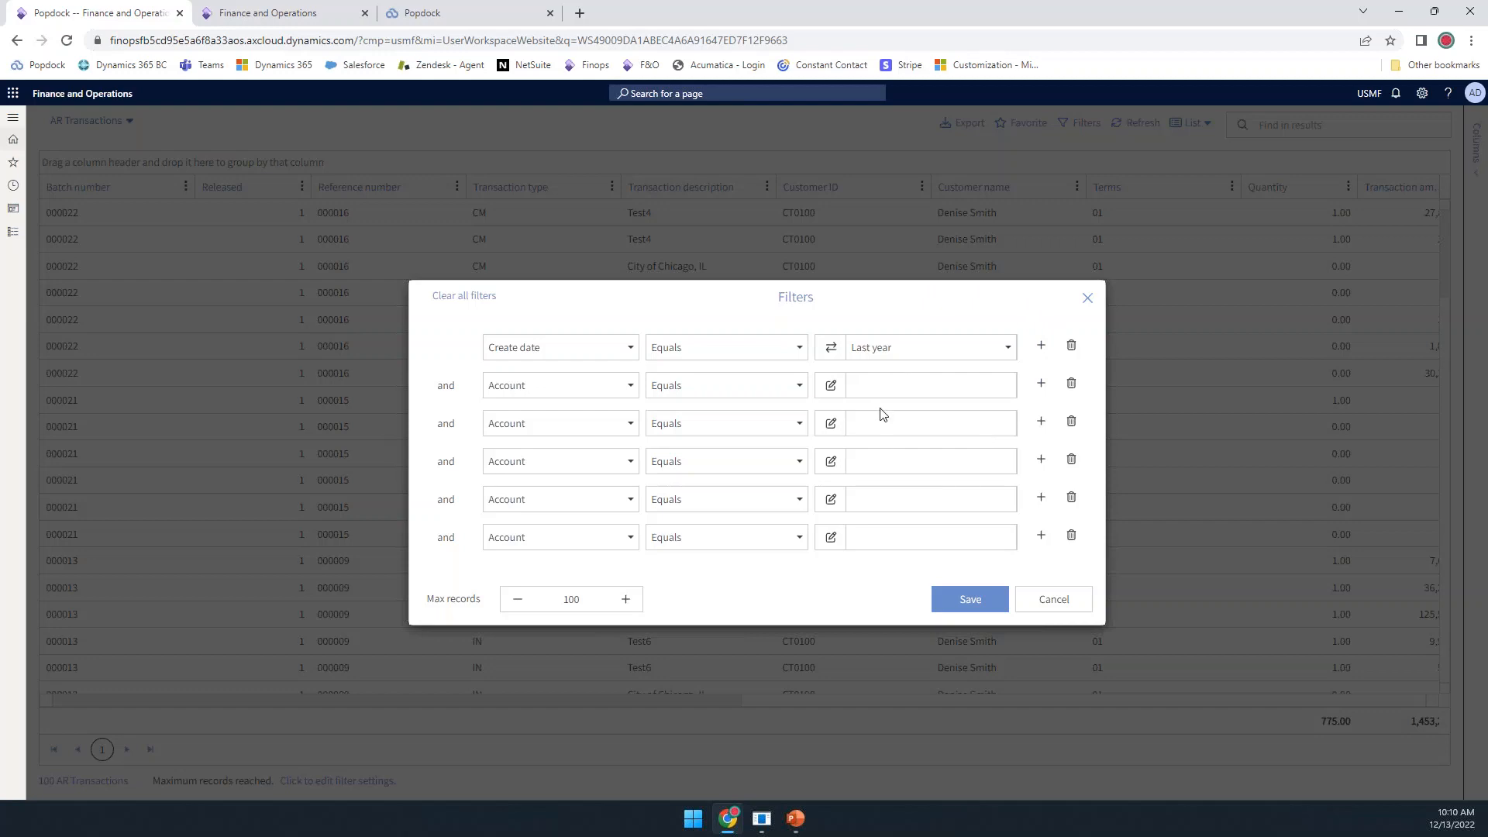
Step: Discard the unsaved filter conditions and open the Acme Office Supplies vendor record from the reloaded Vendors page
left_click(1057, 601)
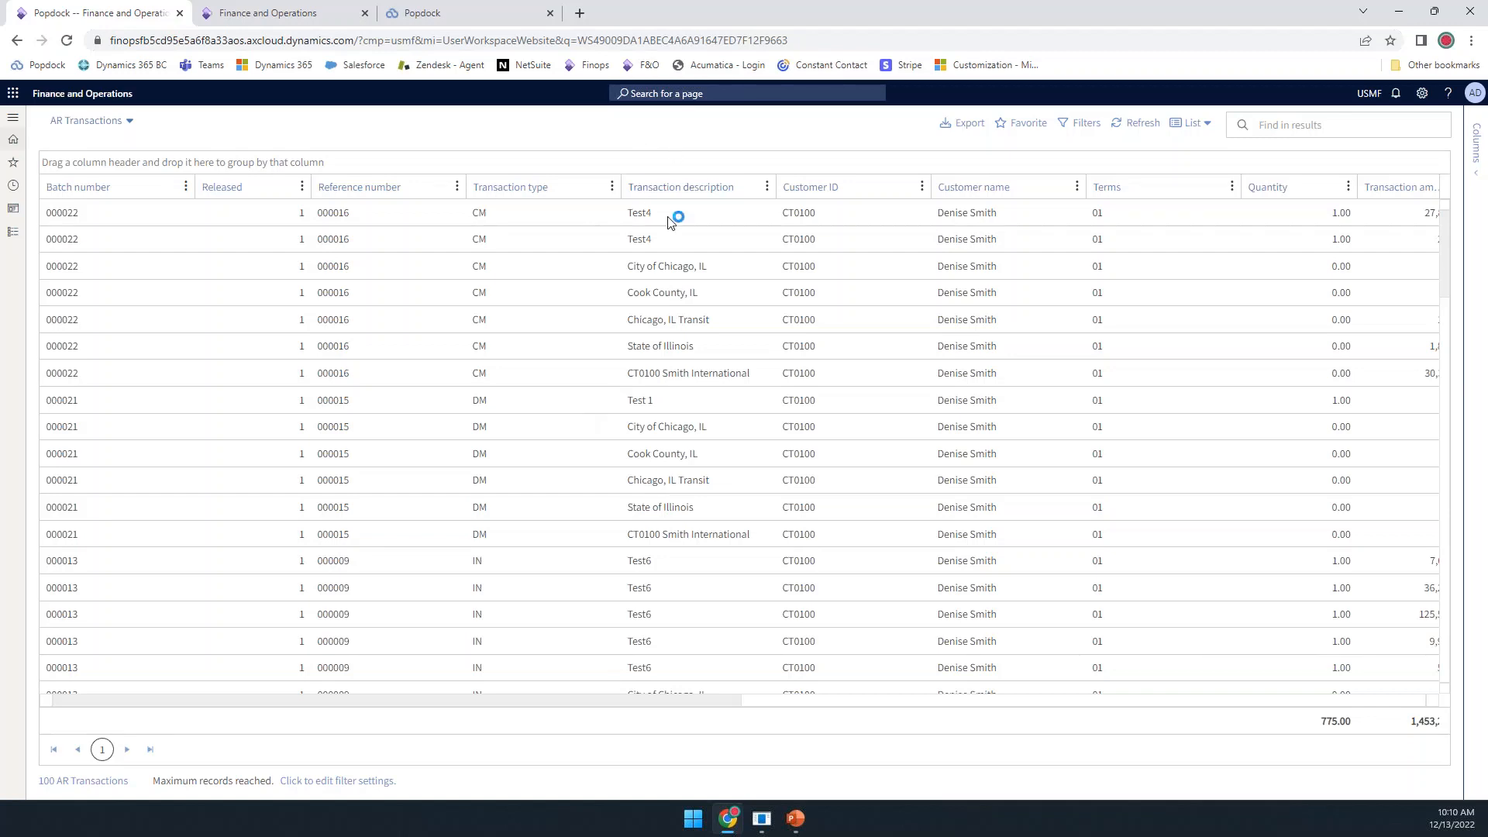
mouse_move(299, 16)
left_click(278, 14)
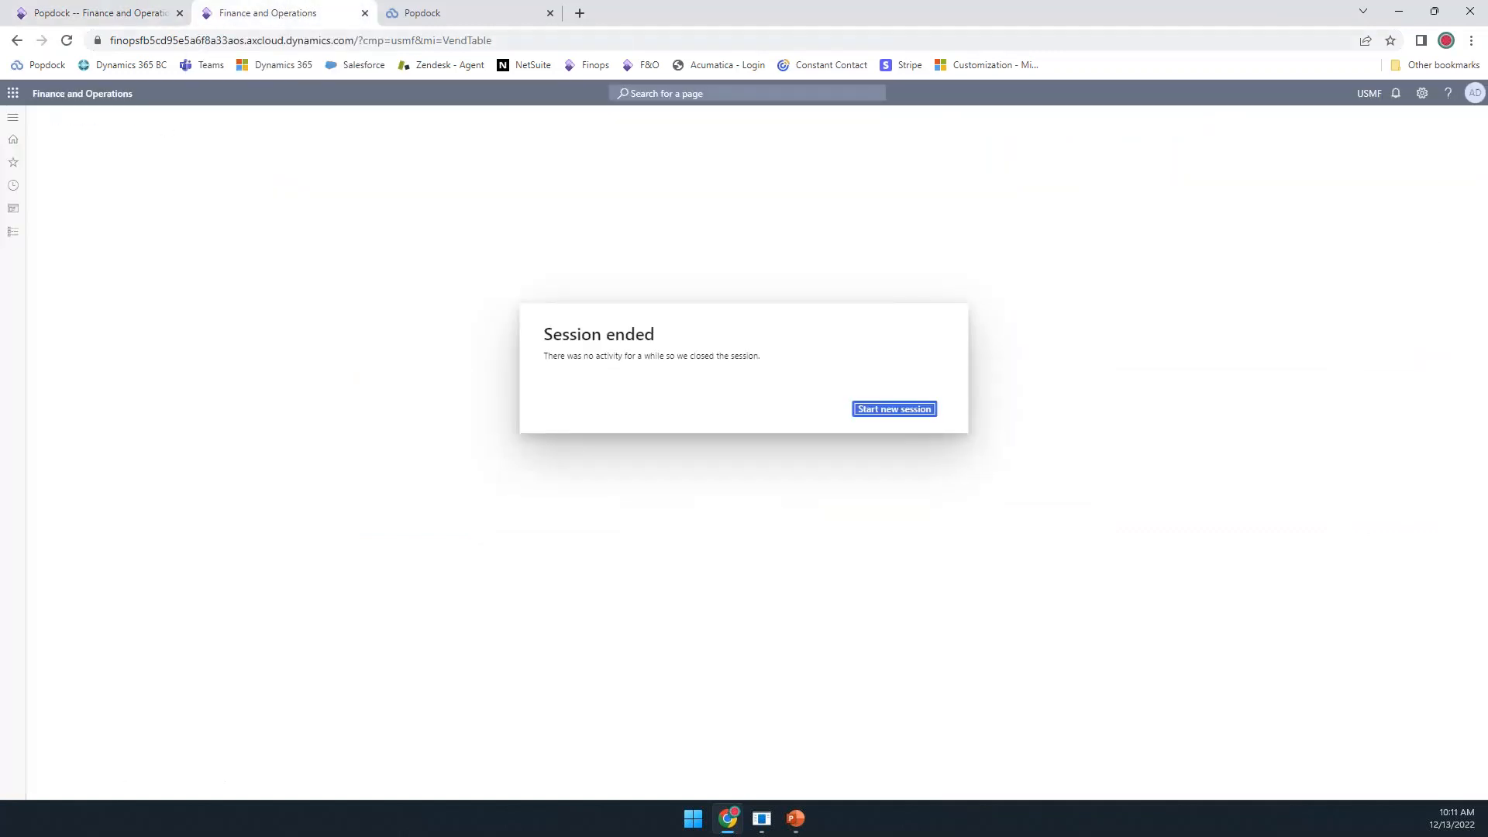
left_click(67, 43)
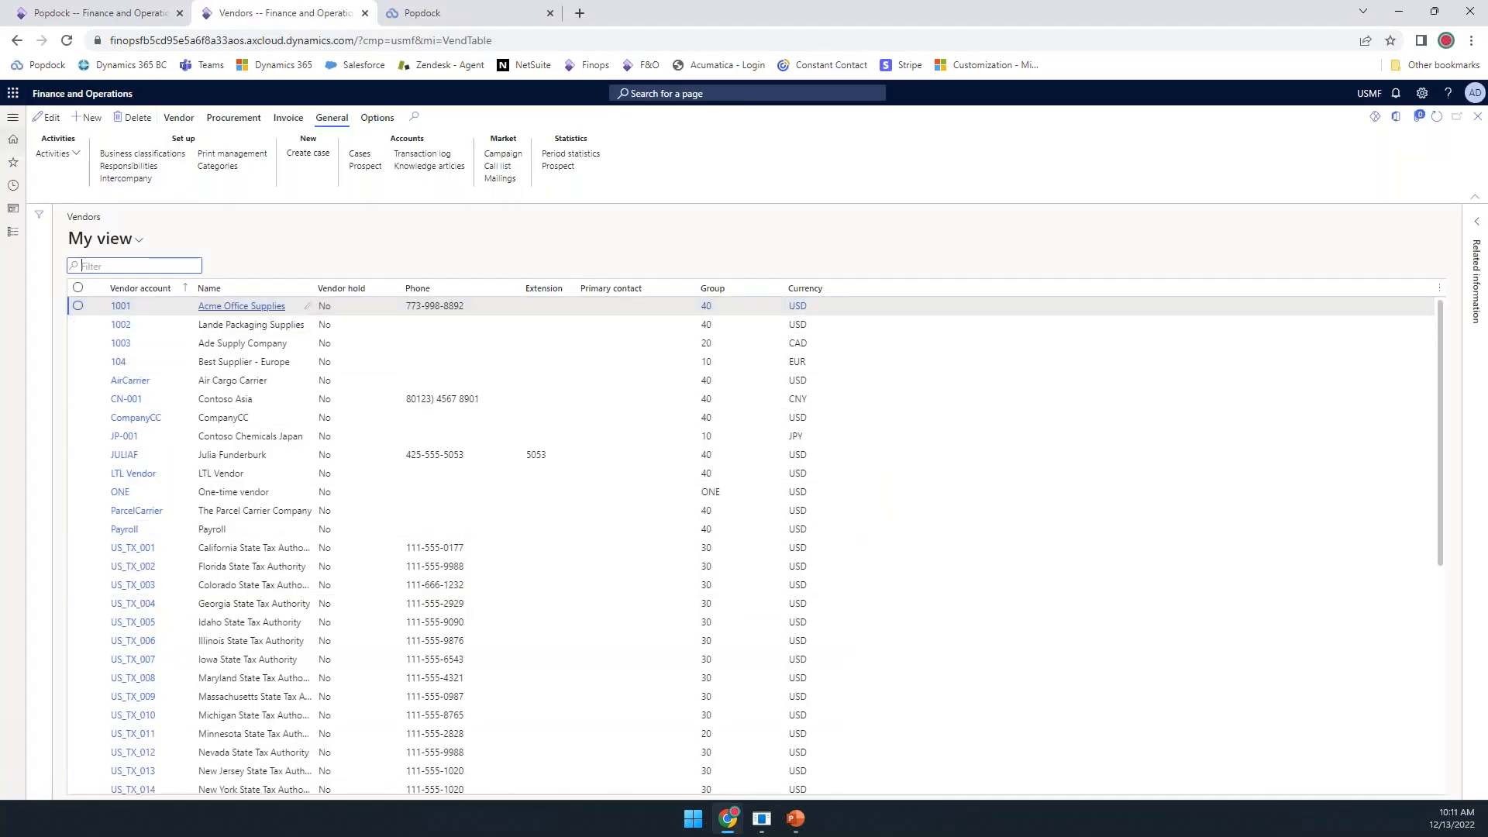
left_click(226, 304)
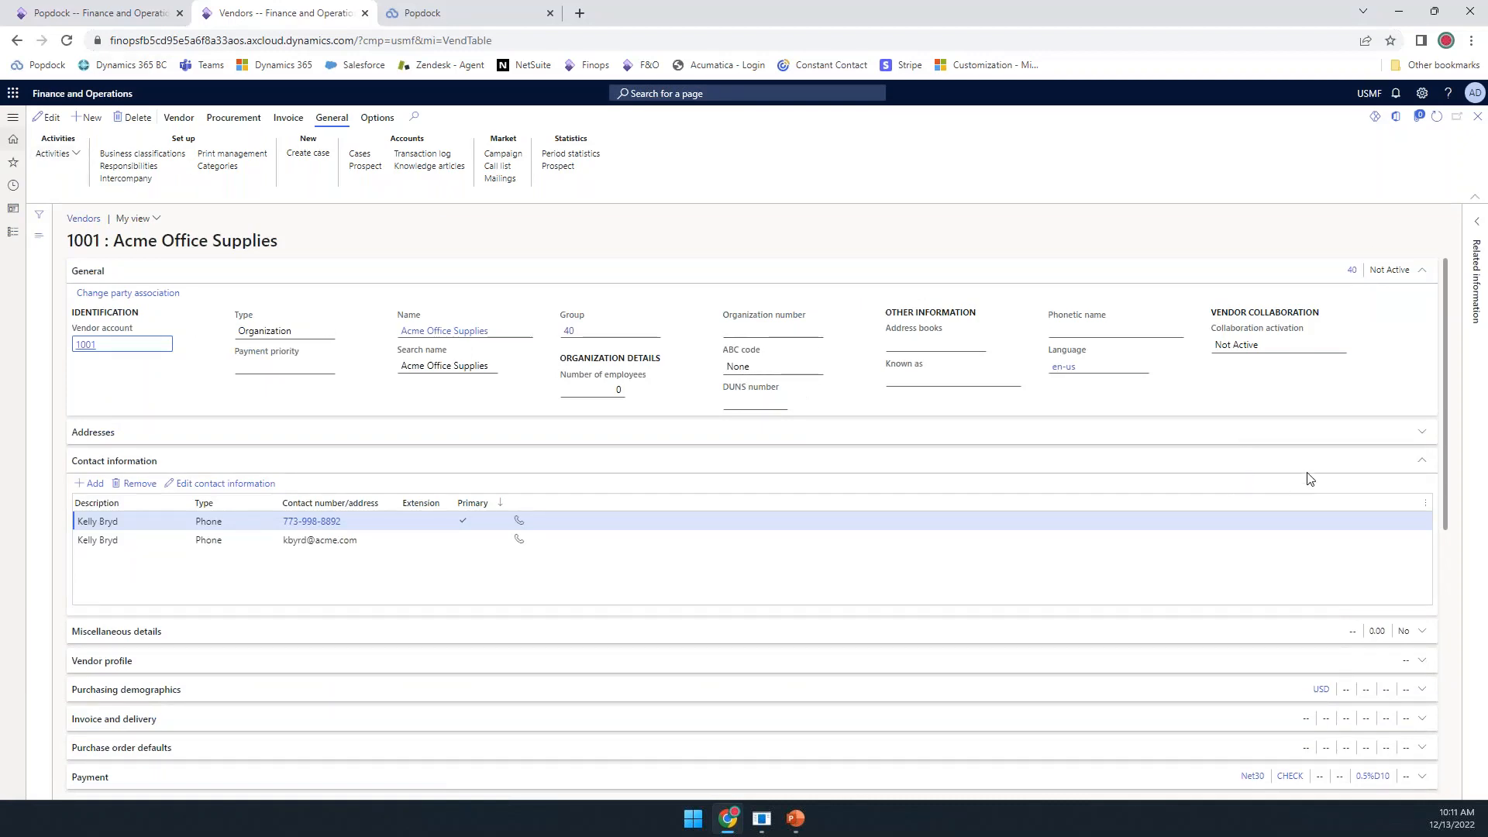
Step: Review the AP transactions in the vendor's SL History section and return to the start of the record
scroll(1331, 498, "down", 3)
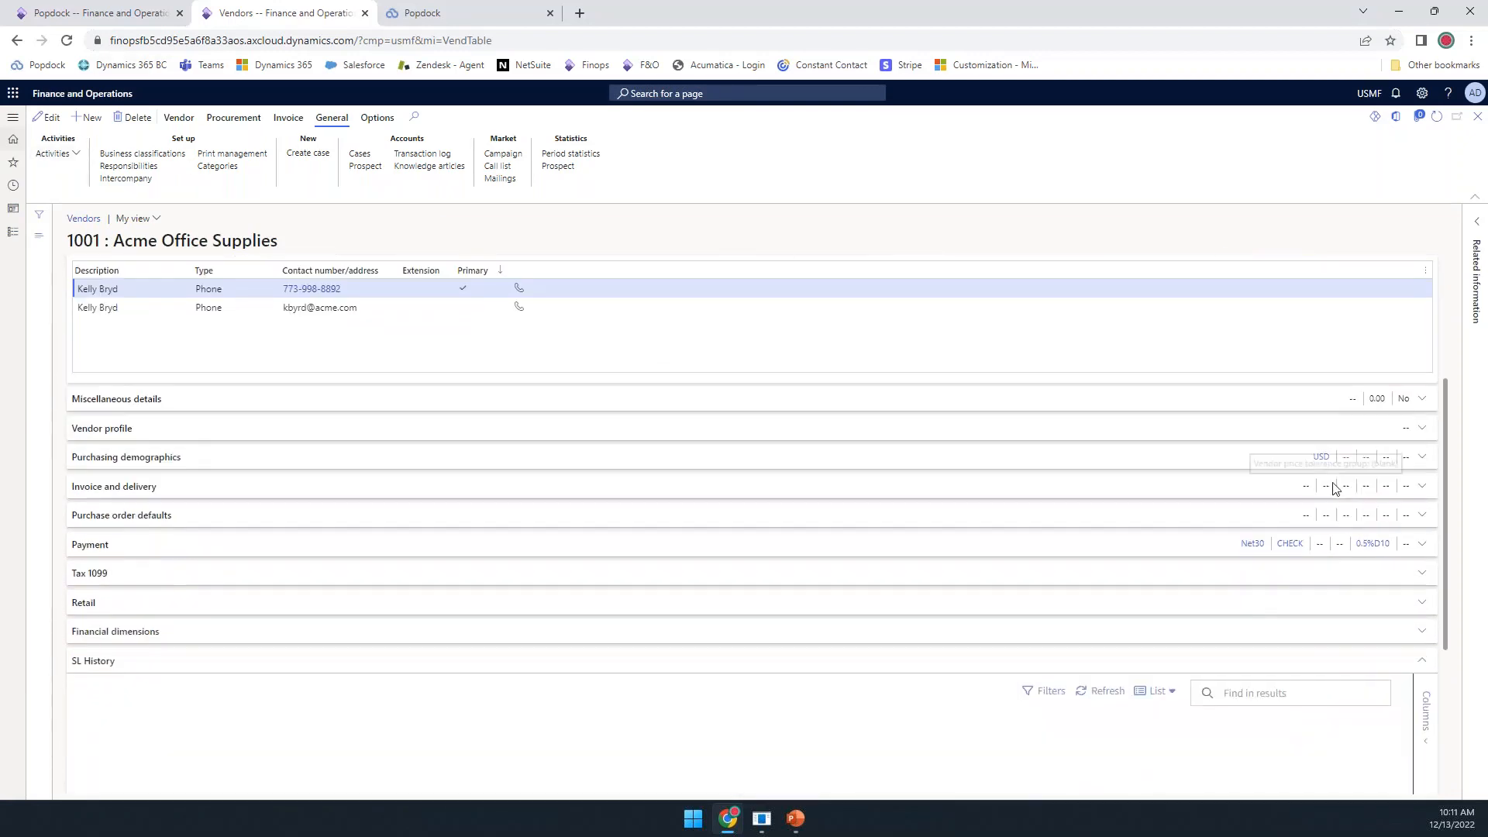
scroll(1333, 488, "down", 3)
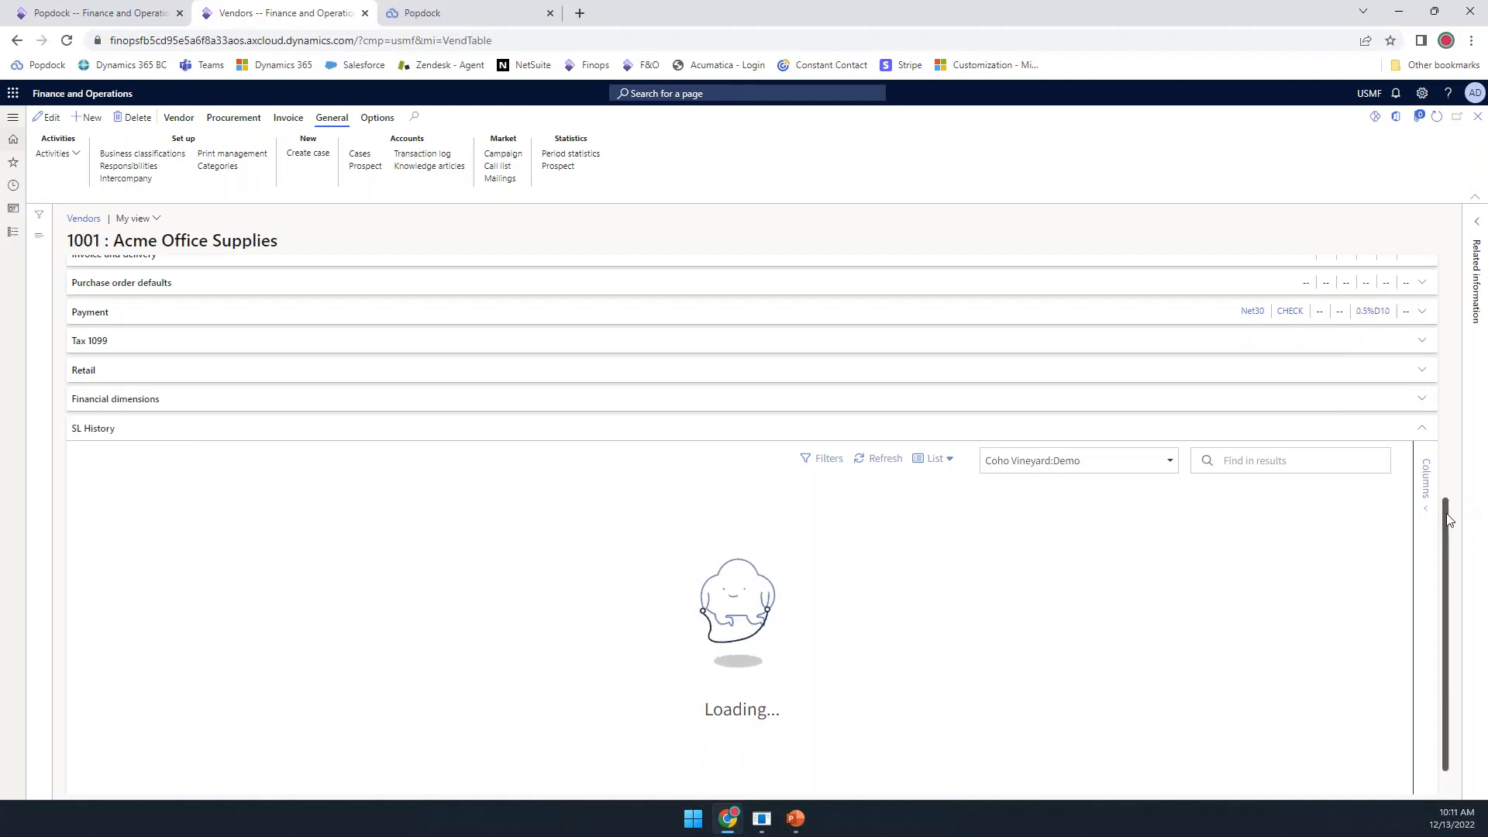
left_click_drag(1447, 517, 1444, 556)
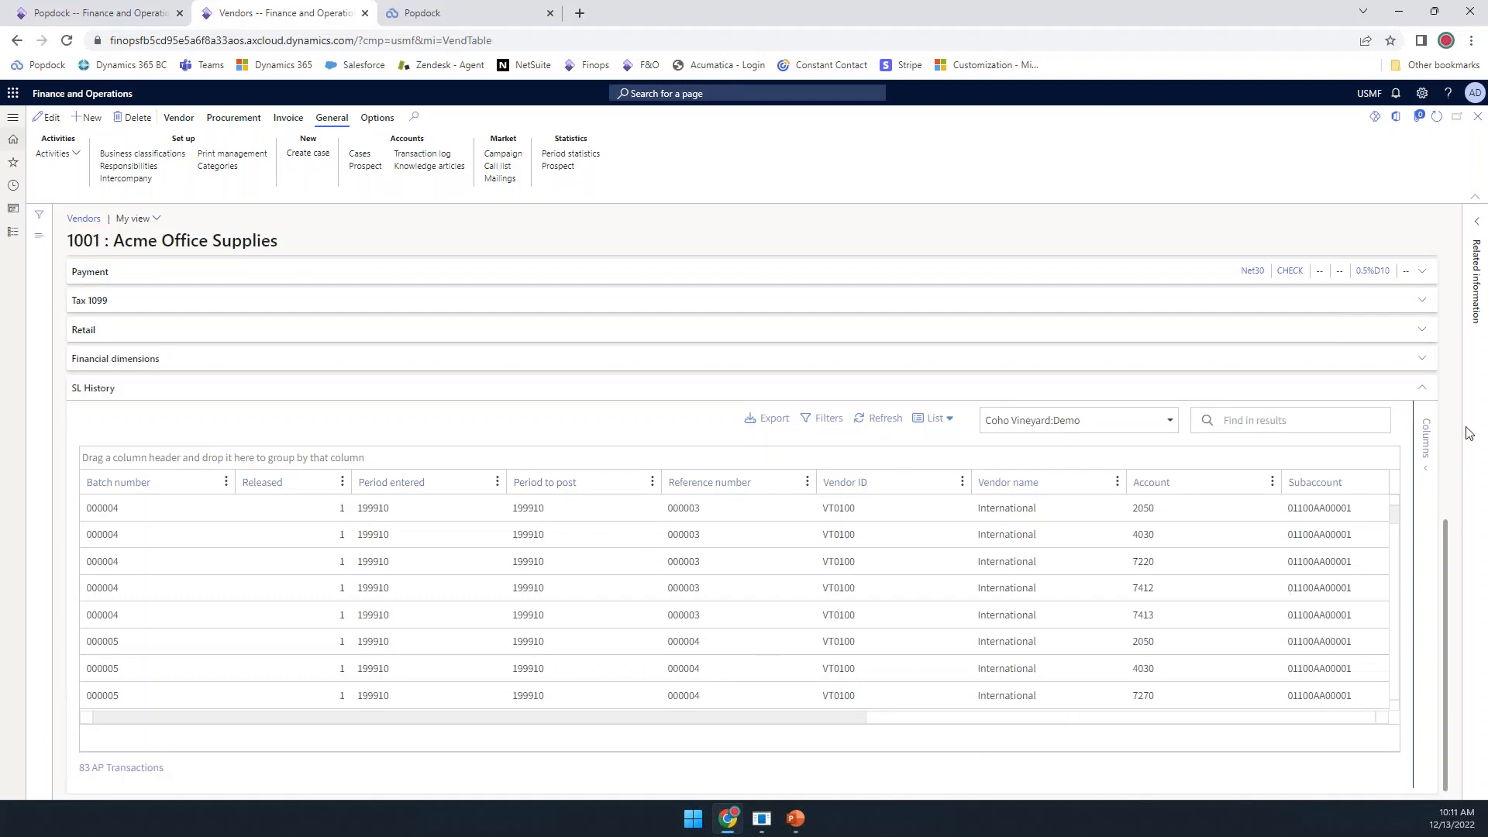
left_click_drag(1448, 580, 1431, 274)
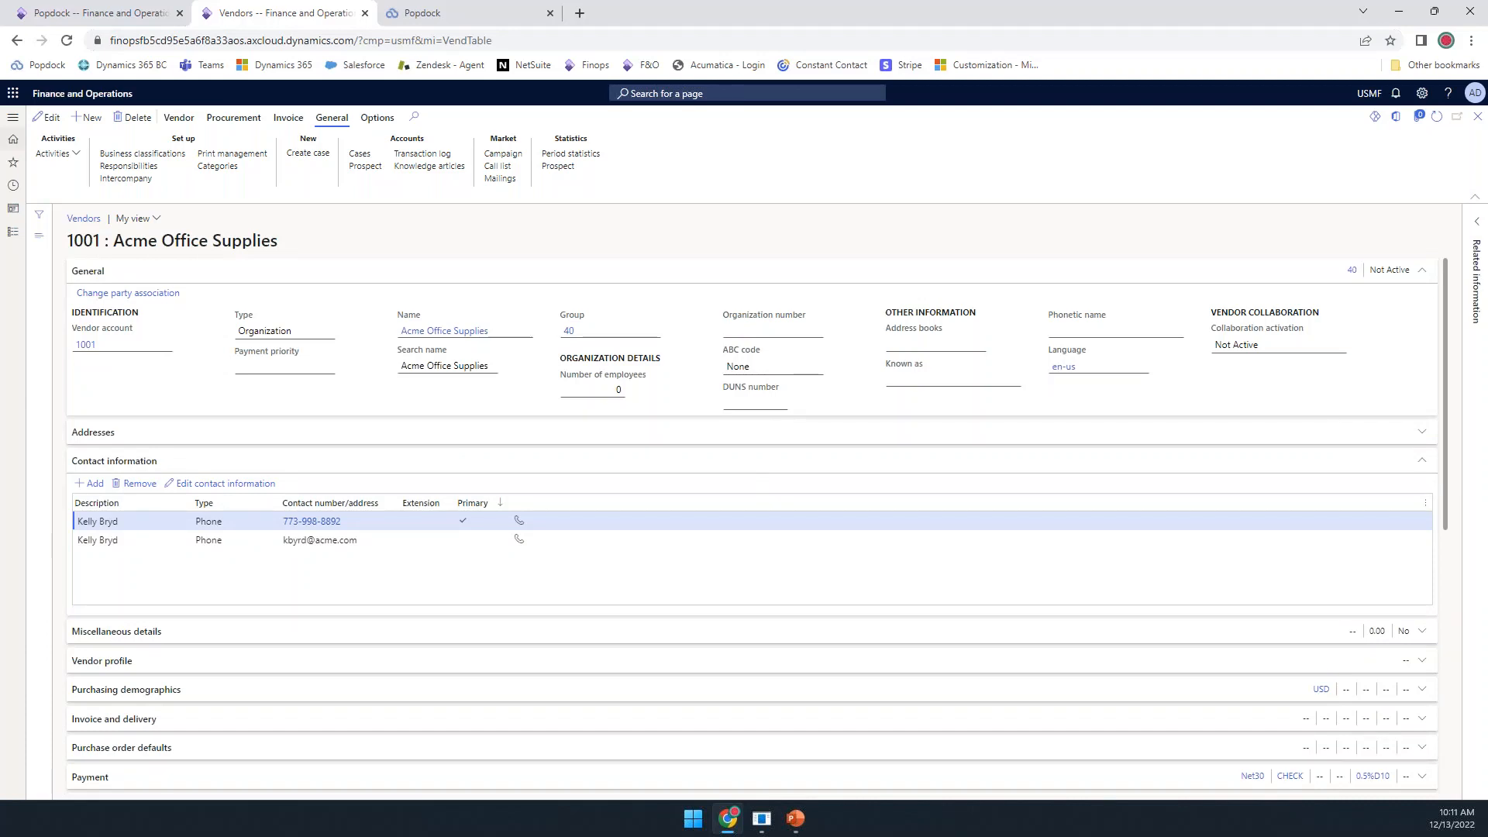
key("alt+Tab")
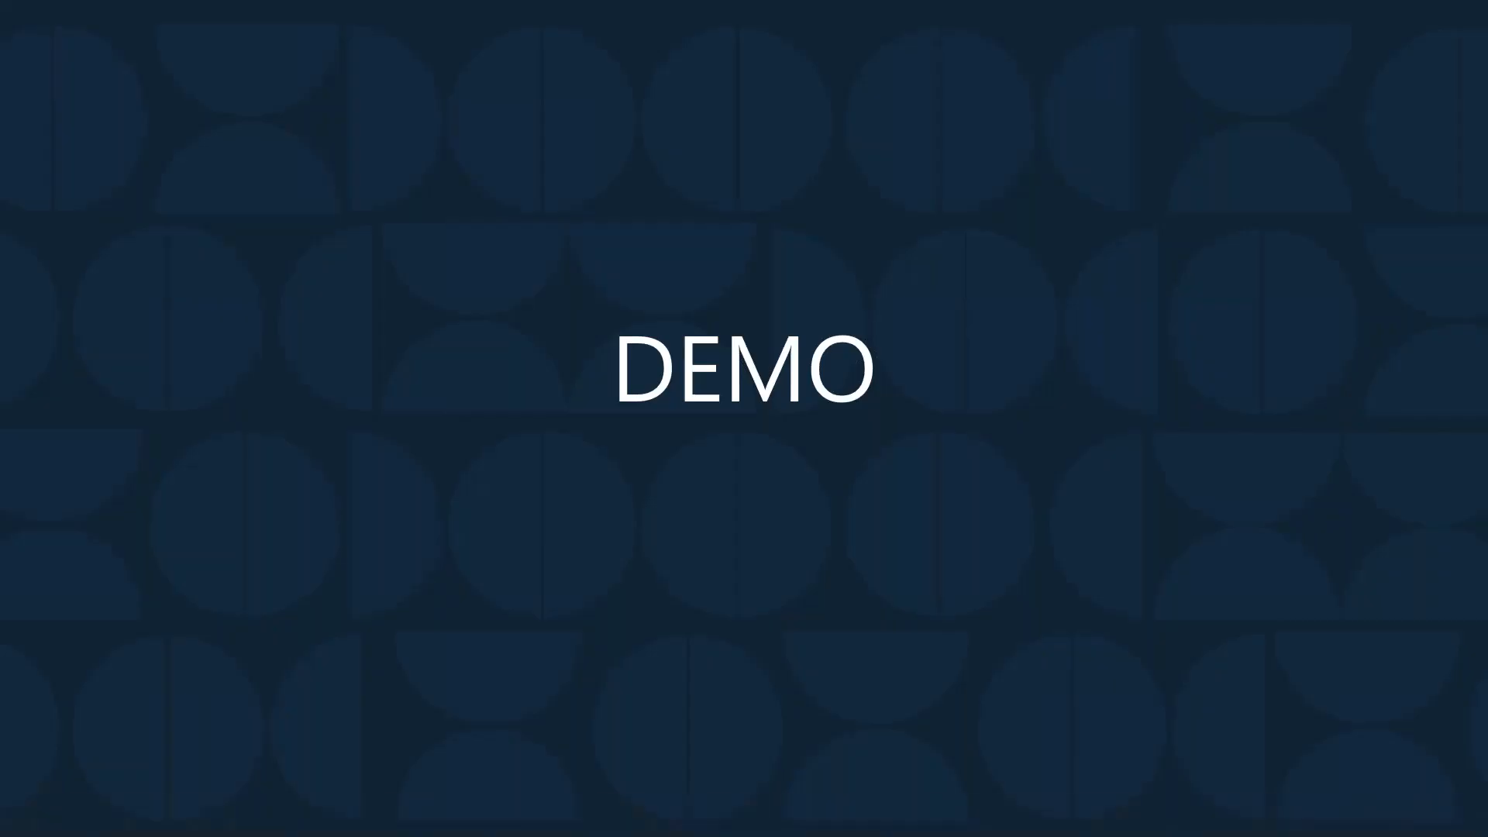
left_click(771, 609)
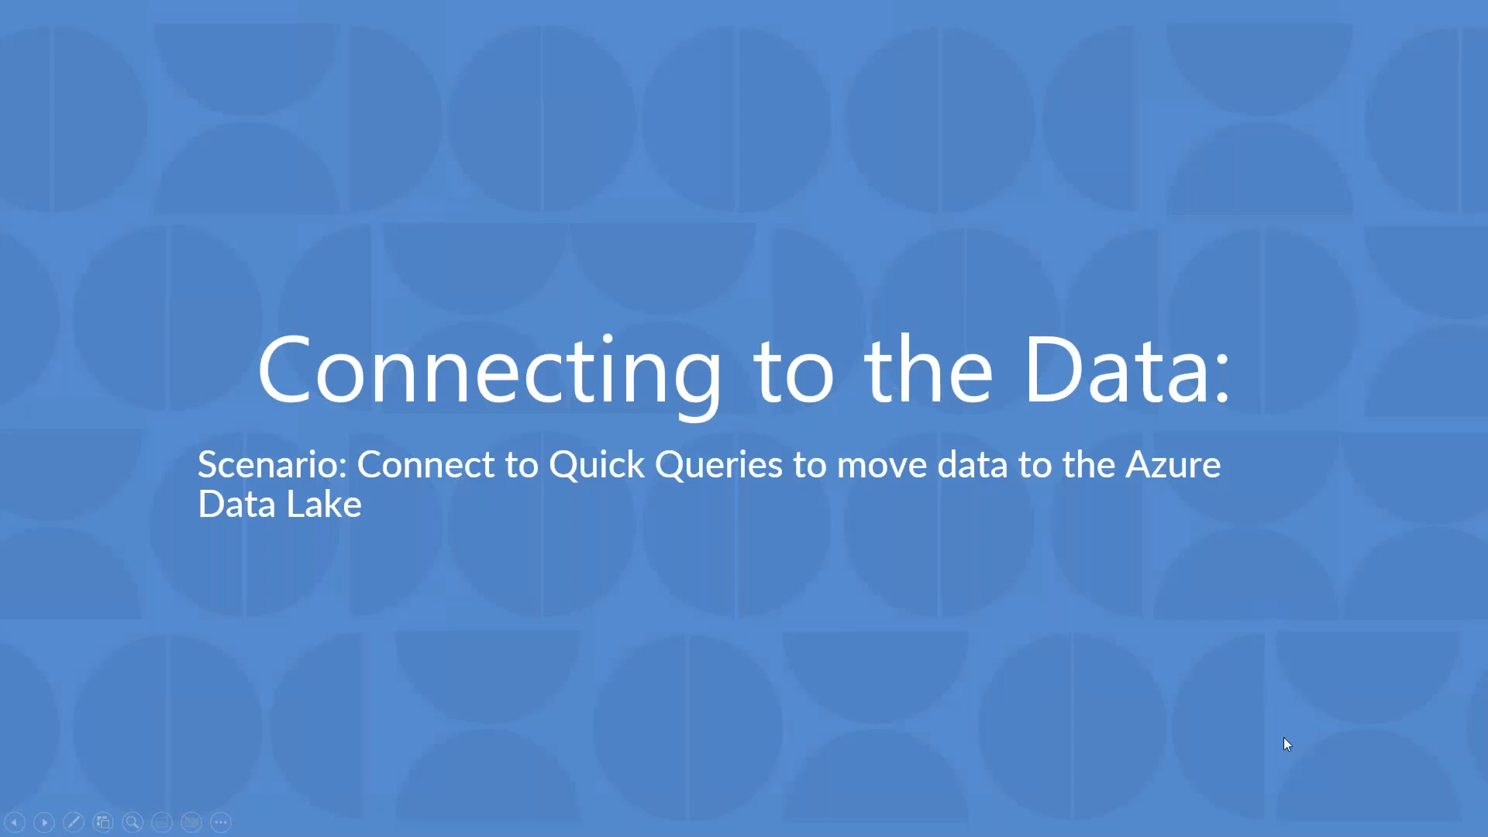
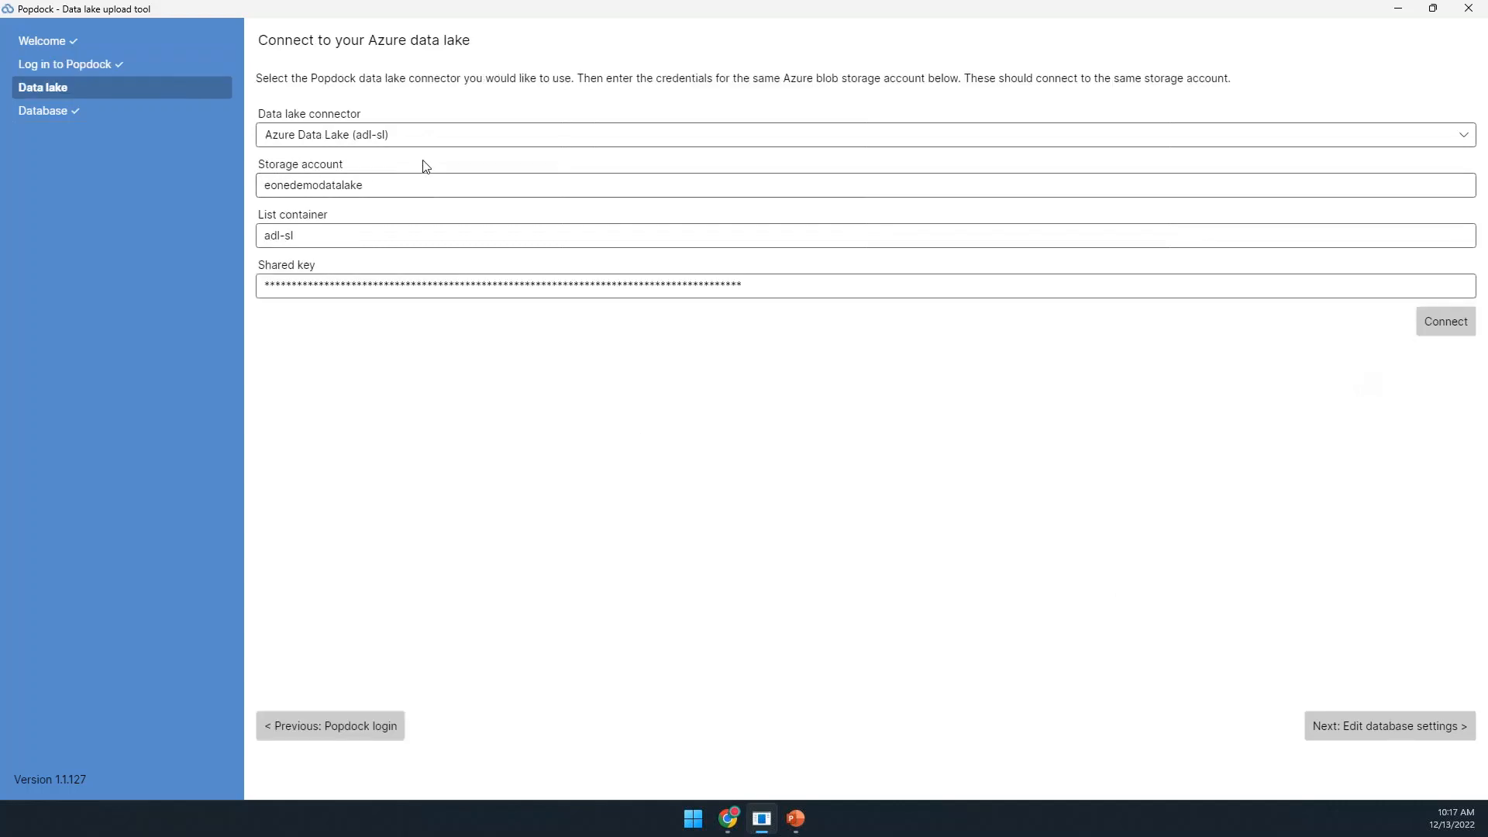
Step: Review the available data lake connectors, keep Azure Data Lake (adl-sl), and connect to the storage account
left_click(342, 140)
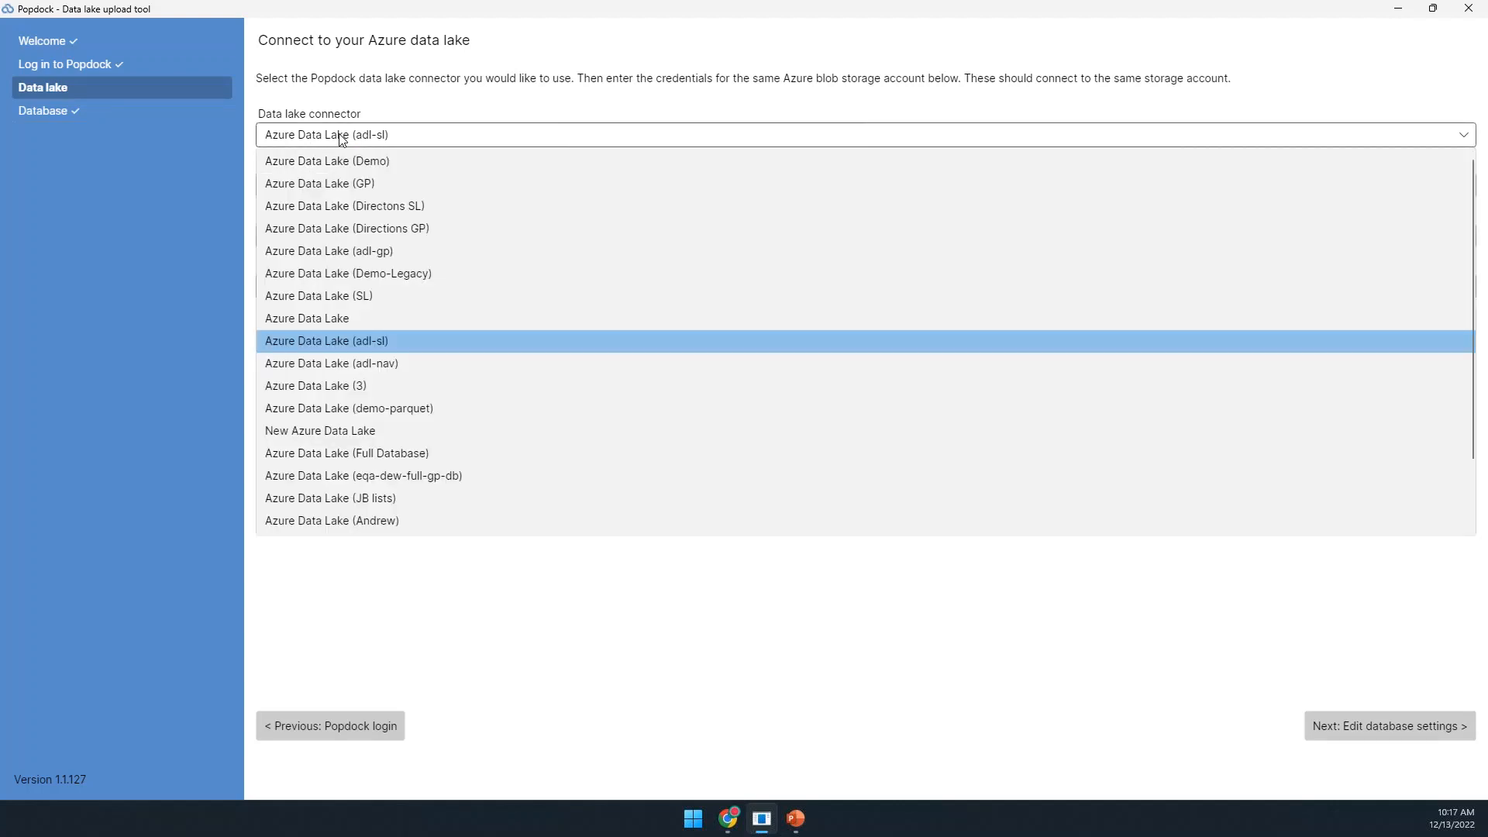
left_click(342, 138)
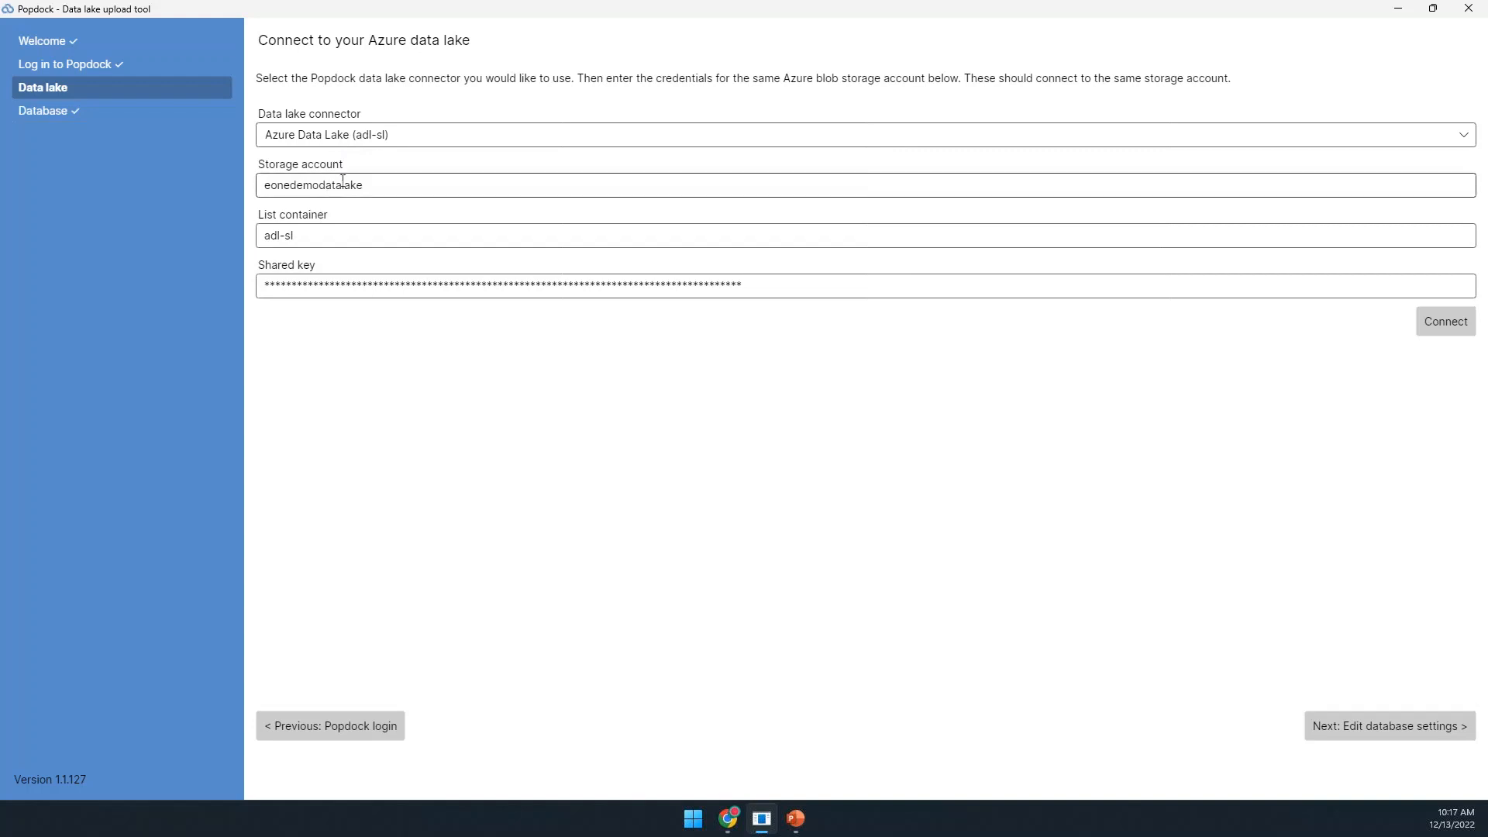
left_click(1446, 327)
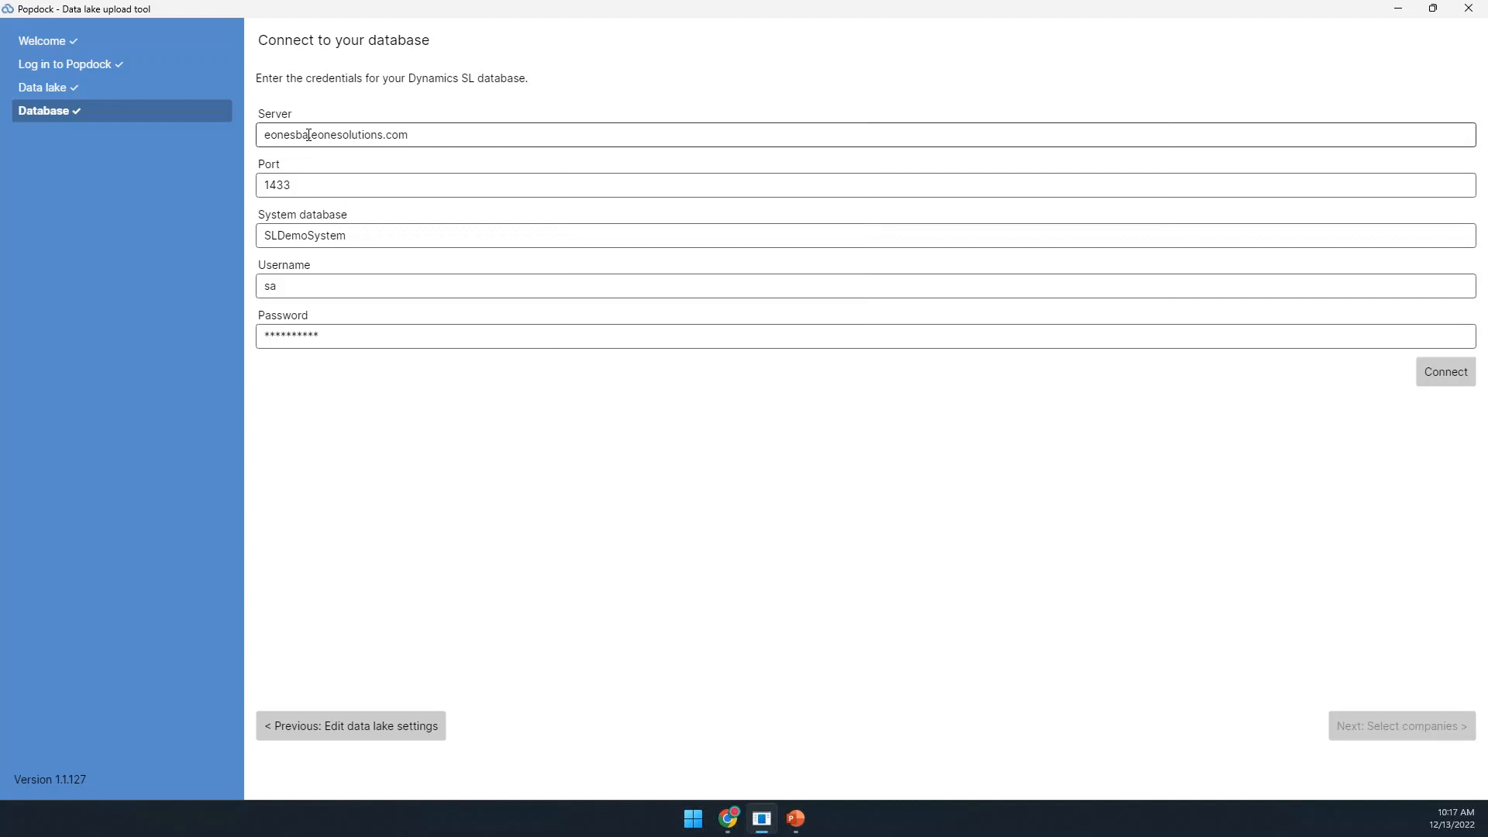
Step: Check the server, system database and username entries and connect to the Dynamics SL database
left_click_drag(309, 135, 429, 125)
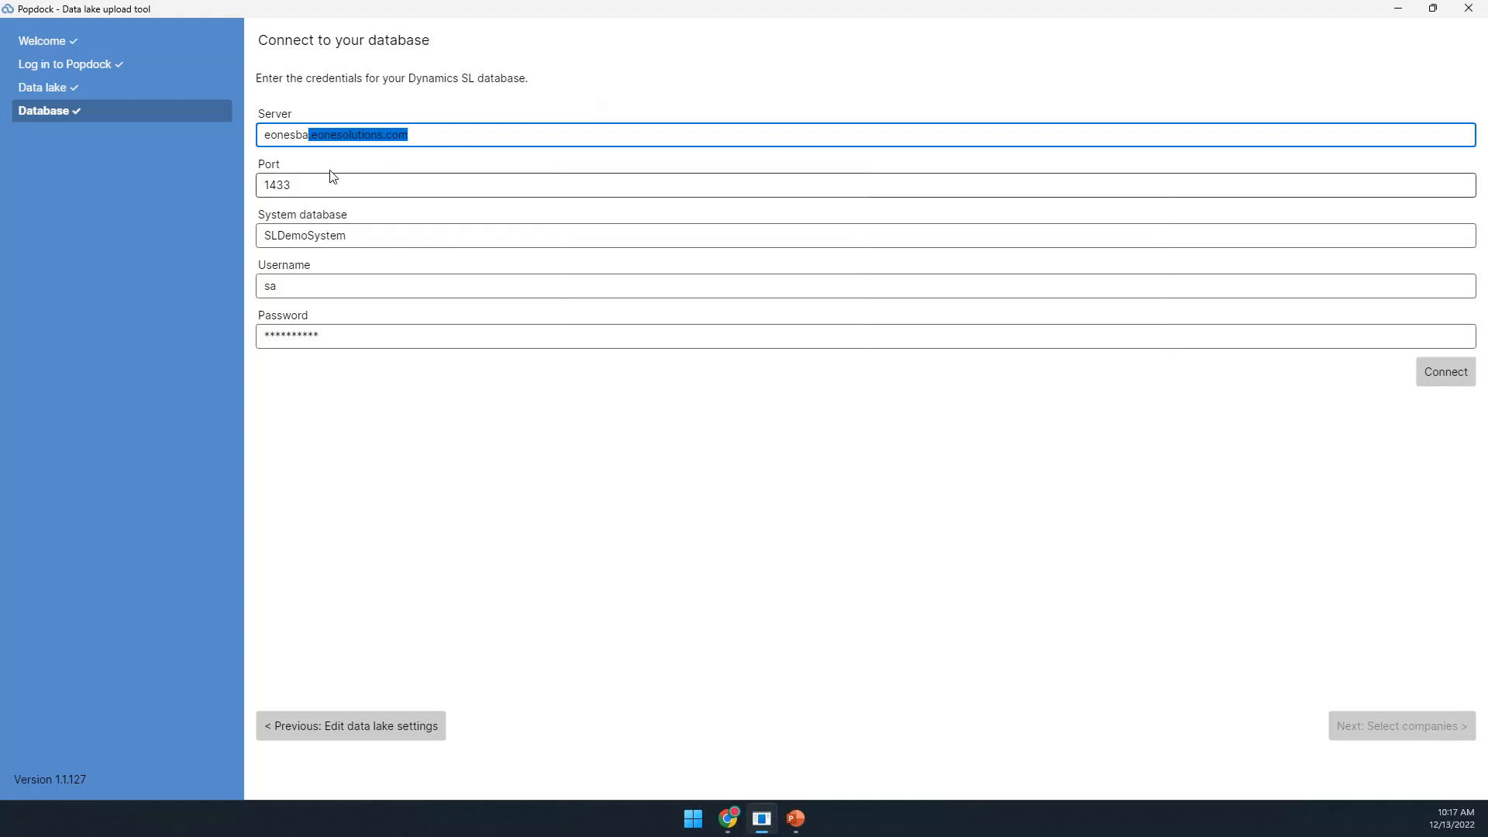
left_click(298, 143)
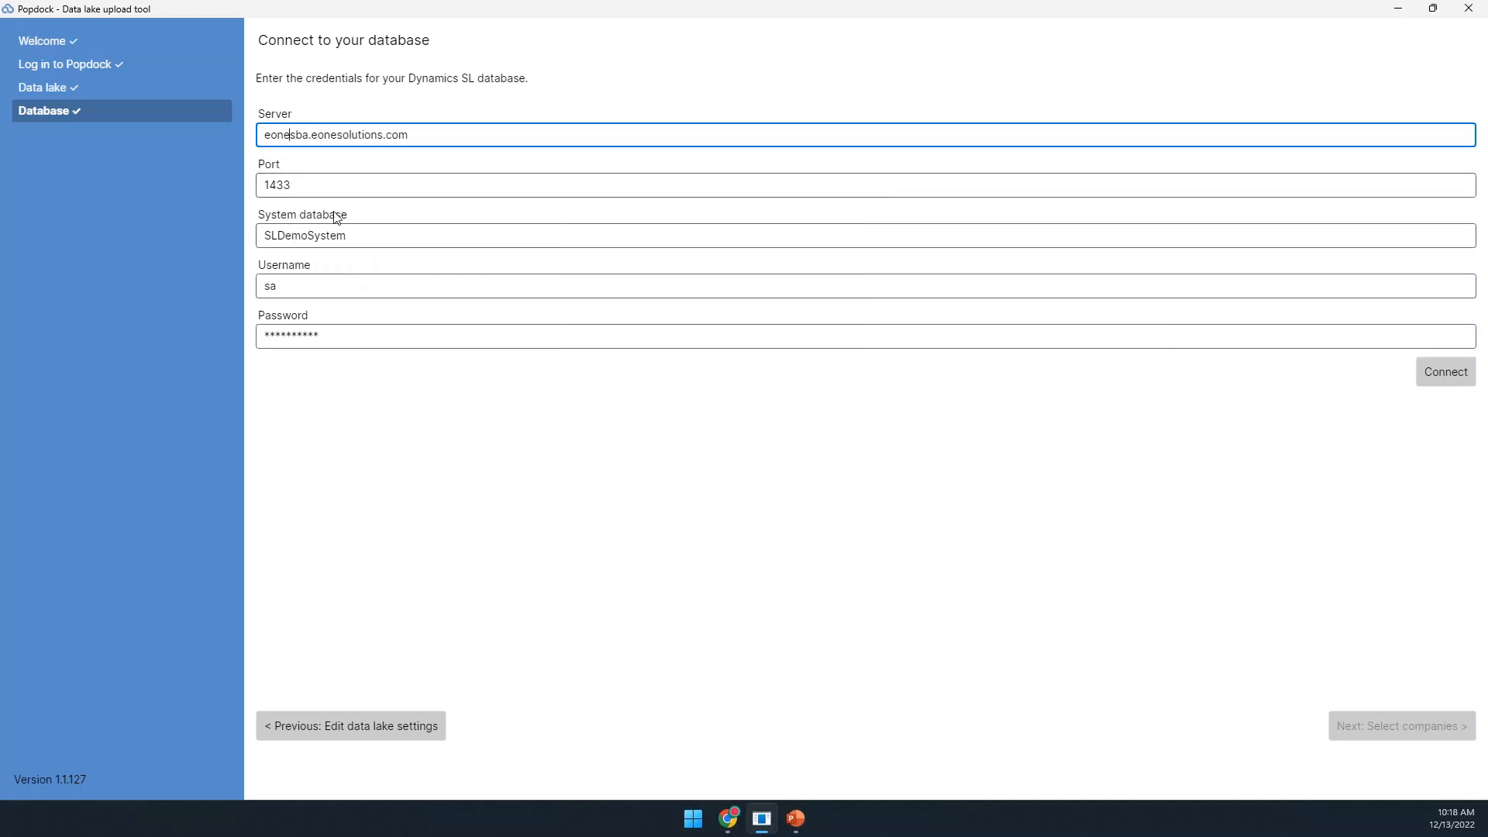
left_click_drag(350, 235, 263, 235)
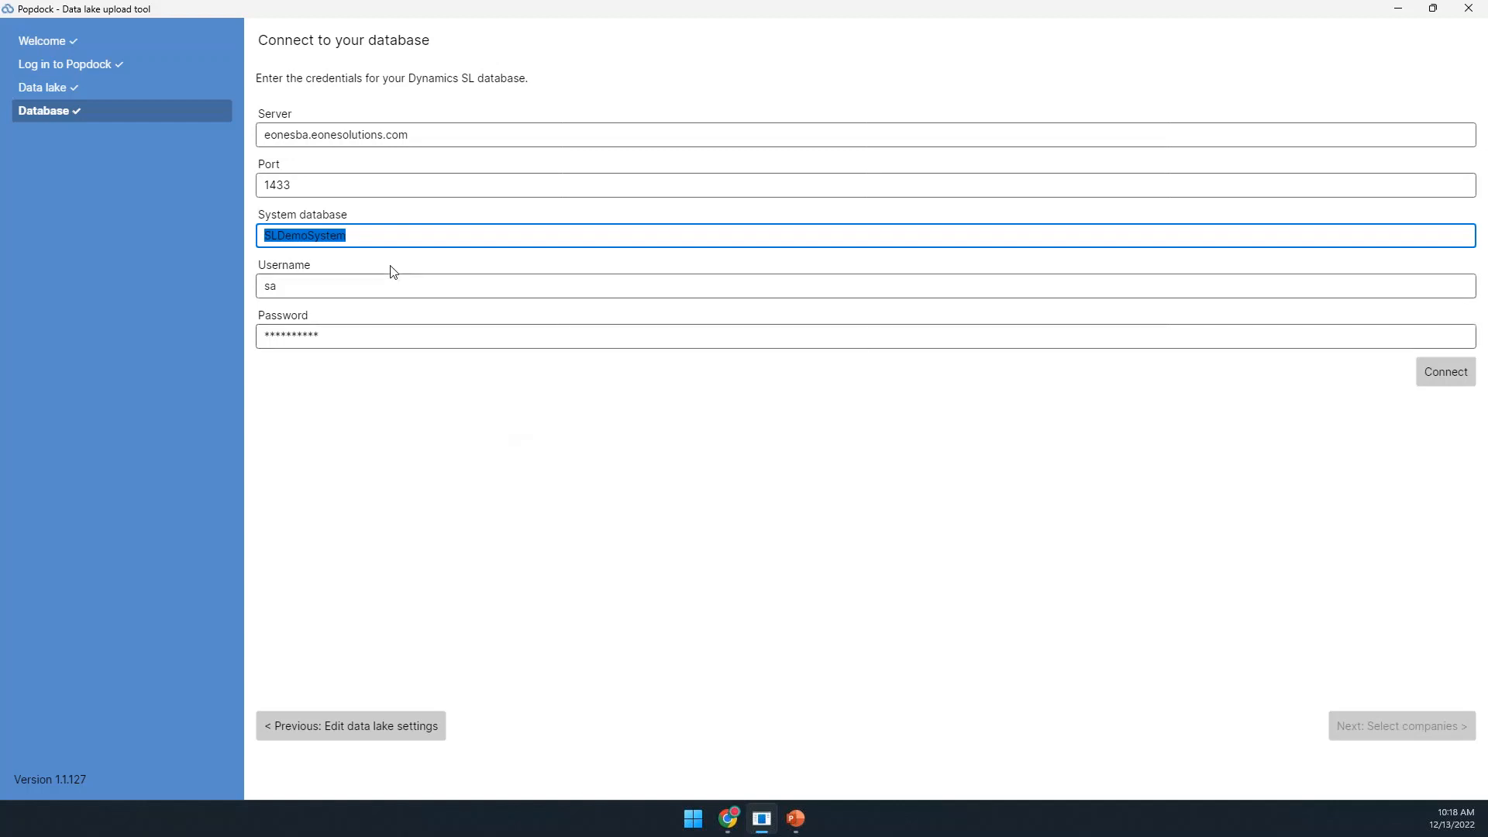
left_click(298, 287)
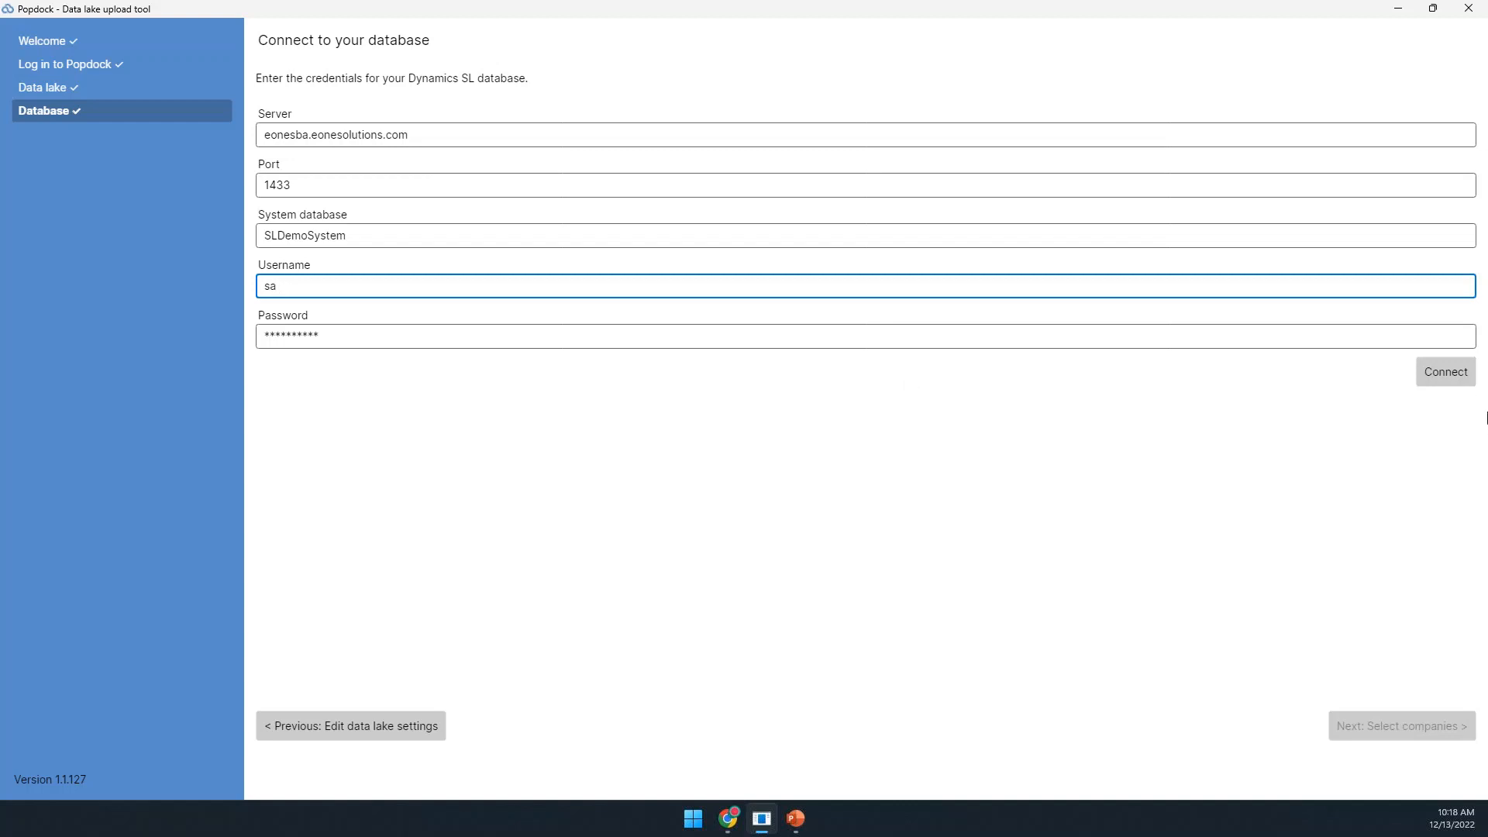
left_click(1436, 375)
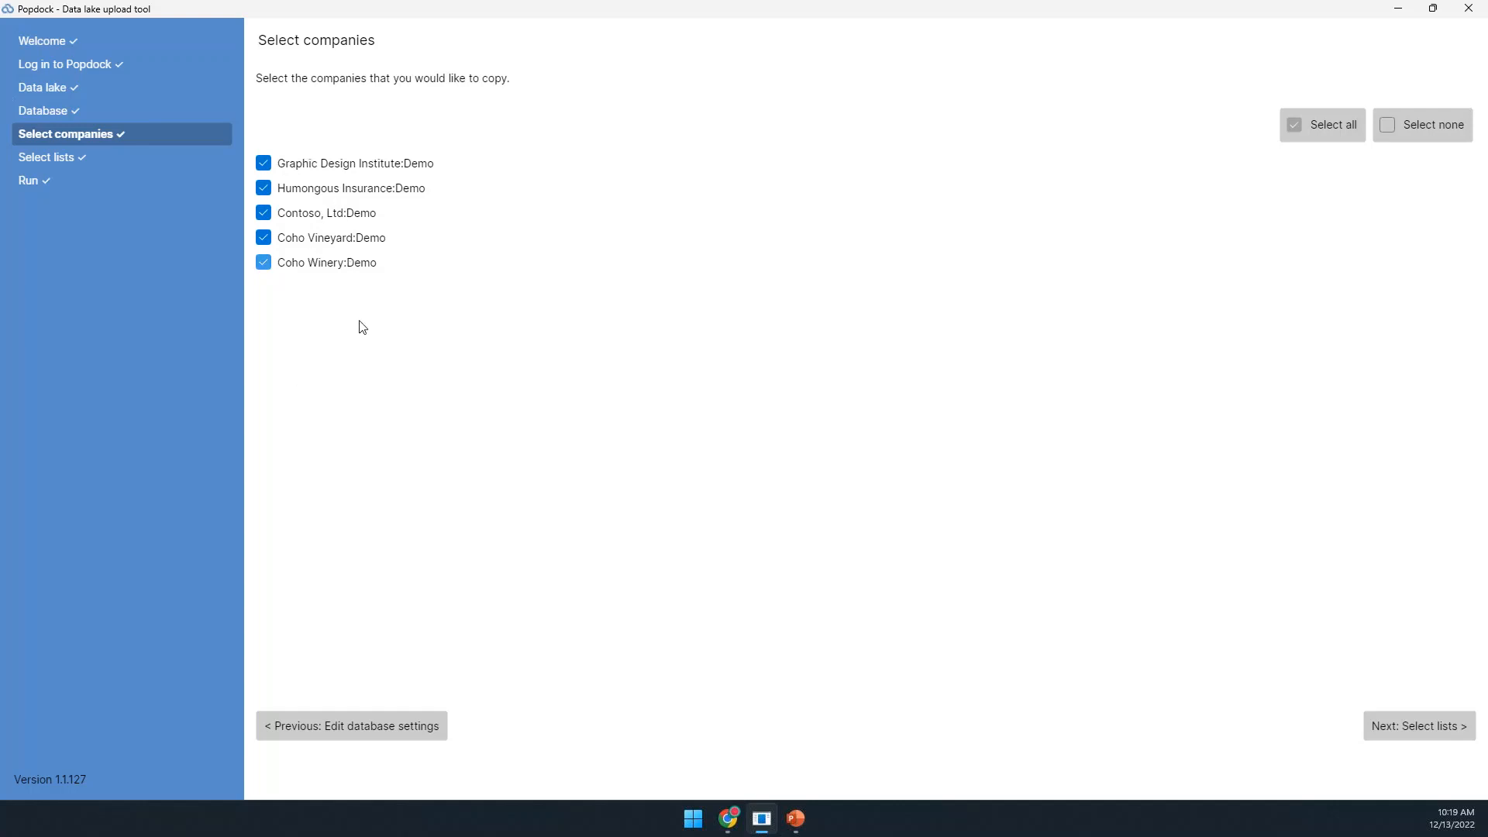
Step: Exclude Coho Winery:Demo and Coho Vineyard:Demo from the companies to copy and continue to the list selection
left_click(265, 263)
left_click(264, 238)
left_click(1408, 727)
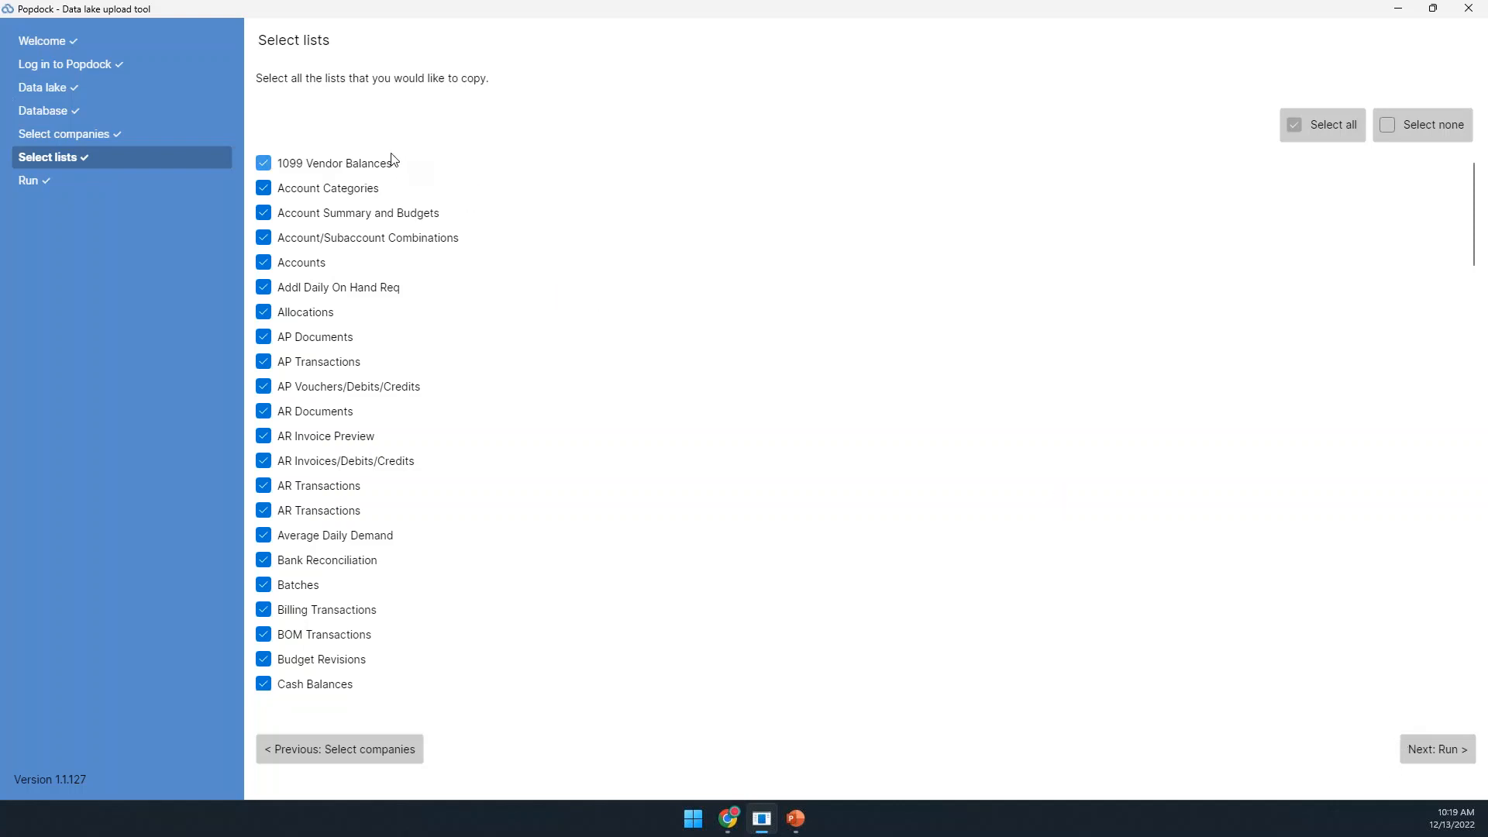
Step: Look through the lists, keep all of them selected, and proceed to run the copy
scroll(481, 336, "down", 10)
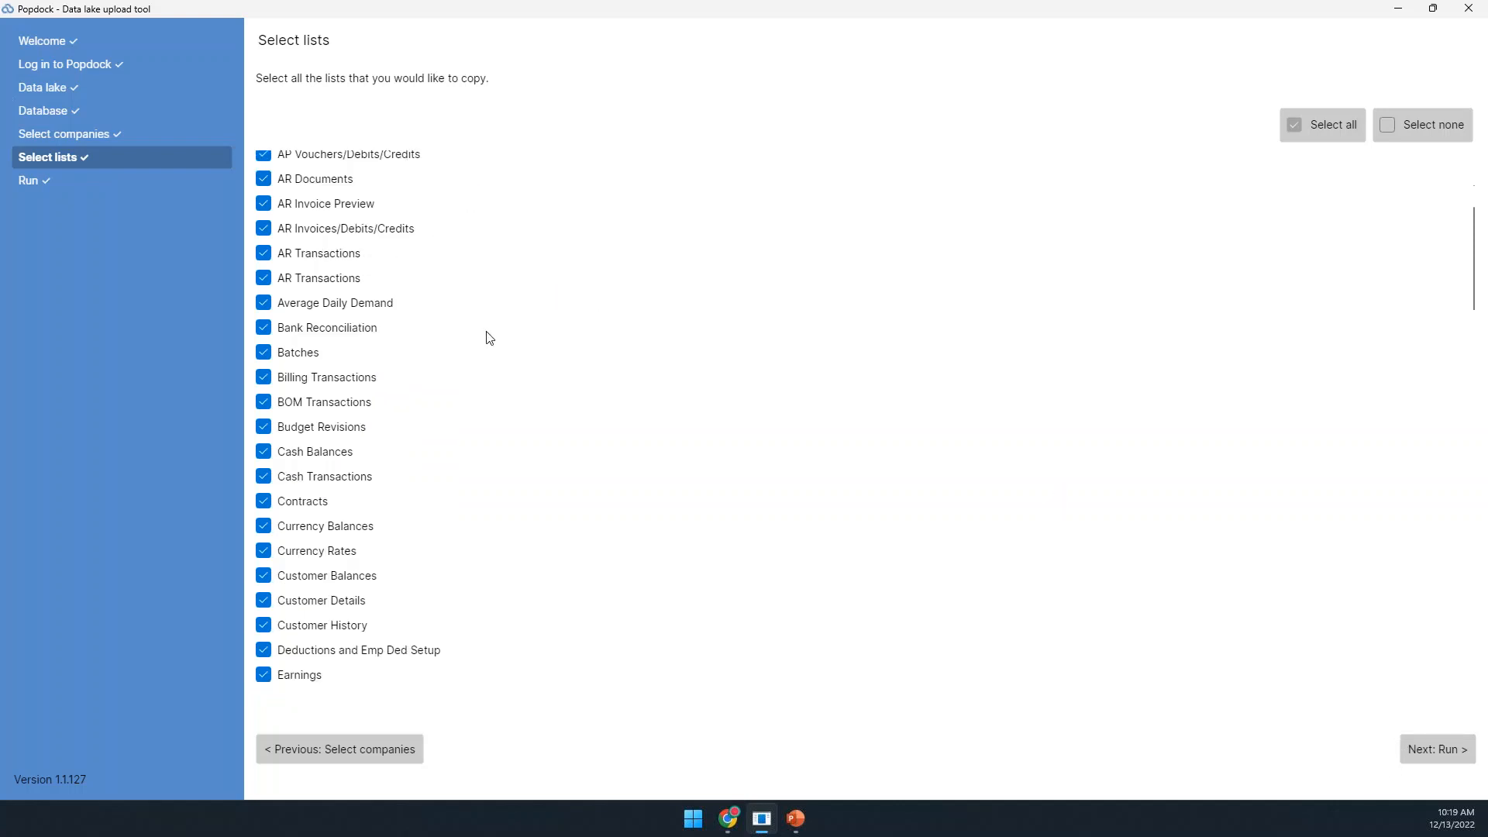
scroll(492, 347, "down", 15)
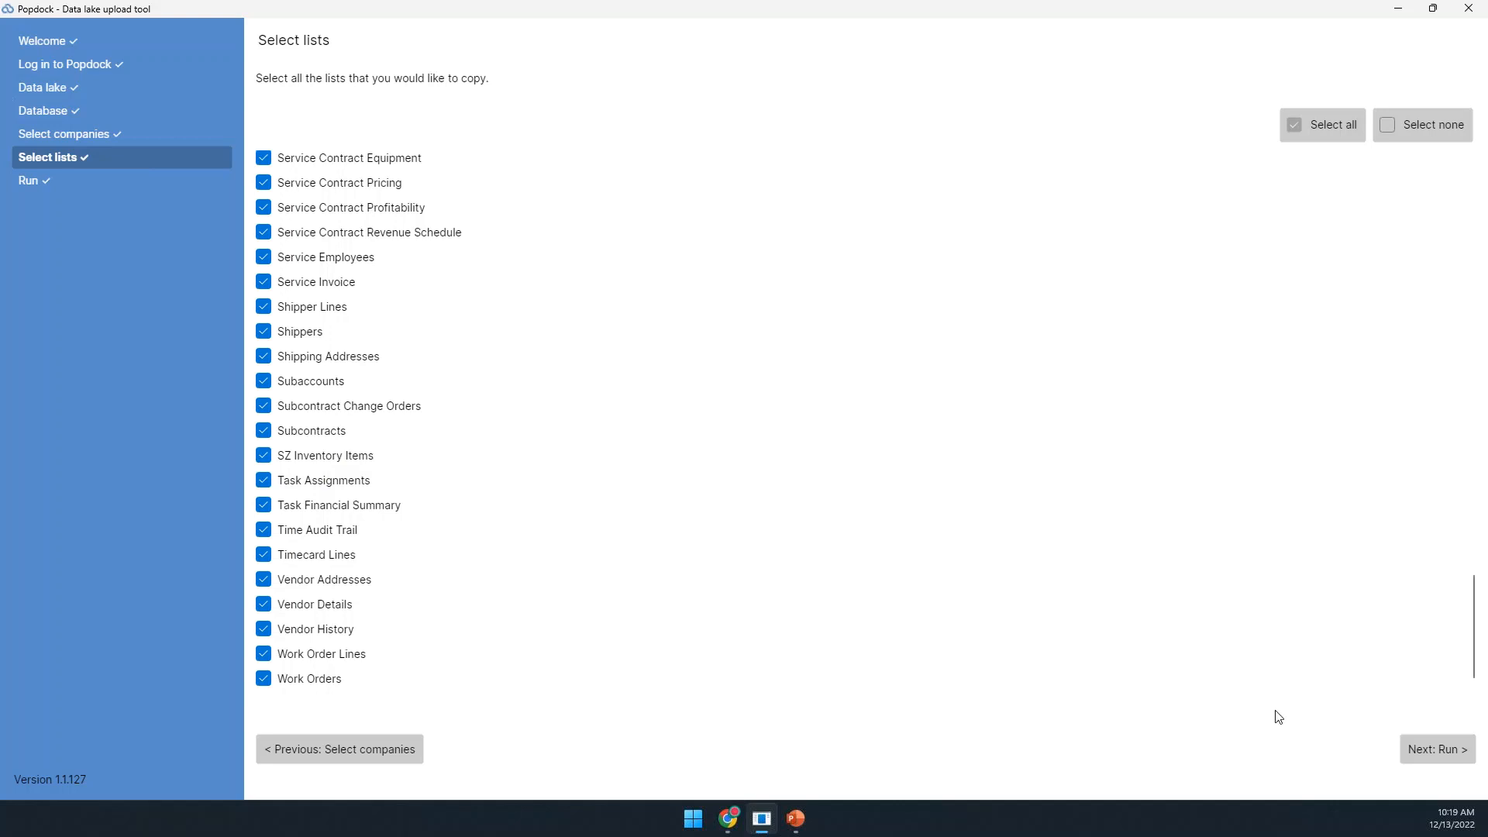
left_click(1446, 757)
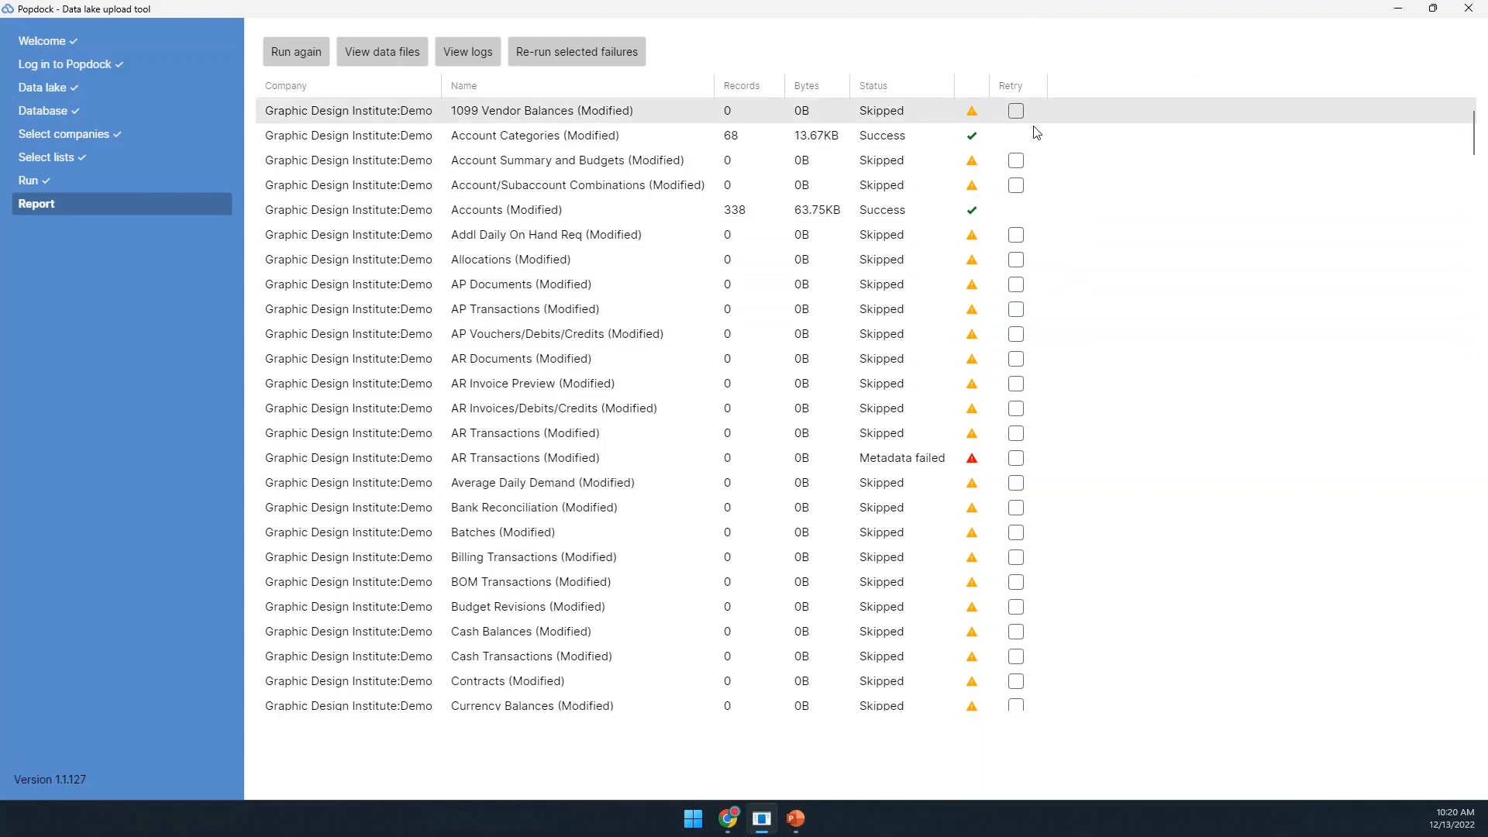
Step: Sort the report by status, review its entries, and re-run the failed GEORGE2 (Modified) list for Contoso, Ltd:Demo
left_click(889, 87)
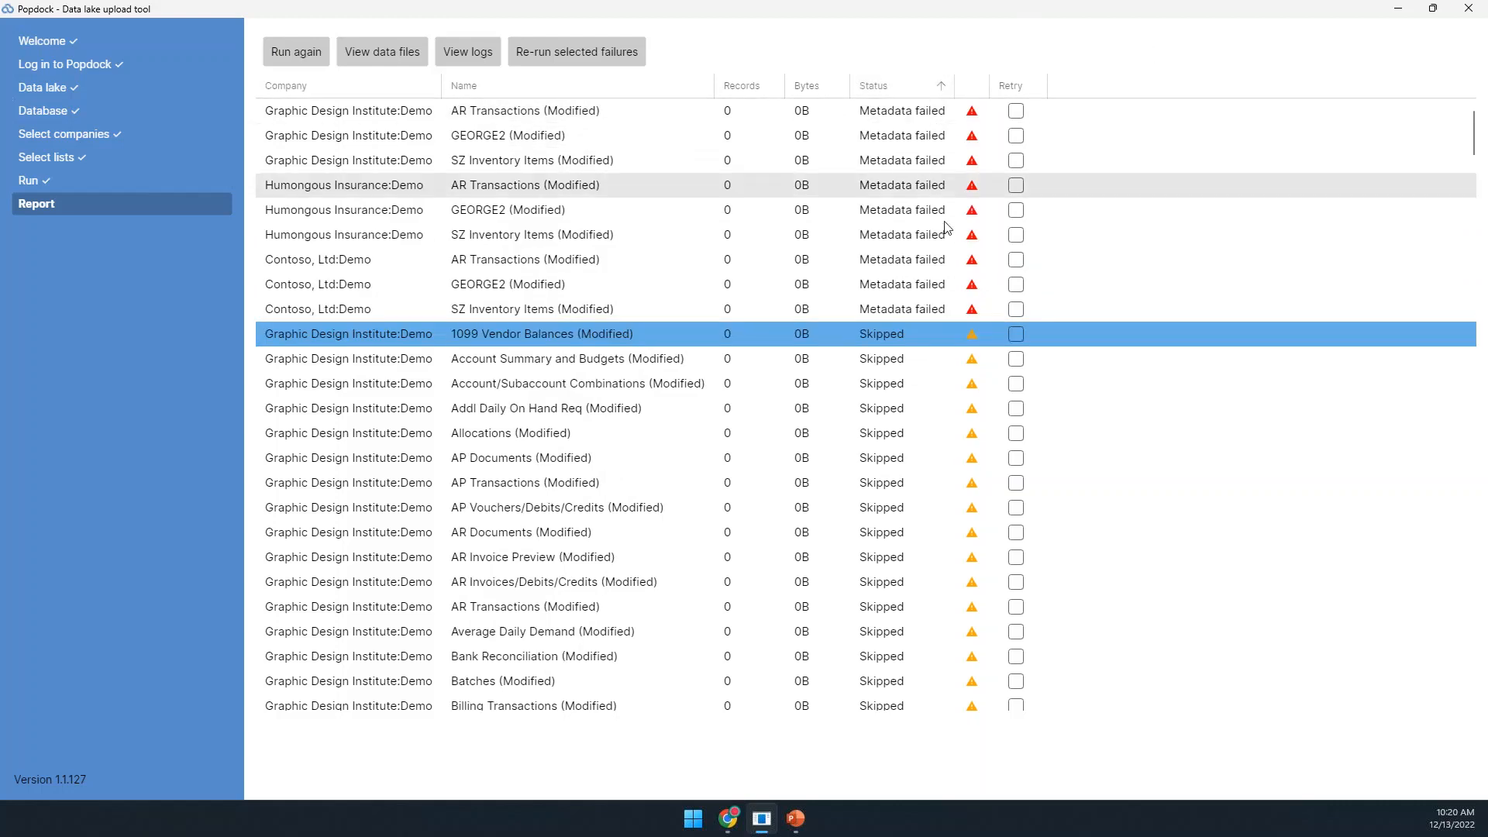
scroll(965, 361, "down", 1)
scroll(965, 361, "down", 15)
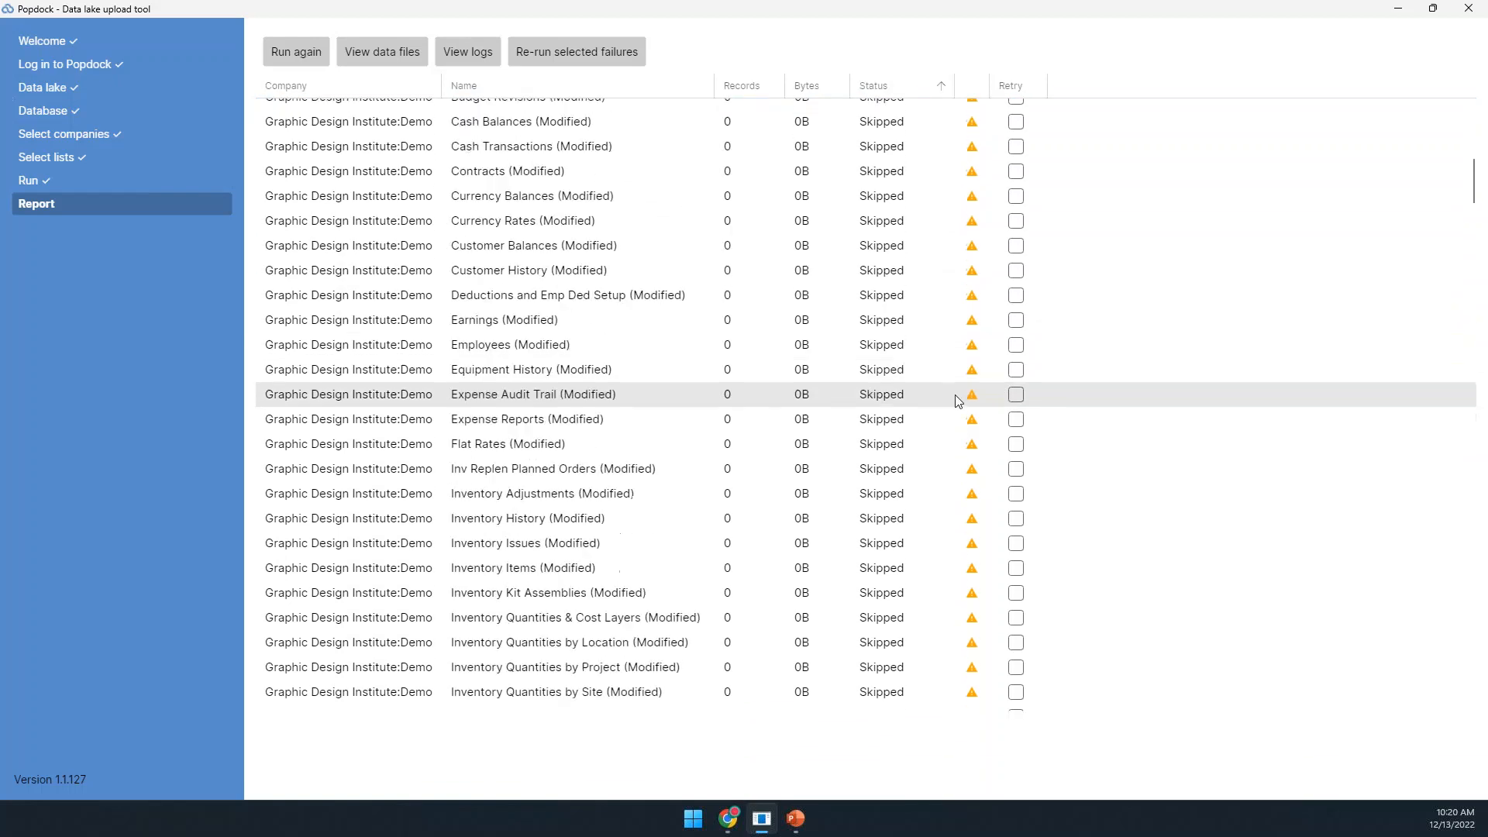
scroll(993, 434, "down", 11)
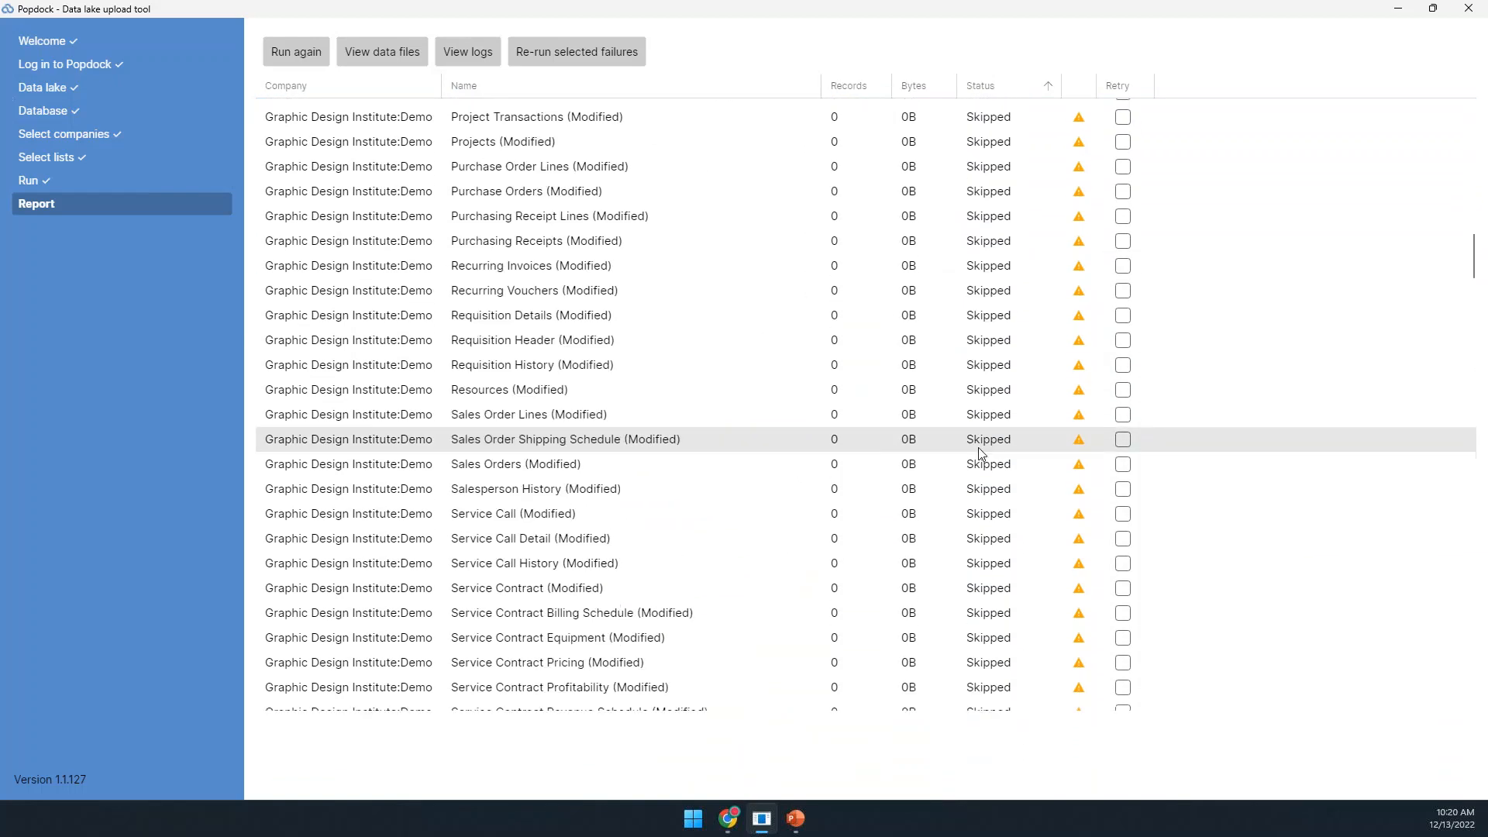
left_click_drag(1474, 268, 1446, 100)
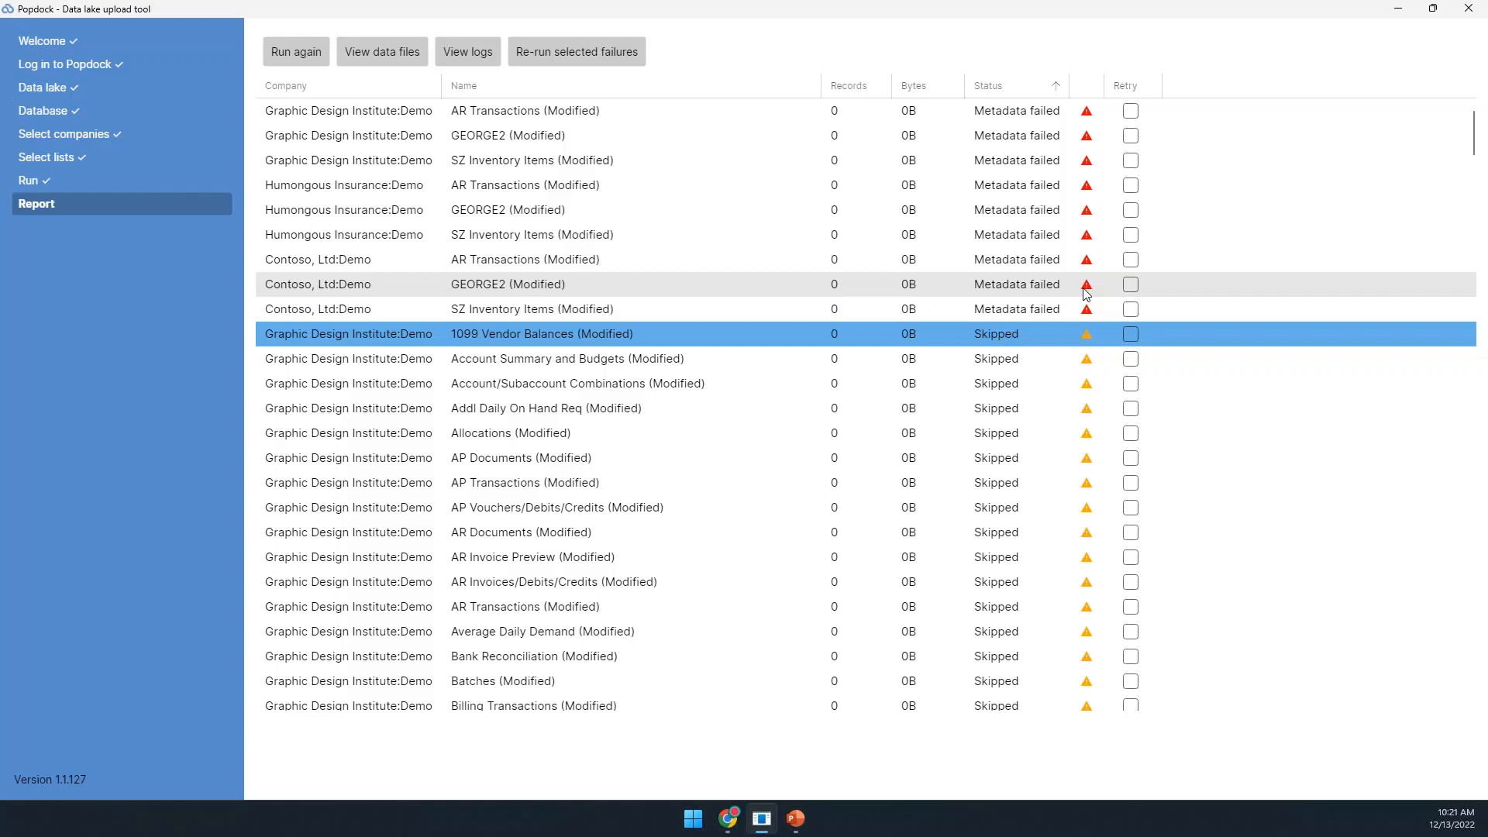
left_click(1131, 285)
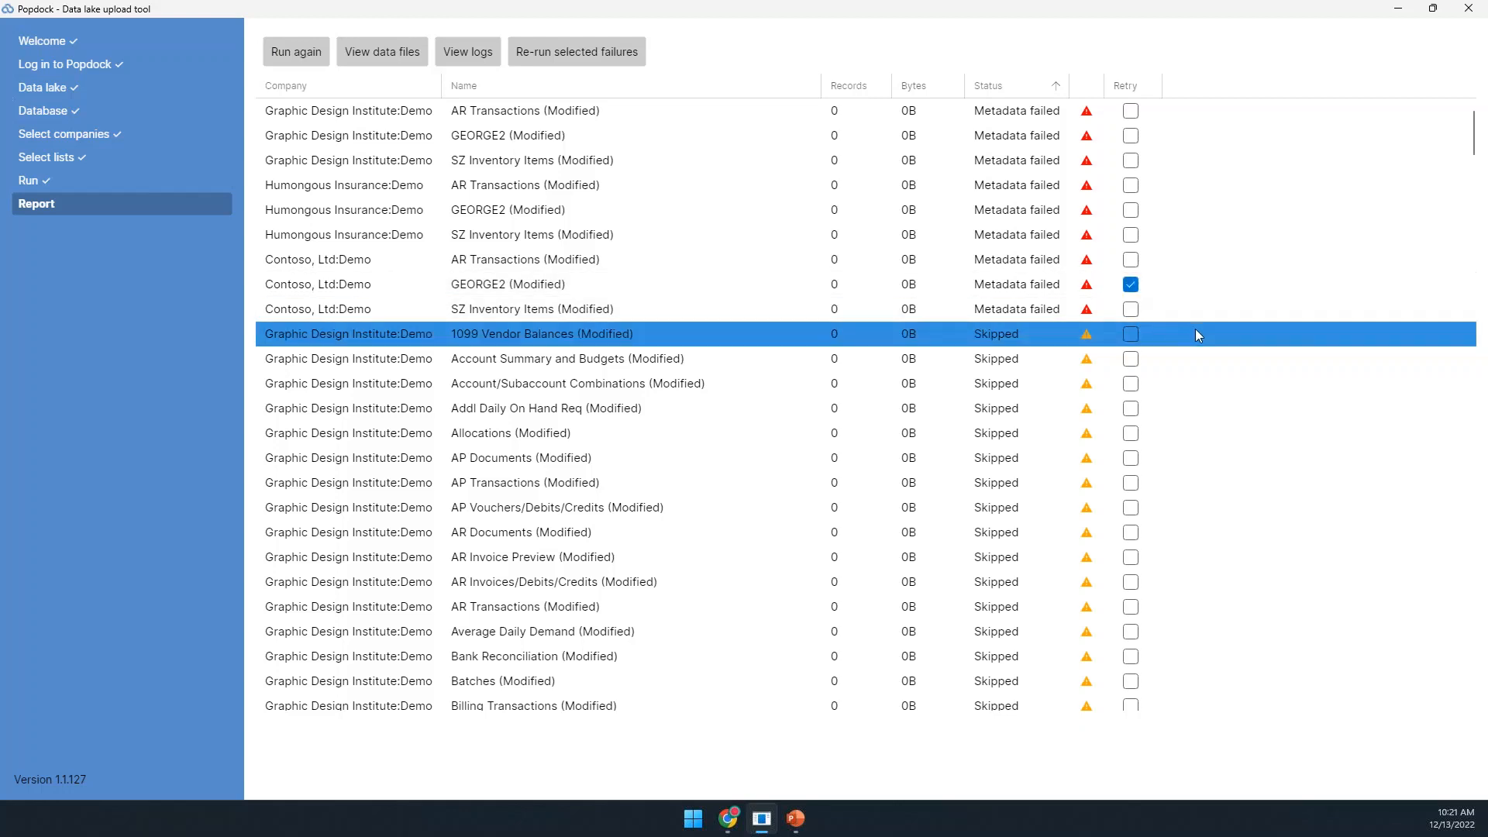
left_click(555, 52)
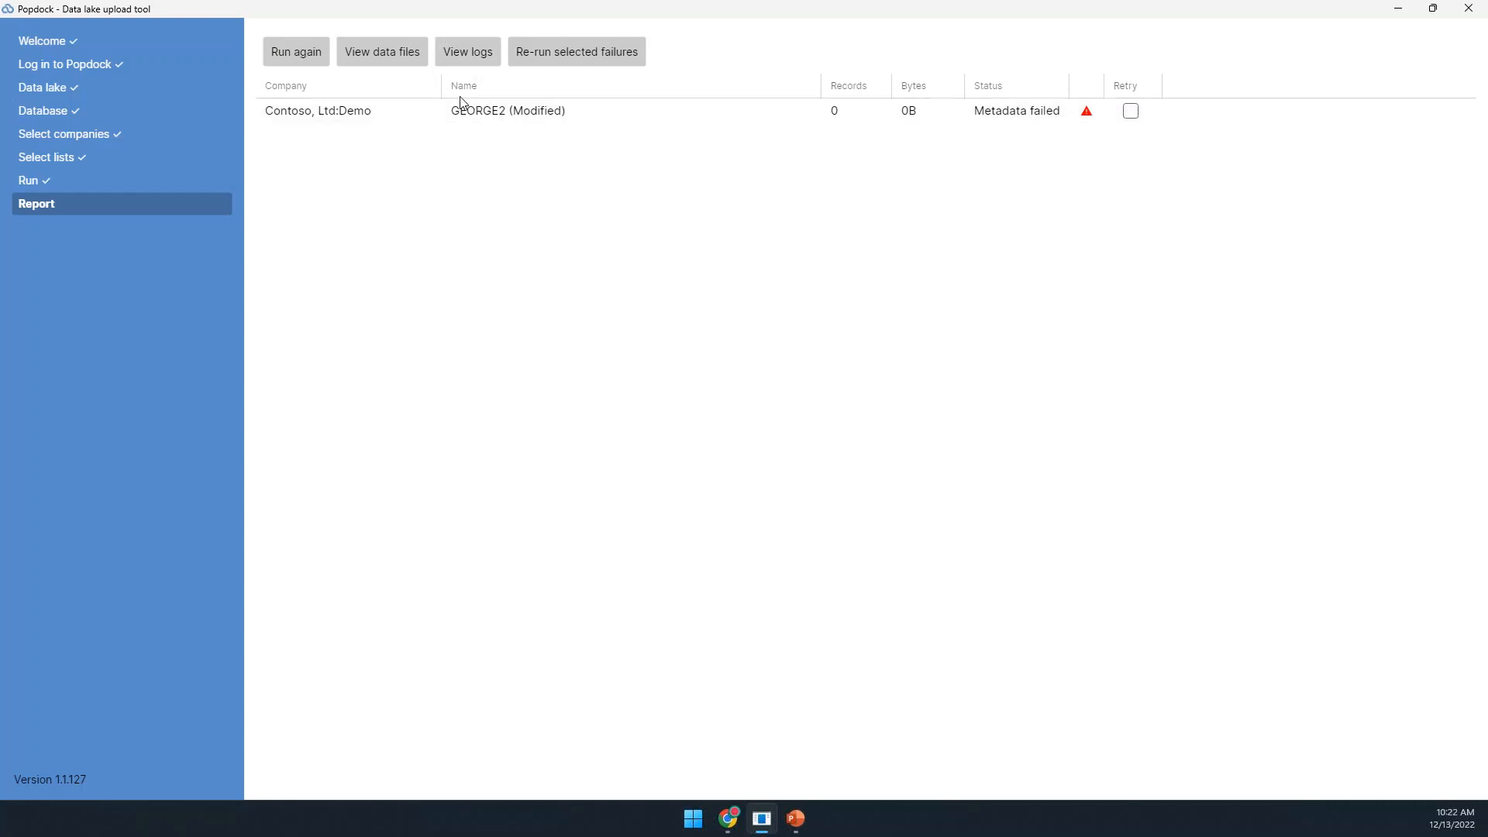
Step: Start a new run with the Dynamics SL - Copy tables process and log in to Popdock with the saved credentials
left_click(302, 63)
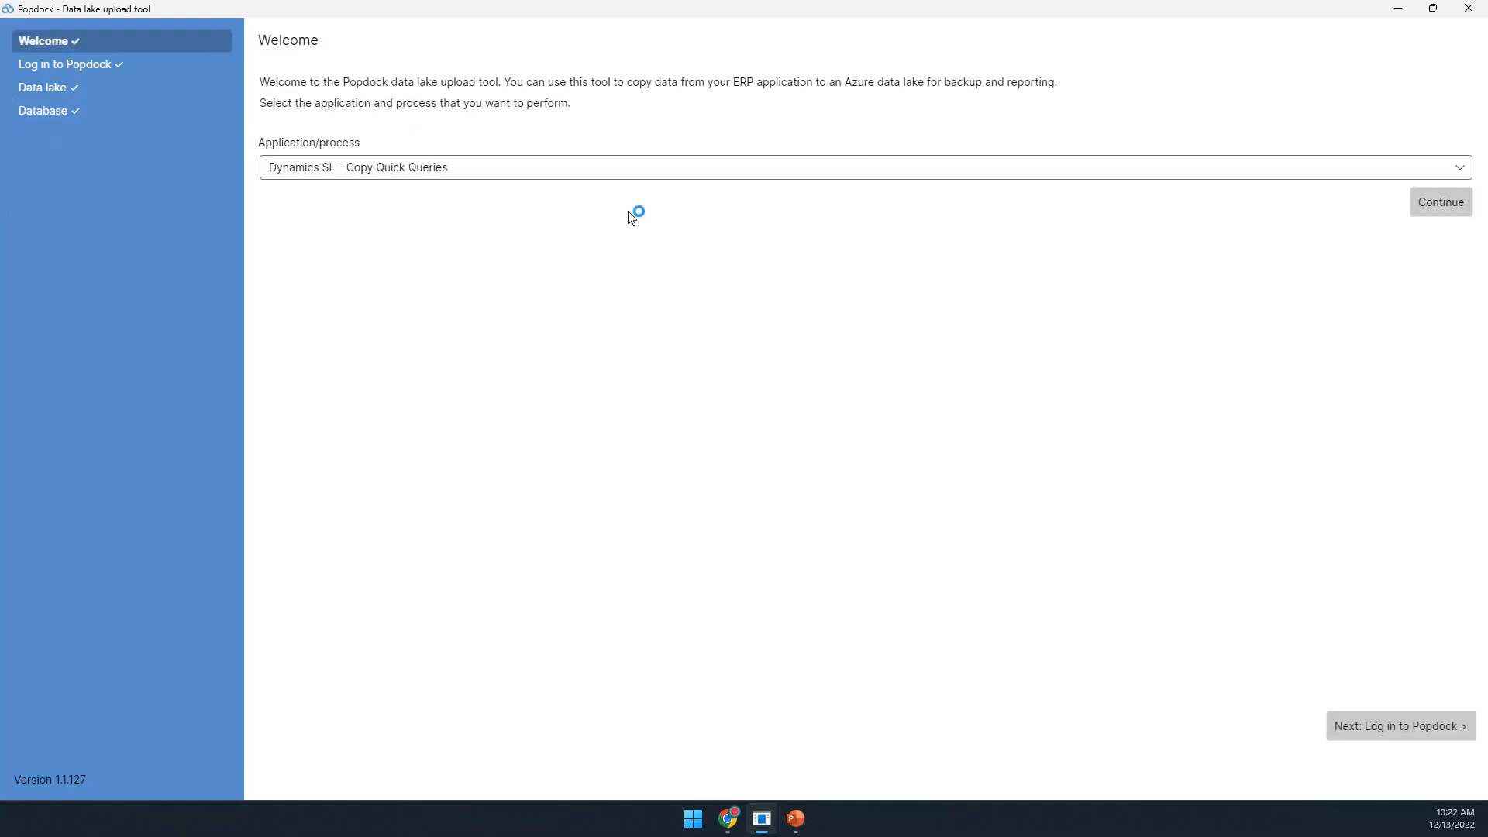
left_click(630, 173)
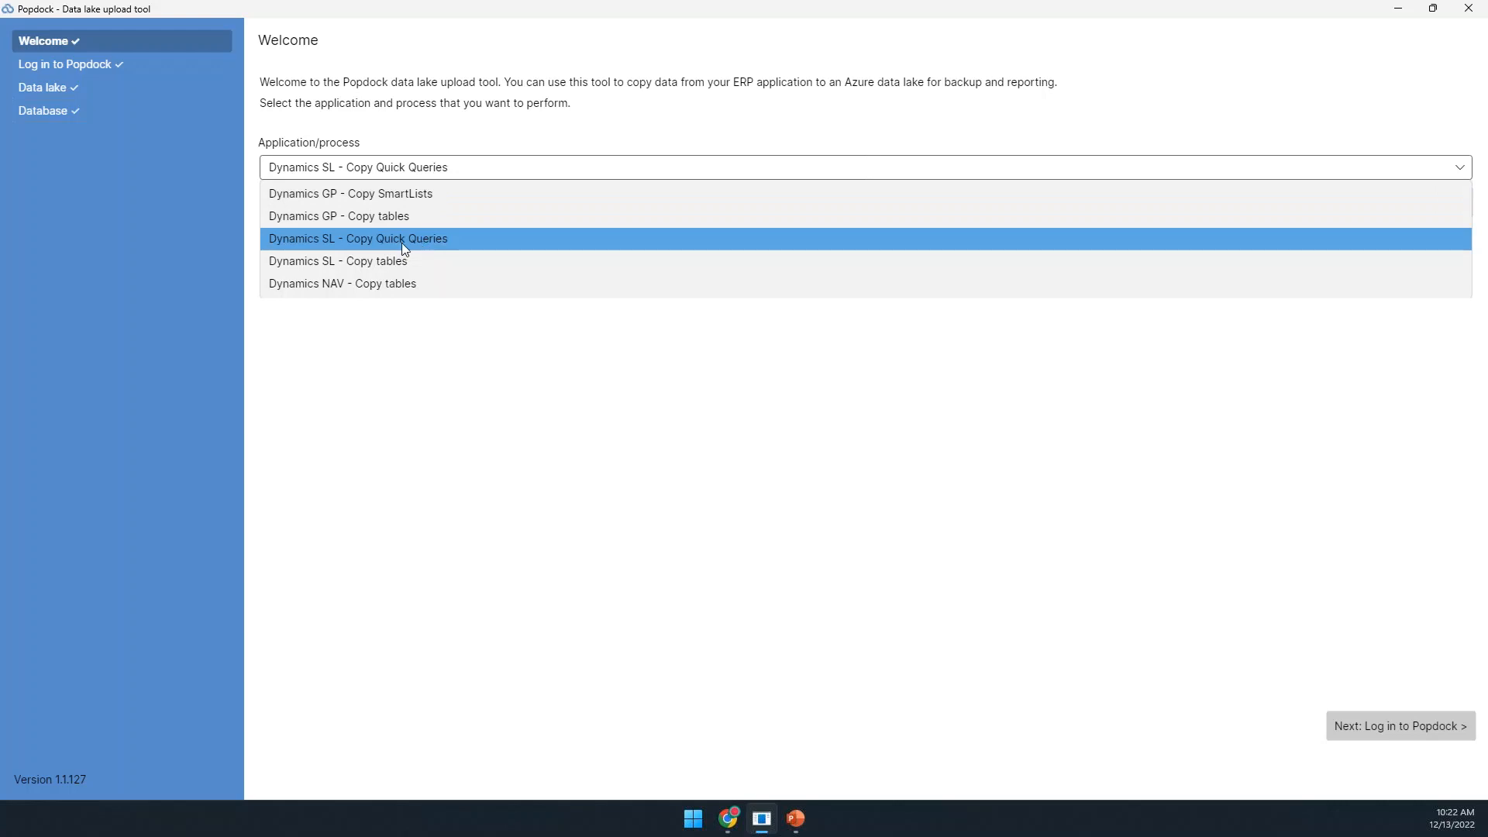
left_click(376, 262)
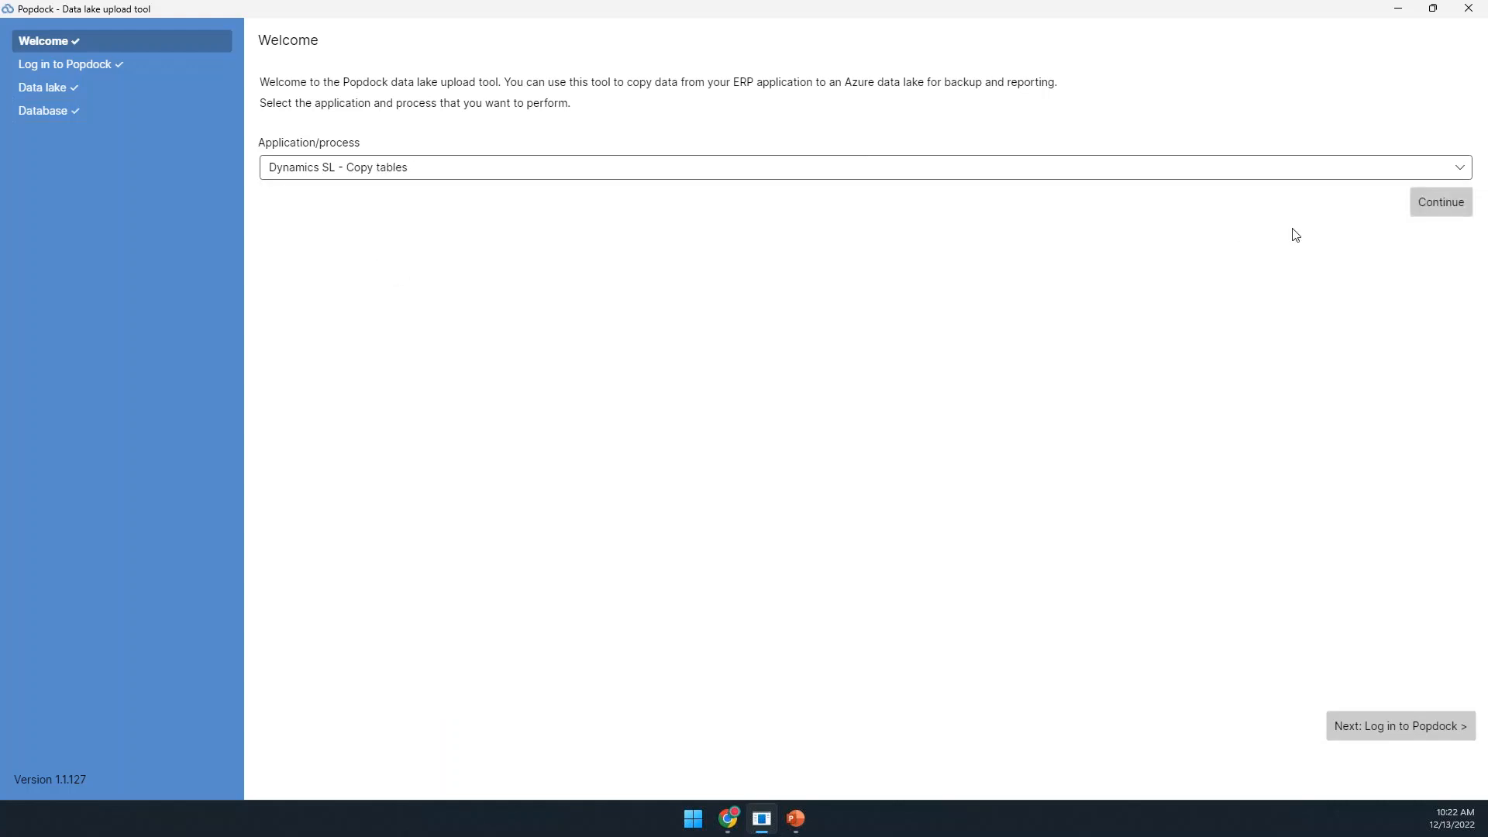
left_click(1441, 211)
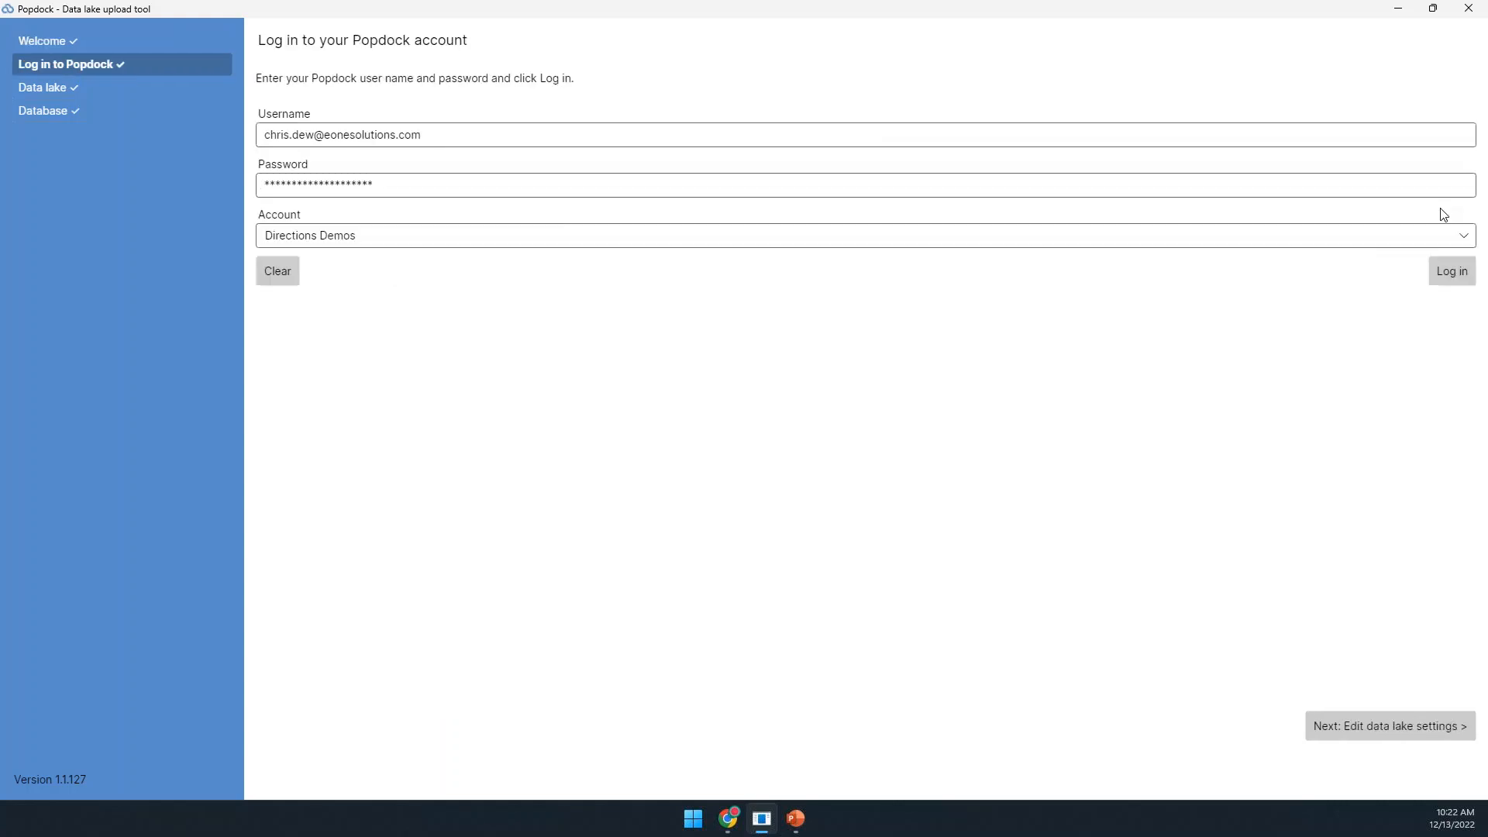
left_click(1452, 271)
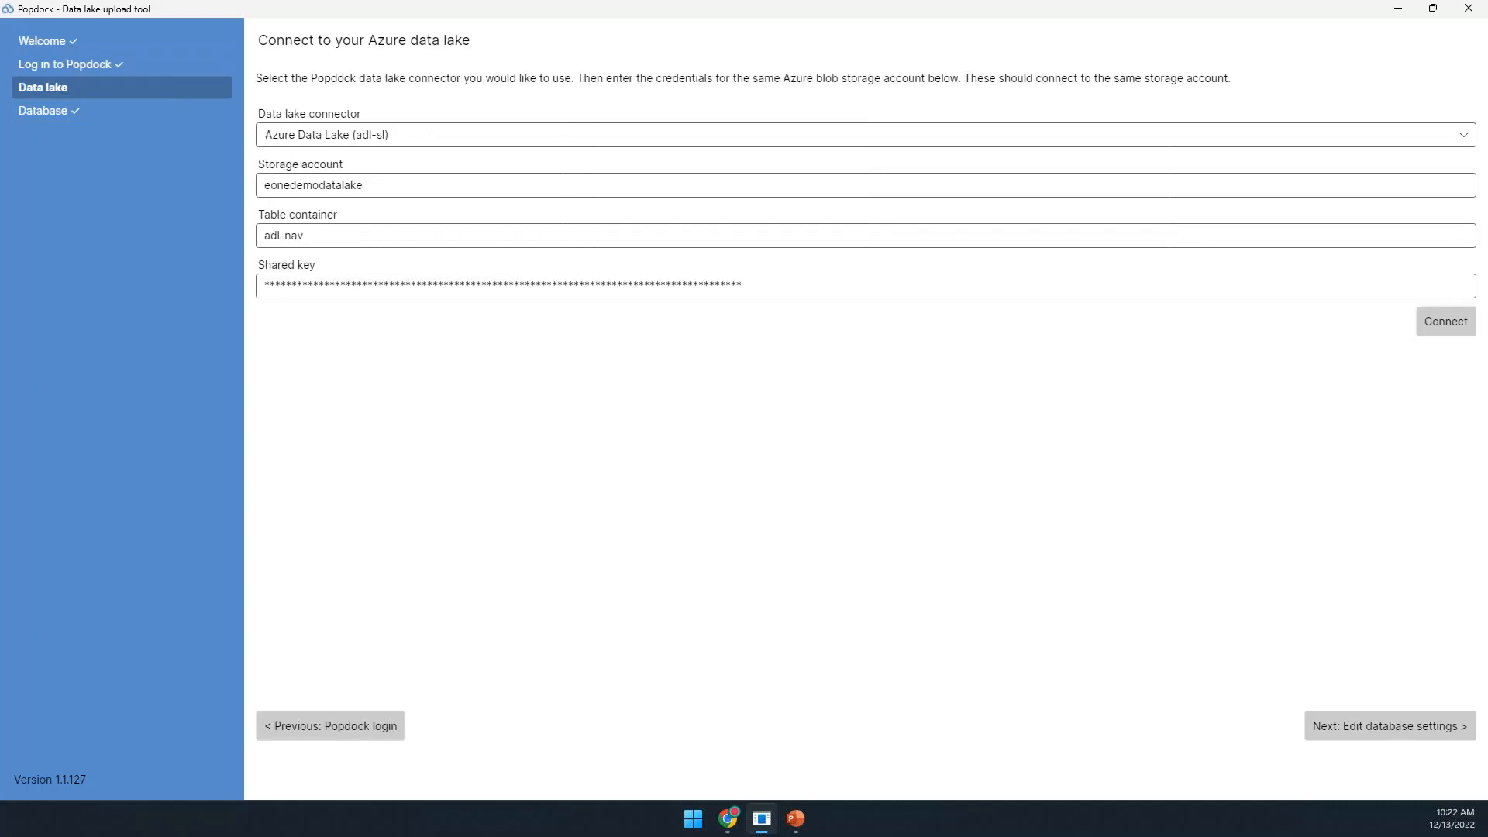
Step: Change the data lake table container to adl-sl and connect to the eonedemodatalake storage account
left_click(326, 236)
key("BackSpace")
key("BackSpace")
key("BackSpace")
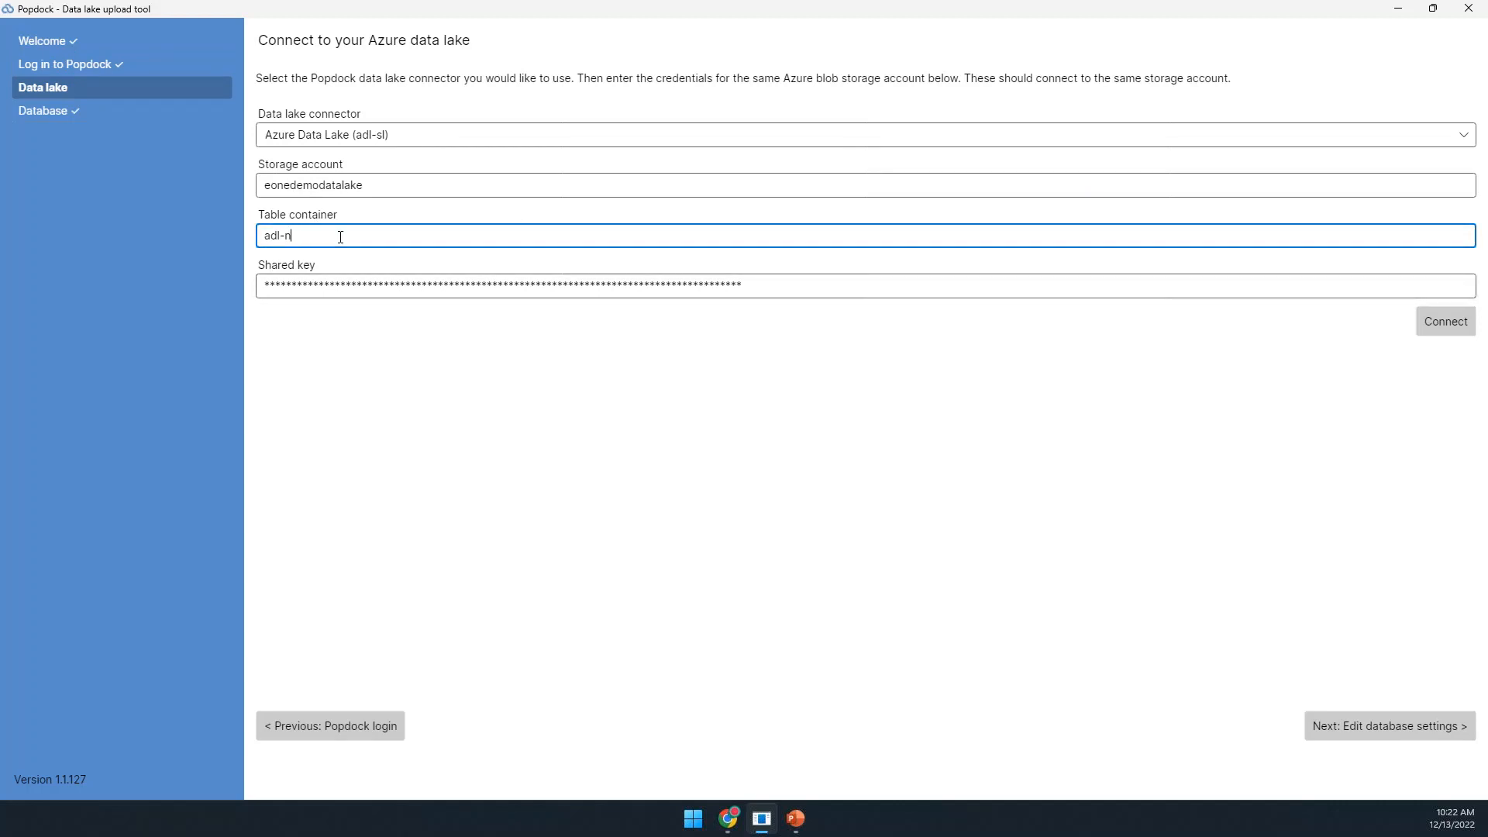
type("sl")
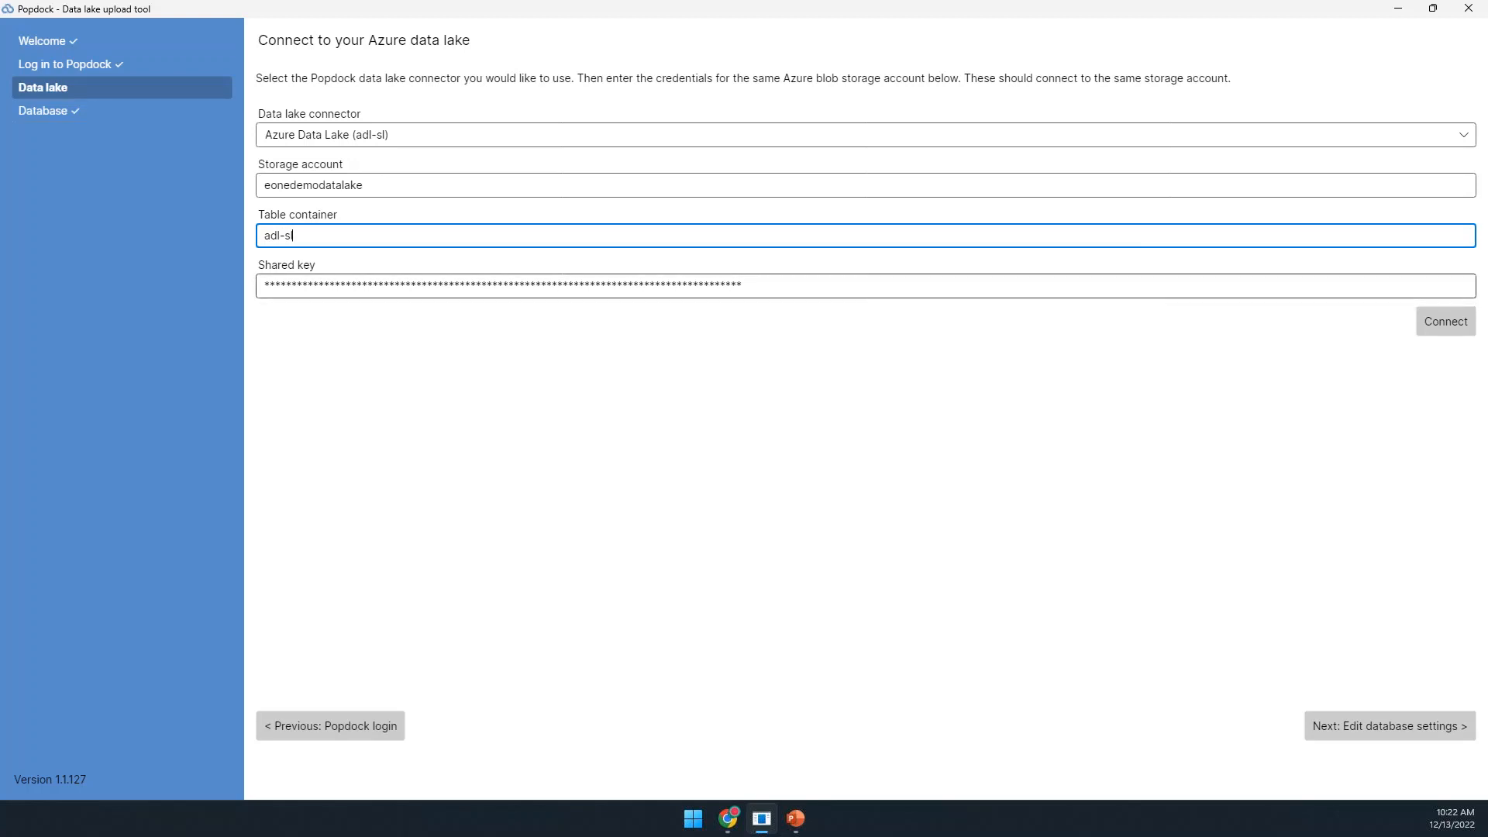
left_click(1446, 321)
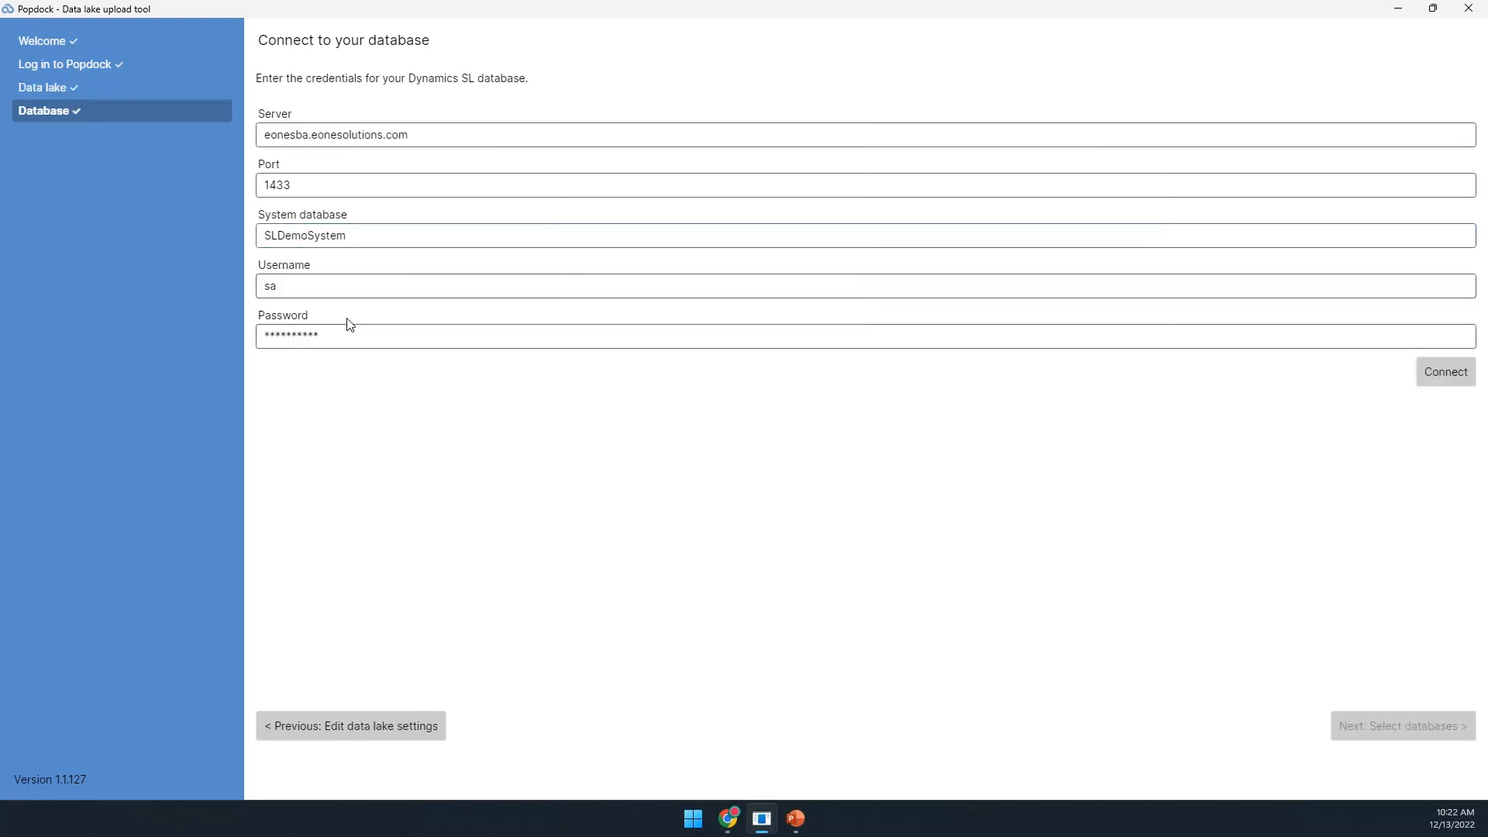
Step: Connect to the Dynamics SL database, keep SLDemoApp10, SLDemoApp60 and SLDemoSystem selected, and run the table copy
left_click(1446, 373)
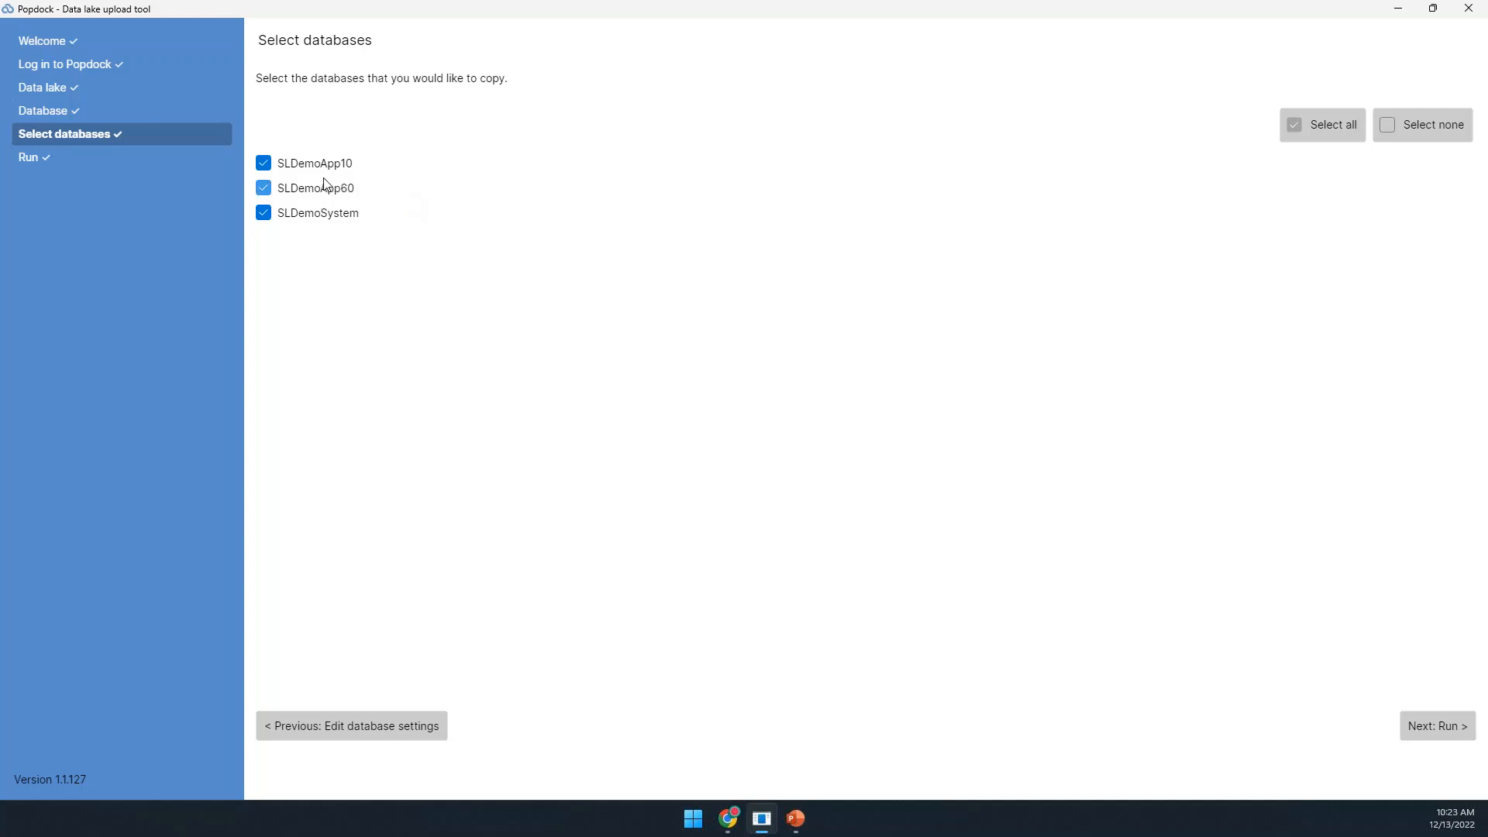
left_click(1434, 724)
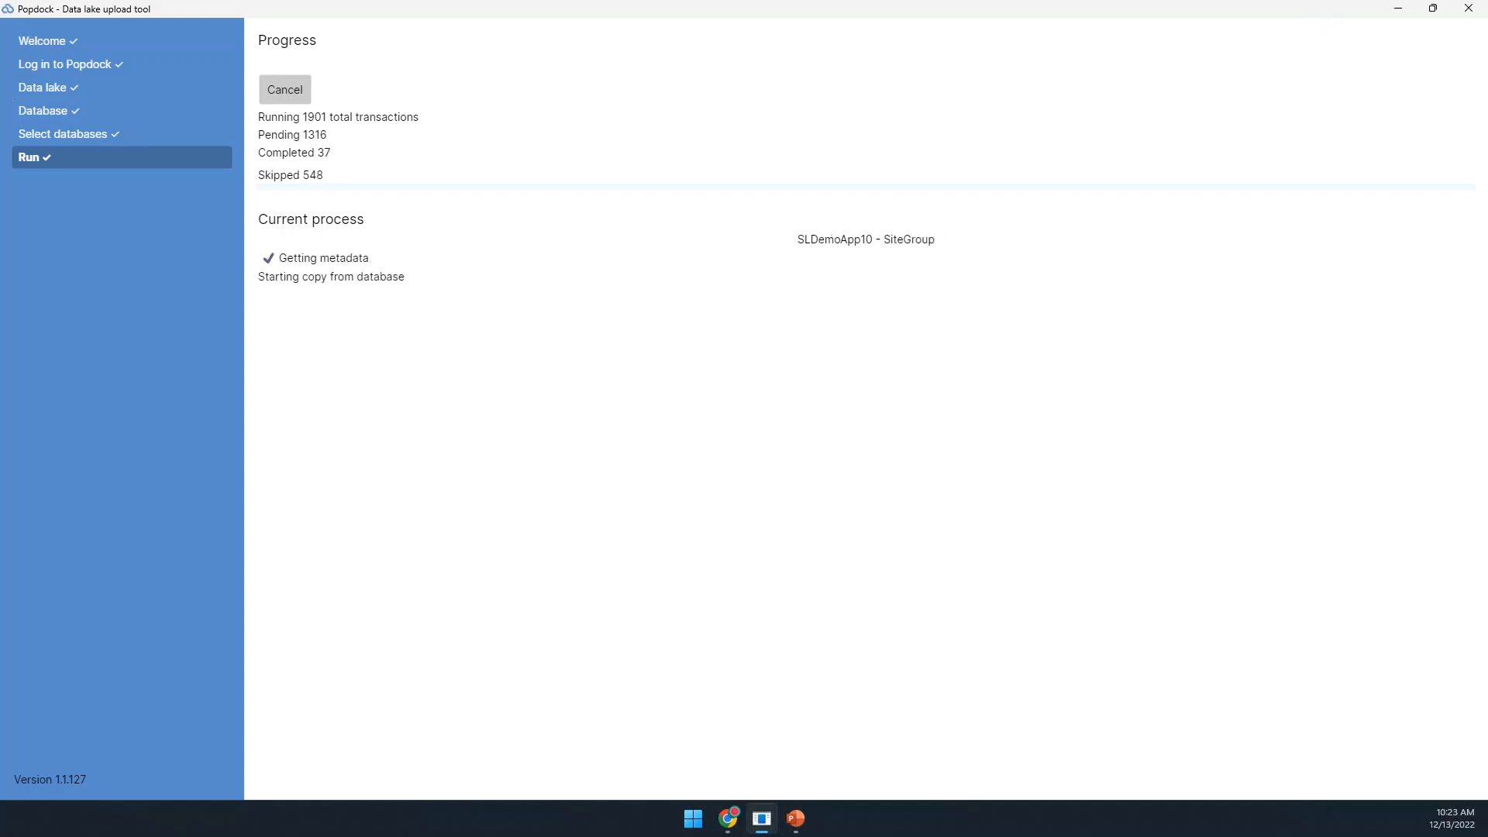
Step: Switch to Popdock in the browser and open the Azure Data Lake (adl-sl) connector for editing
left_click(1400, 10)
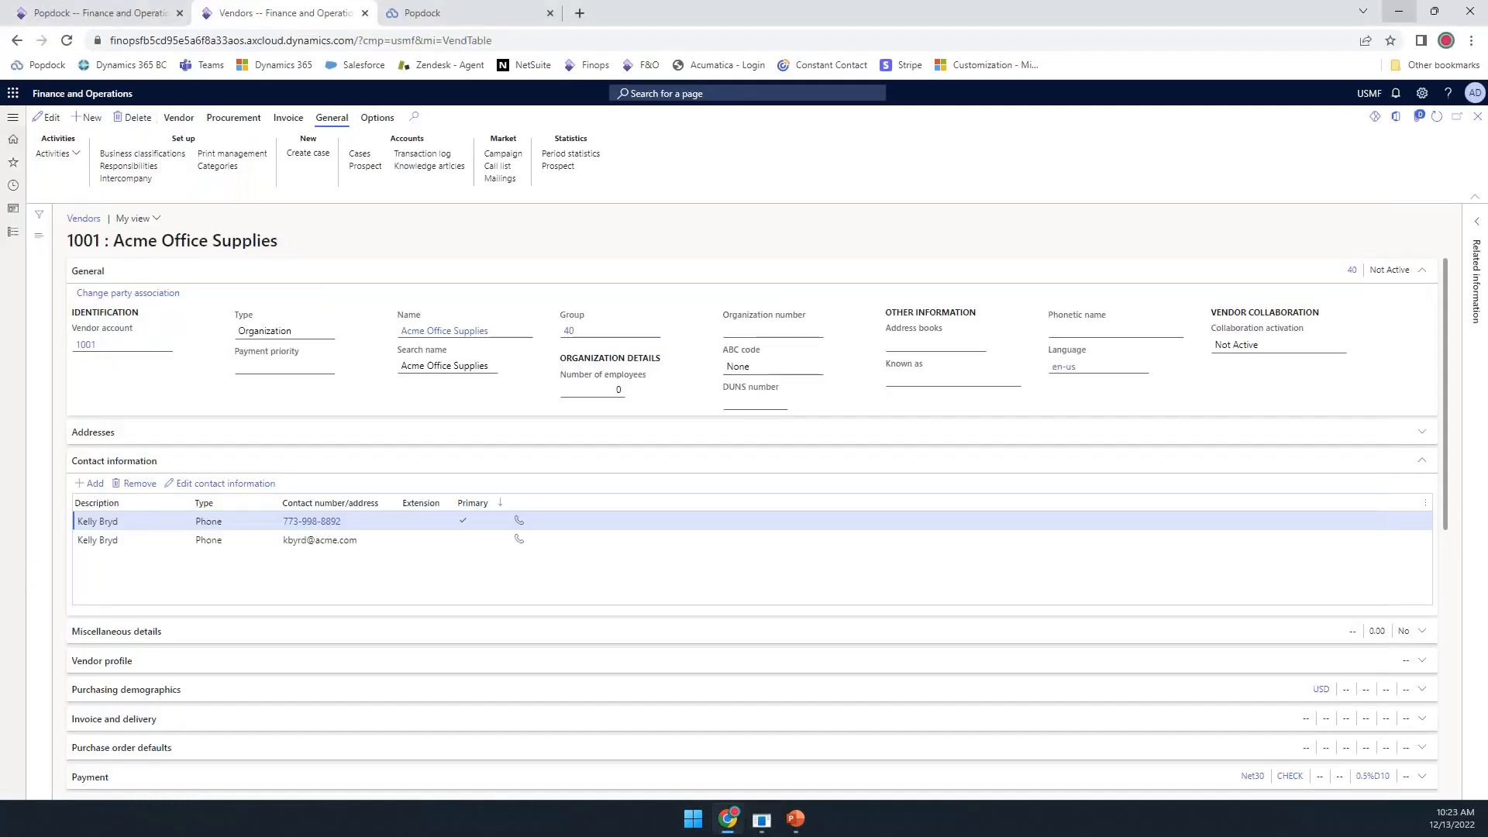
left_click(456, 18)
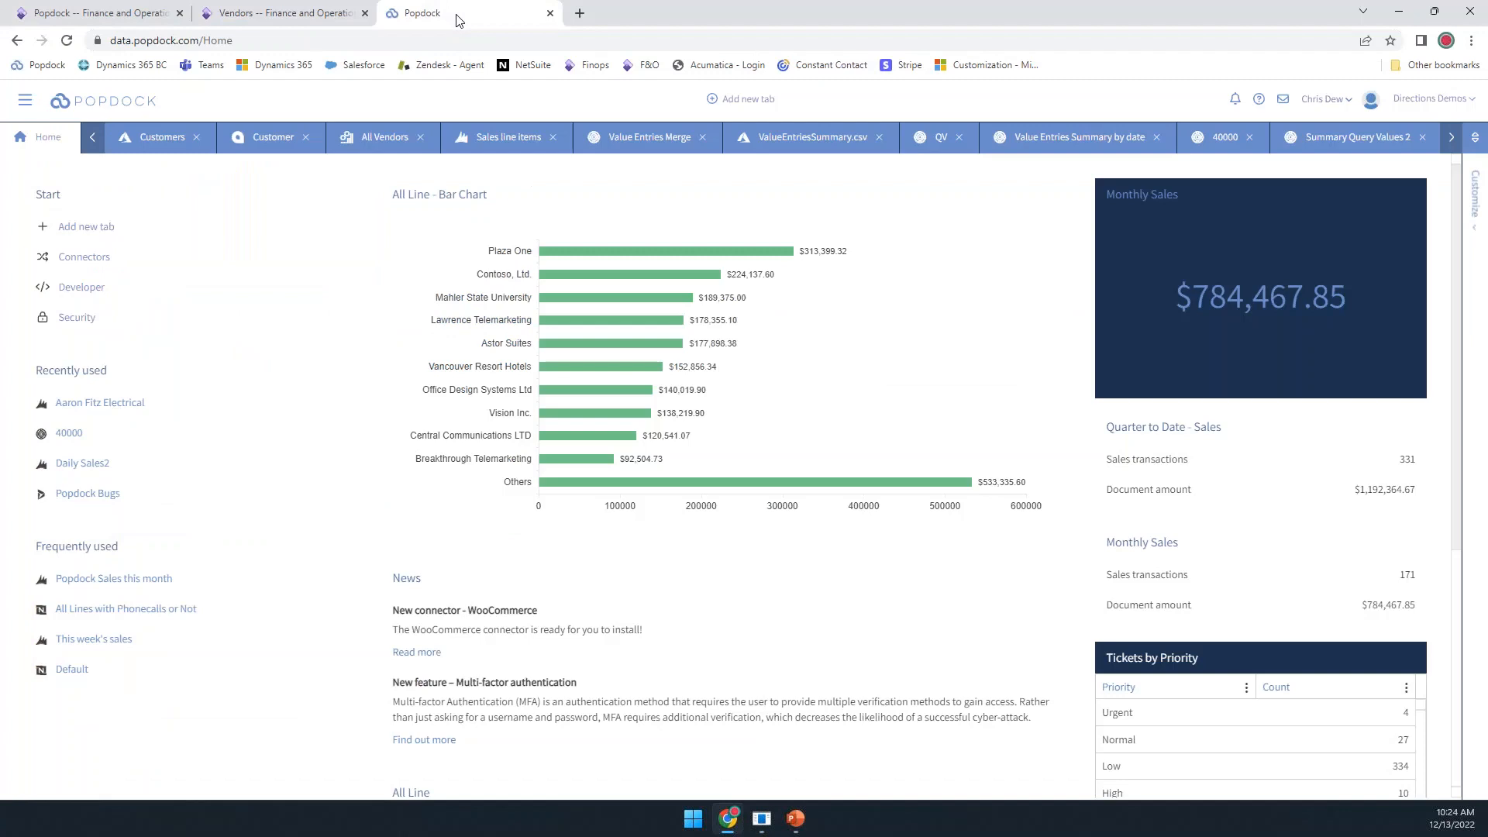
left_click(101, 257)
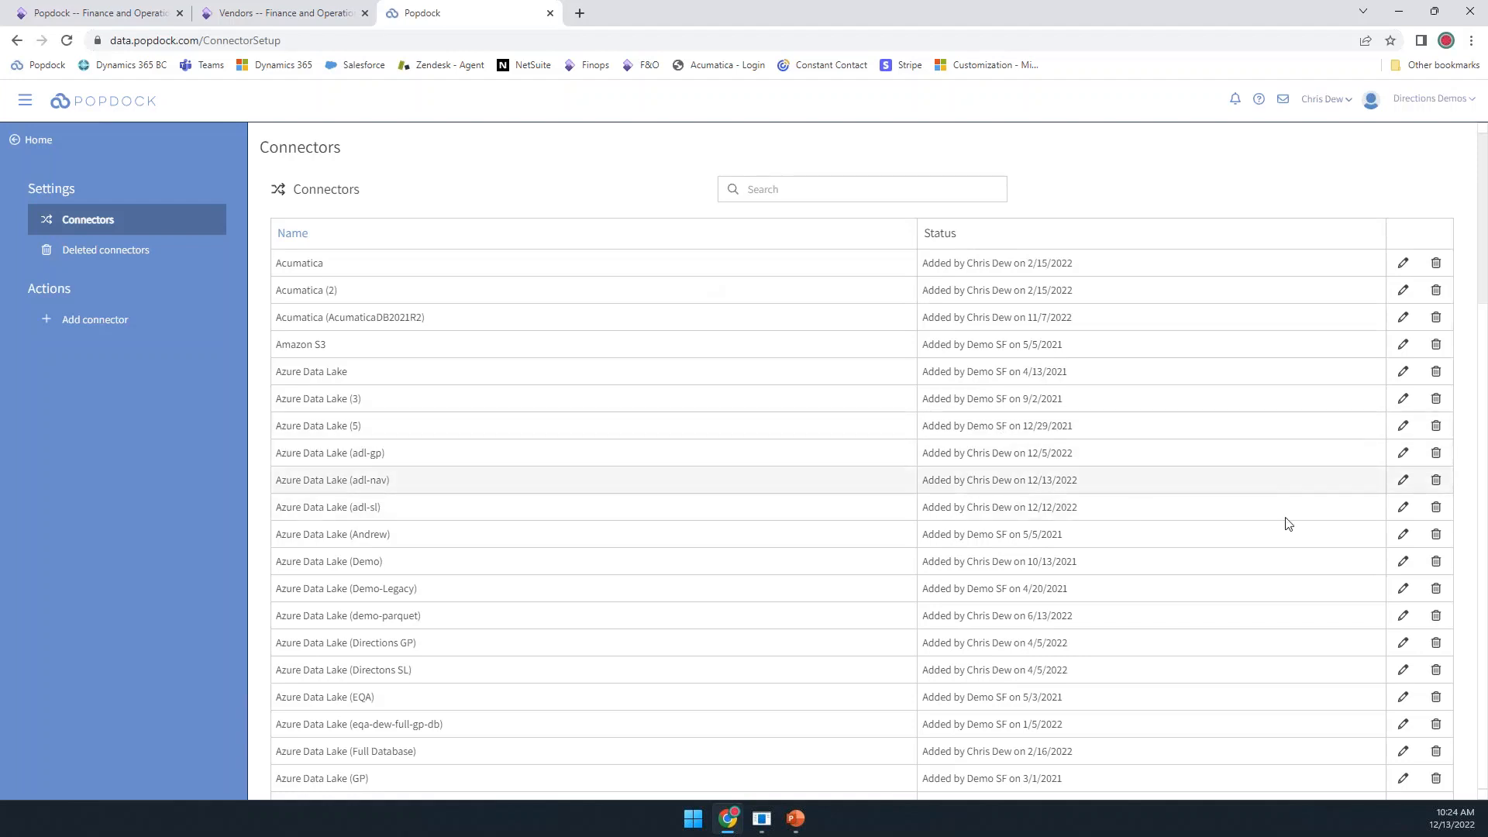
left_click(1404, 511)
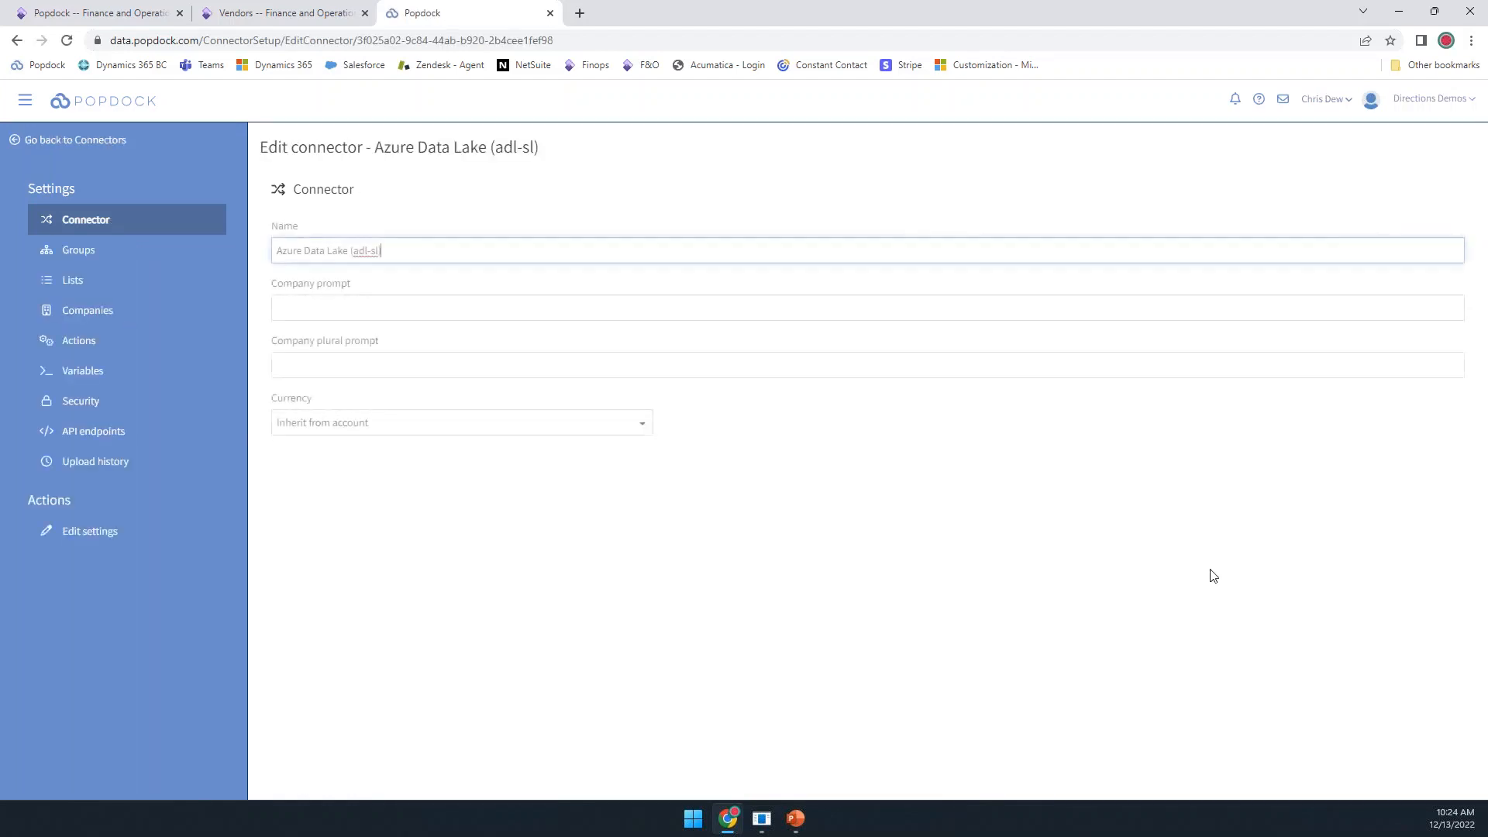
Step: Review the companies set up on the adl-sl connector and look through its lists
left_click(103, 316)
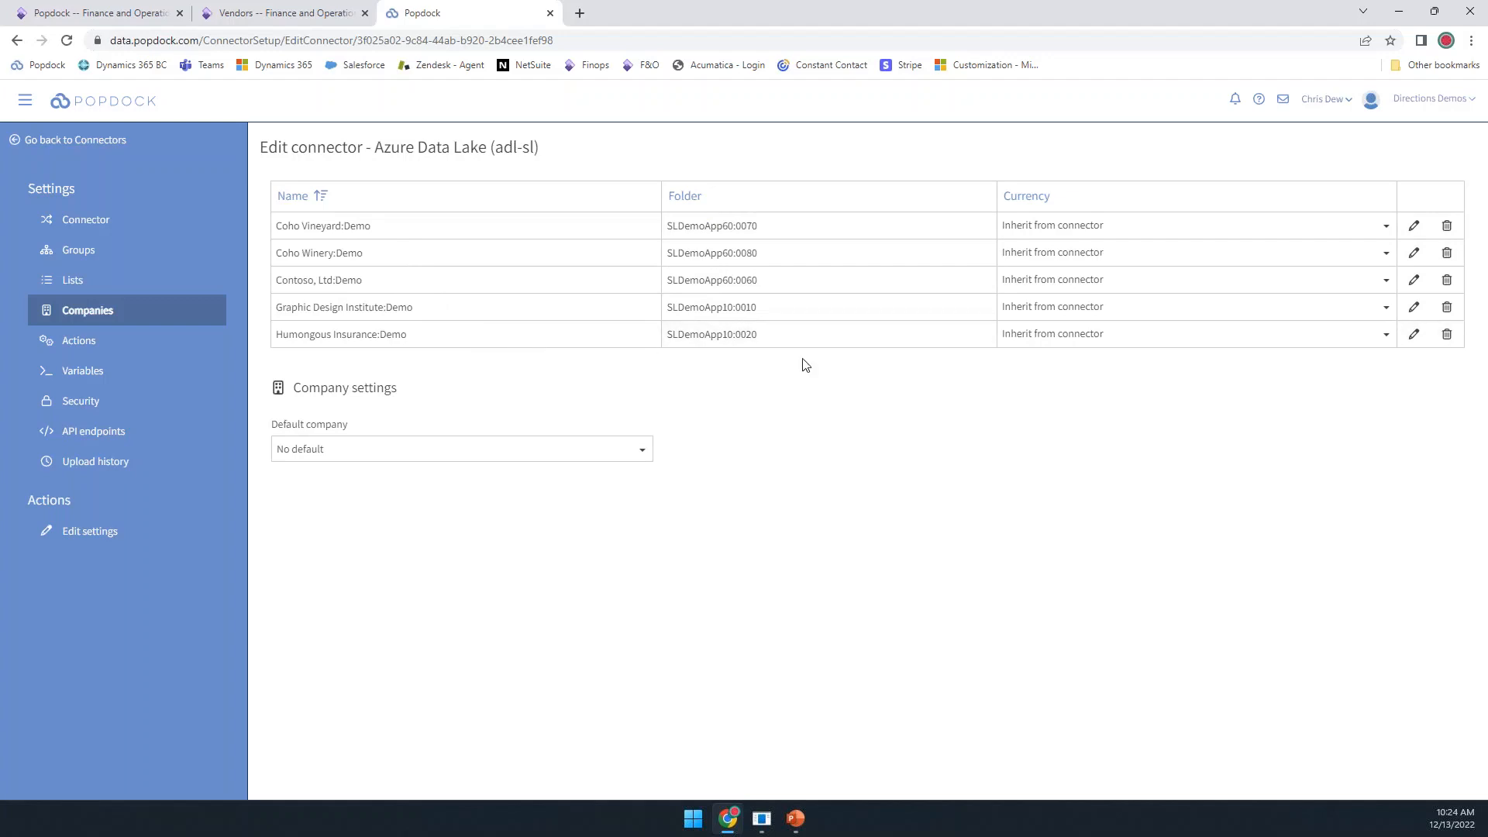
left_click(72, 285)
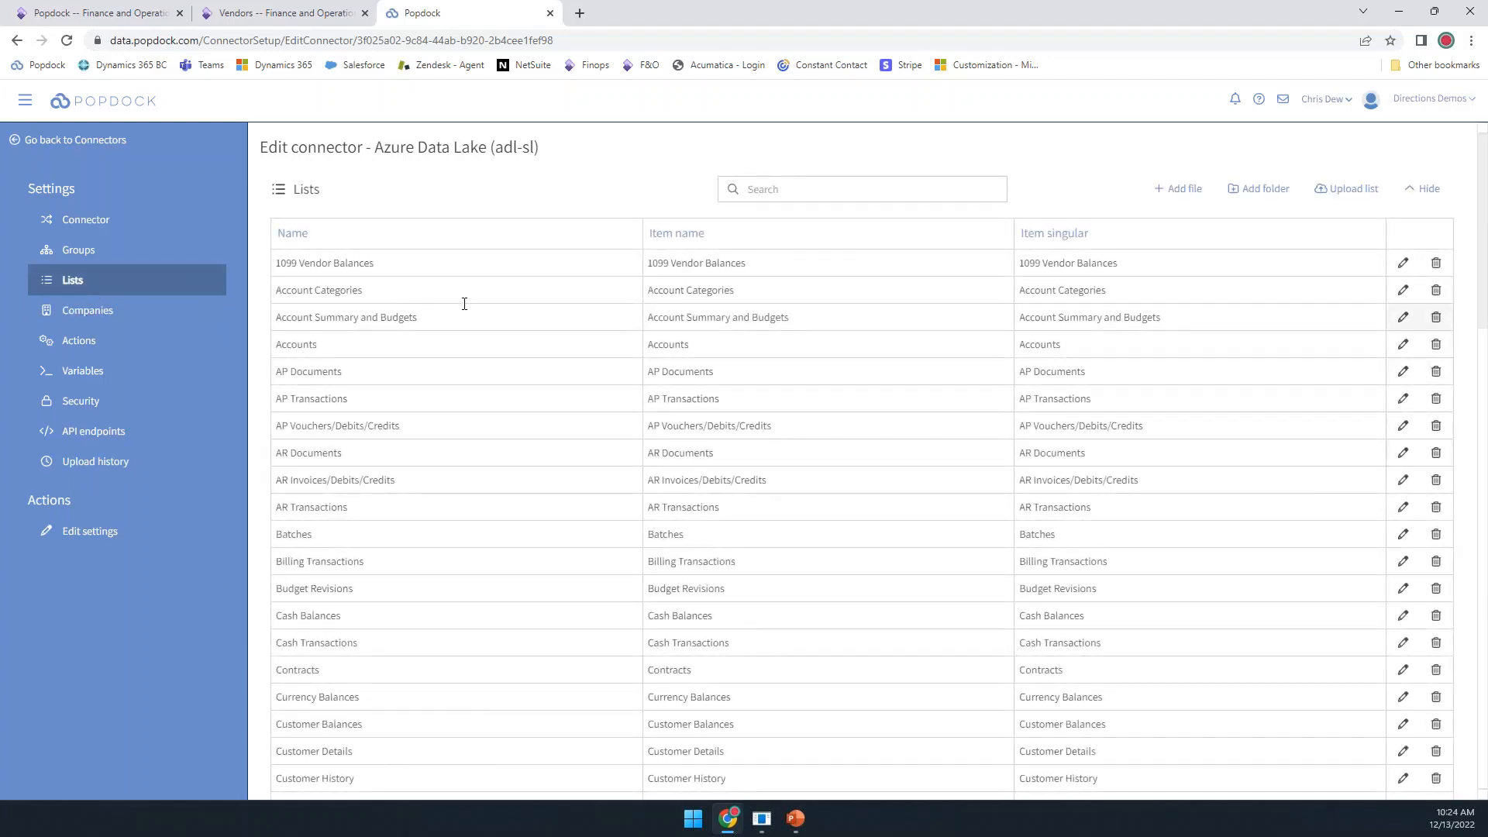
scroll(464, 360, "down", 7)
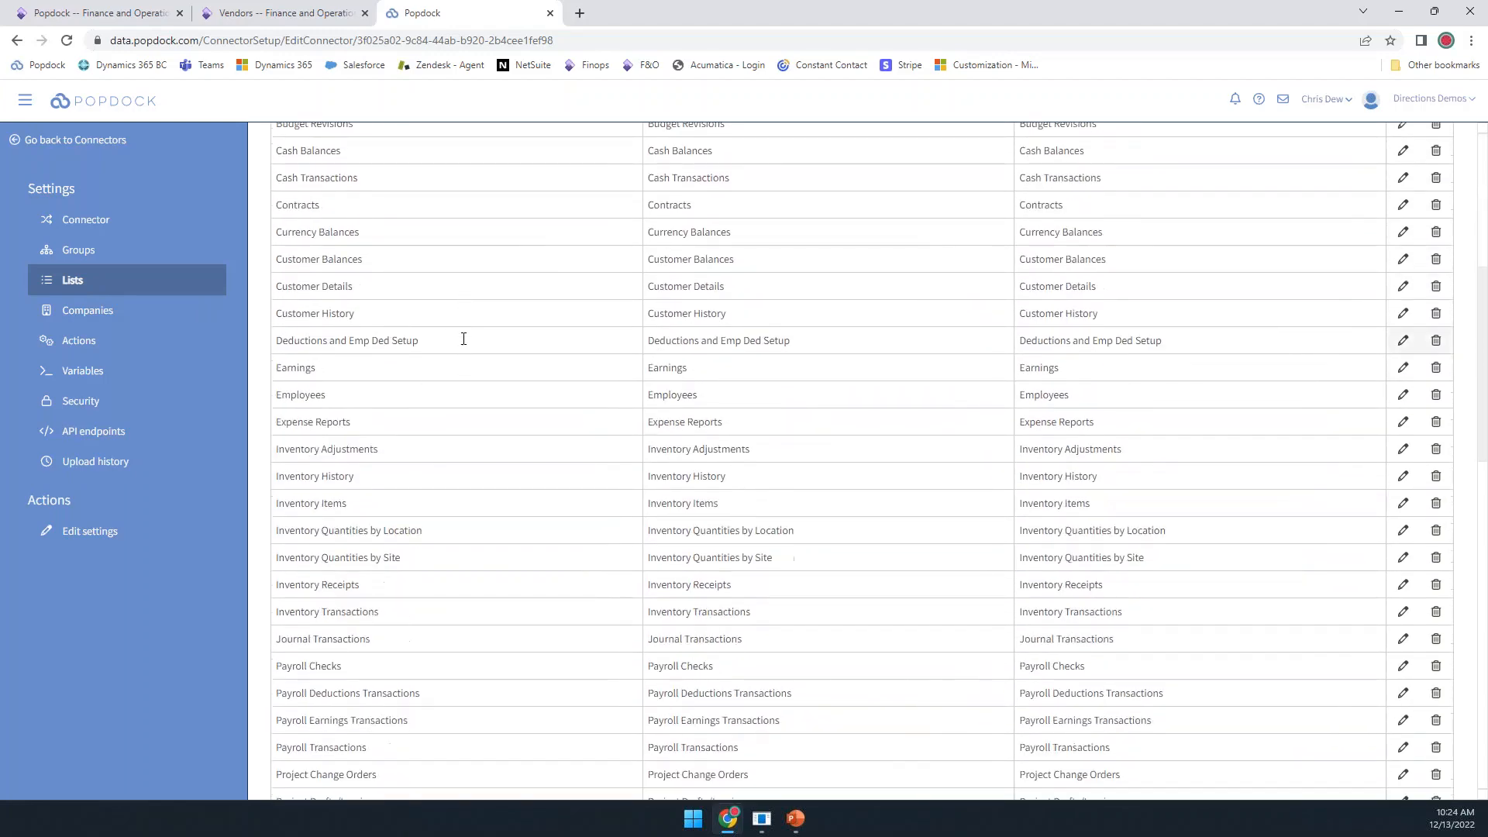
scroll(463, 341, "down", 10)
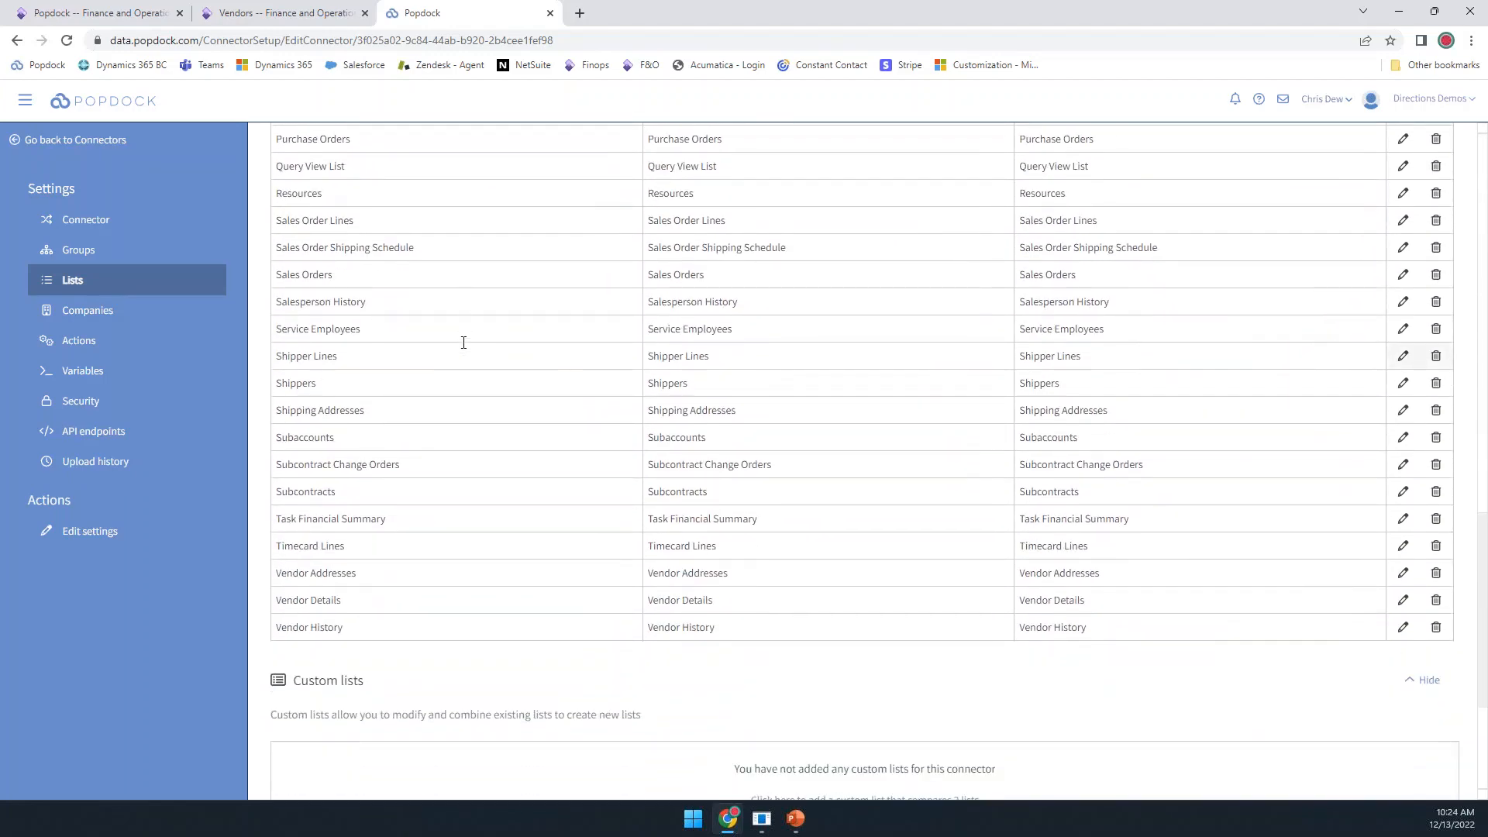
scroll(463, 343, "up", 12)
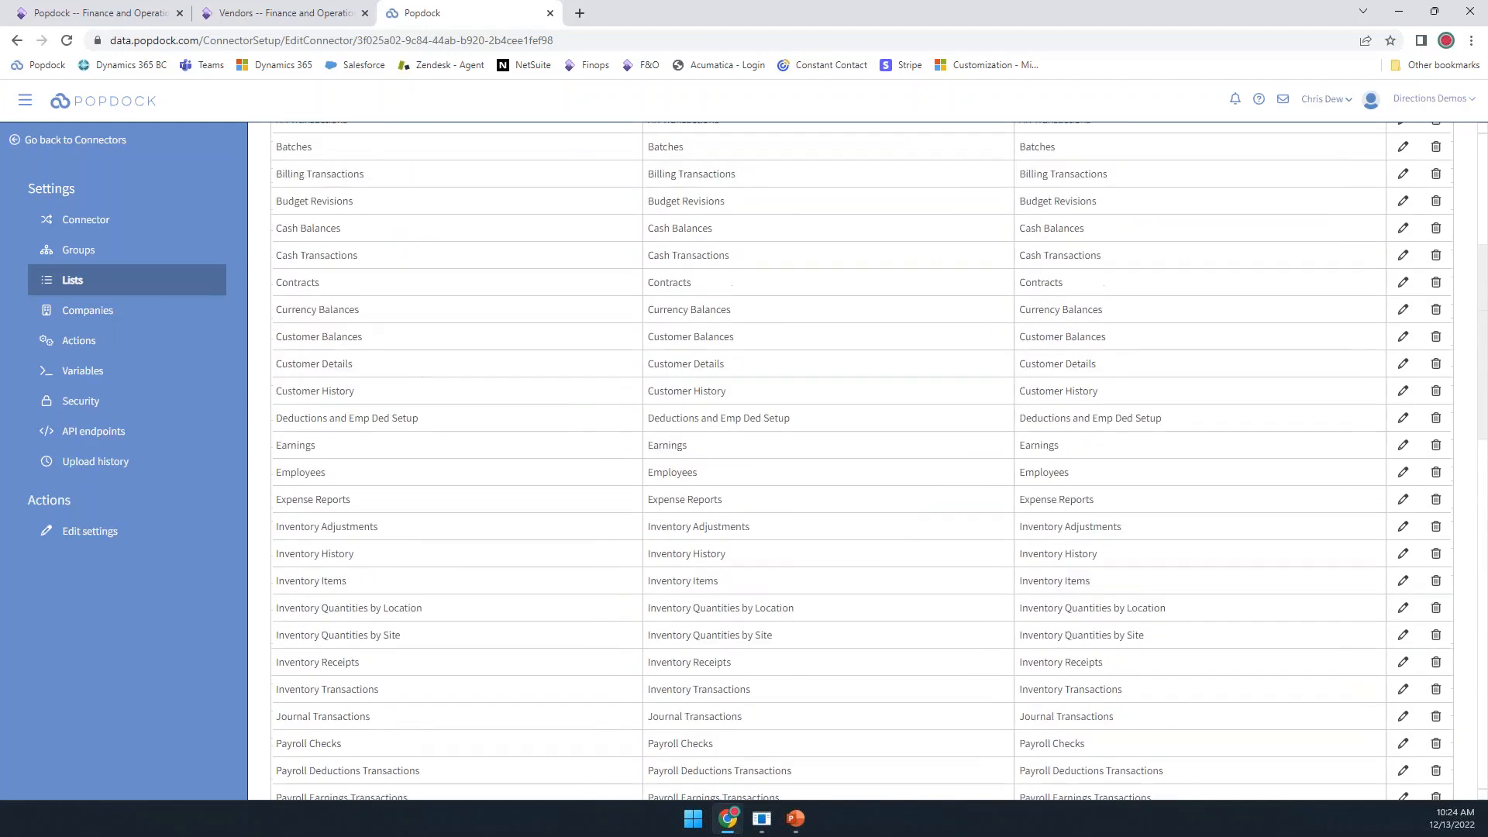
scroll(464, 342, "up", 5)
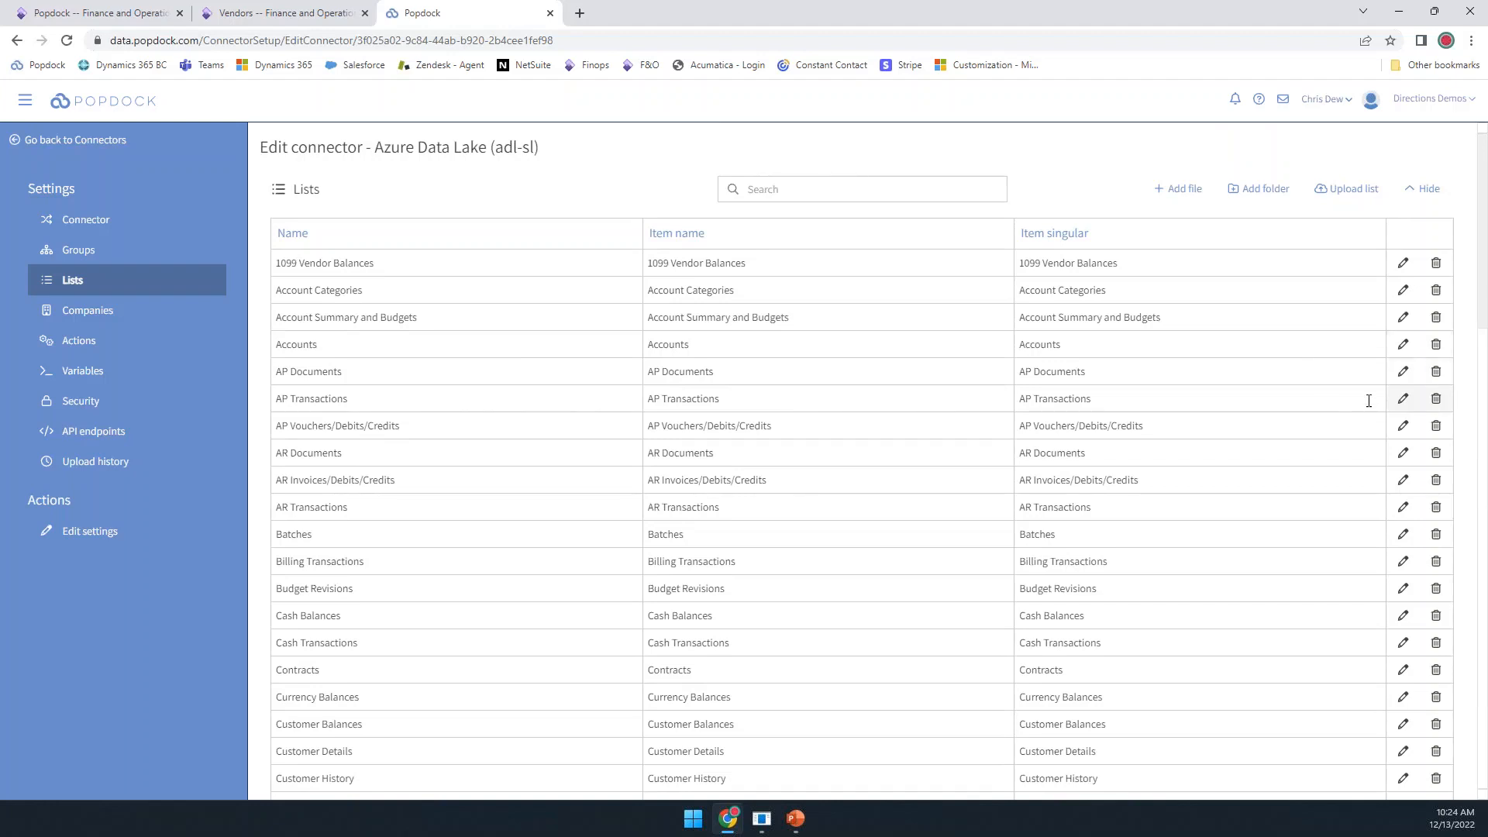
Step: Open the Customer Details list of the connector for editing
scroll(1347, 487, "down", 1)
scroll(1347, 486, "down", 3)
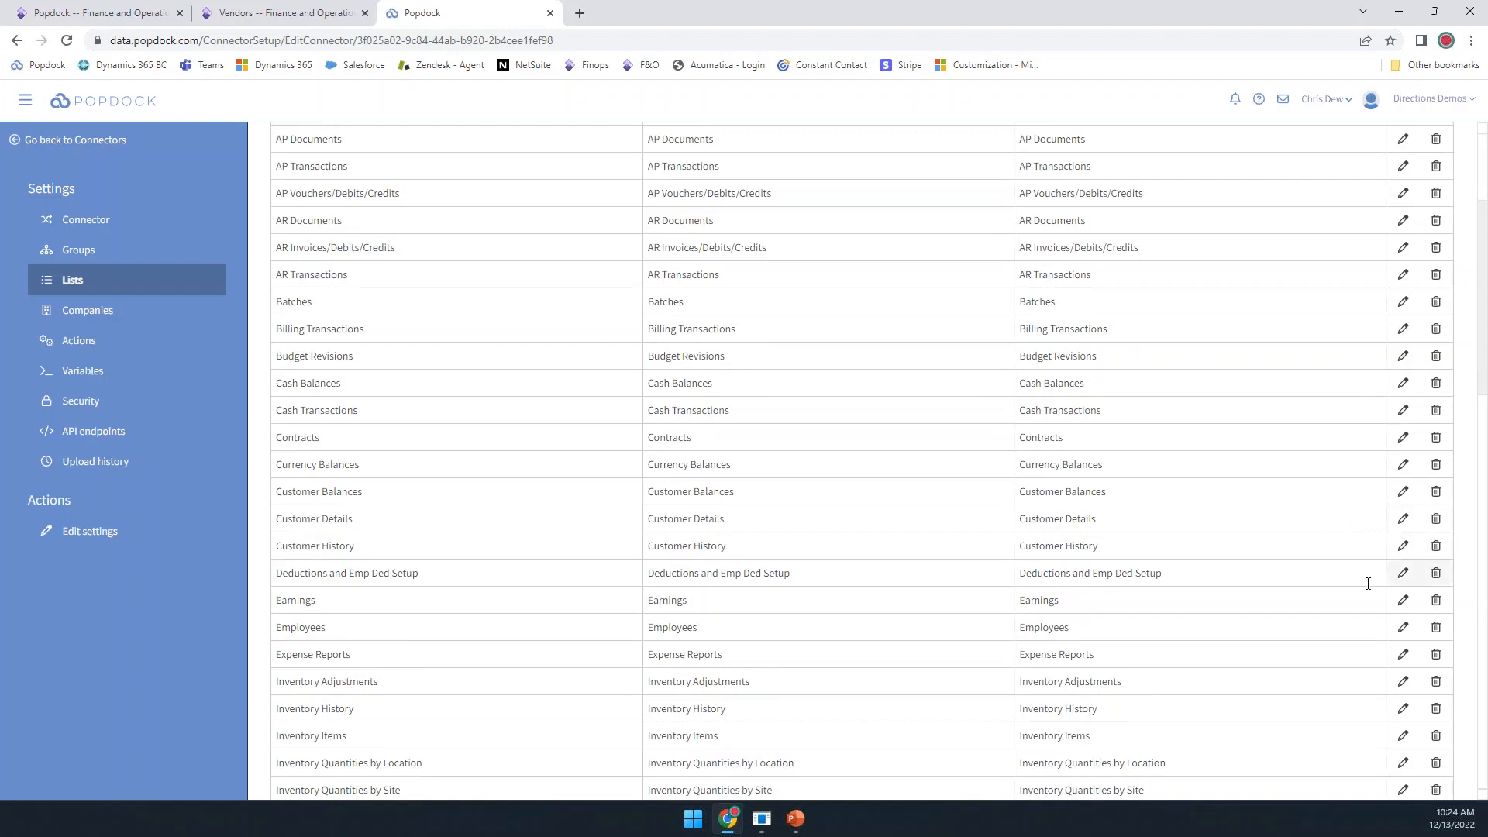
left_click(1404, 518)
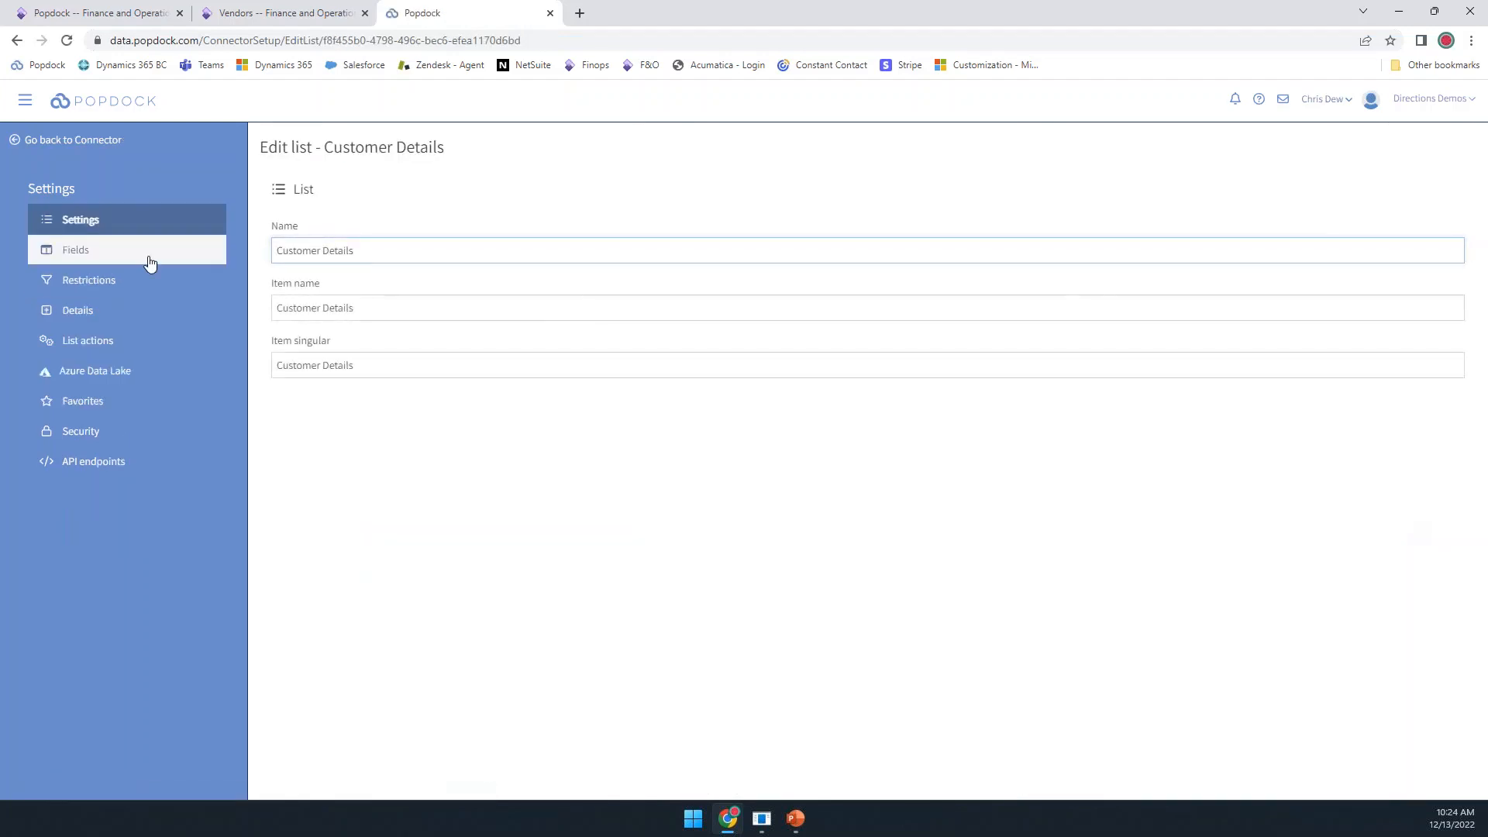
Step: Examine the Customer Details fields with their field types, and view the summary methods available for Credit limit
left_click(147, 259)
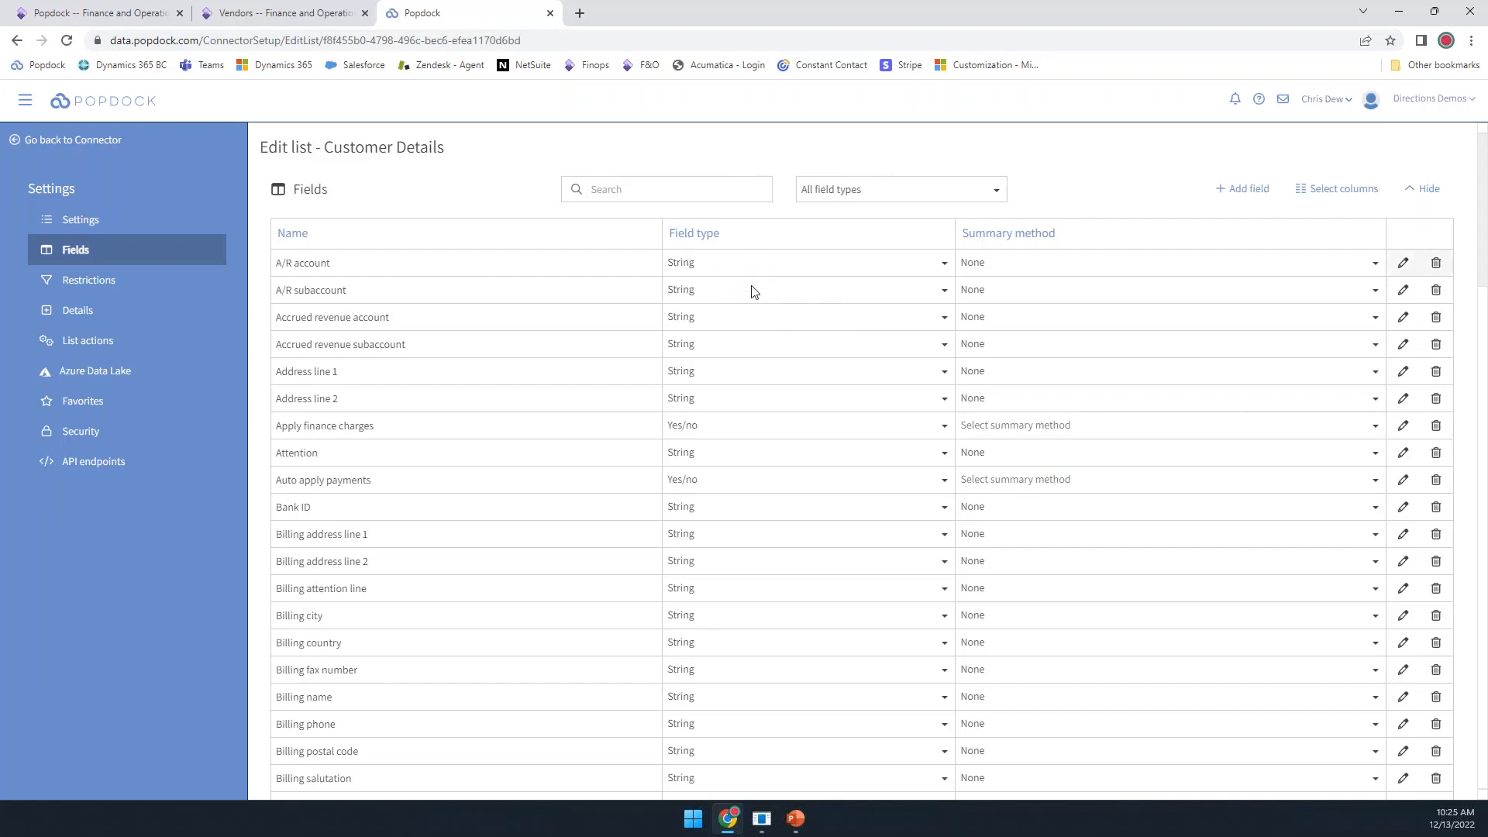
scroll(751, 291, "down", 6)
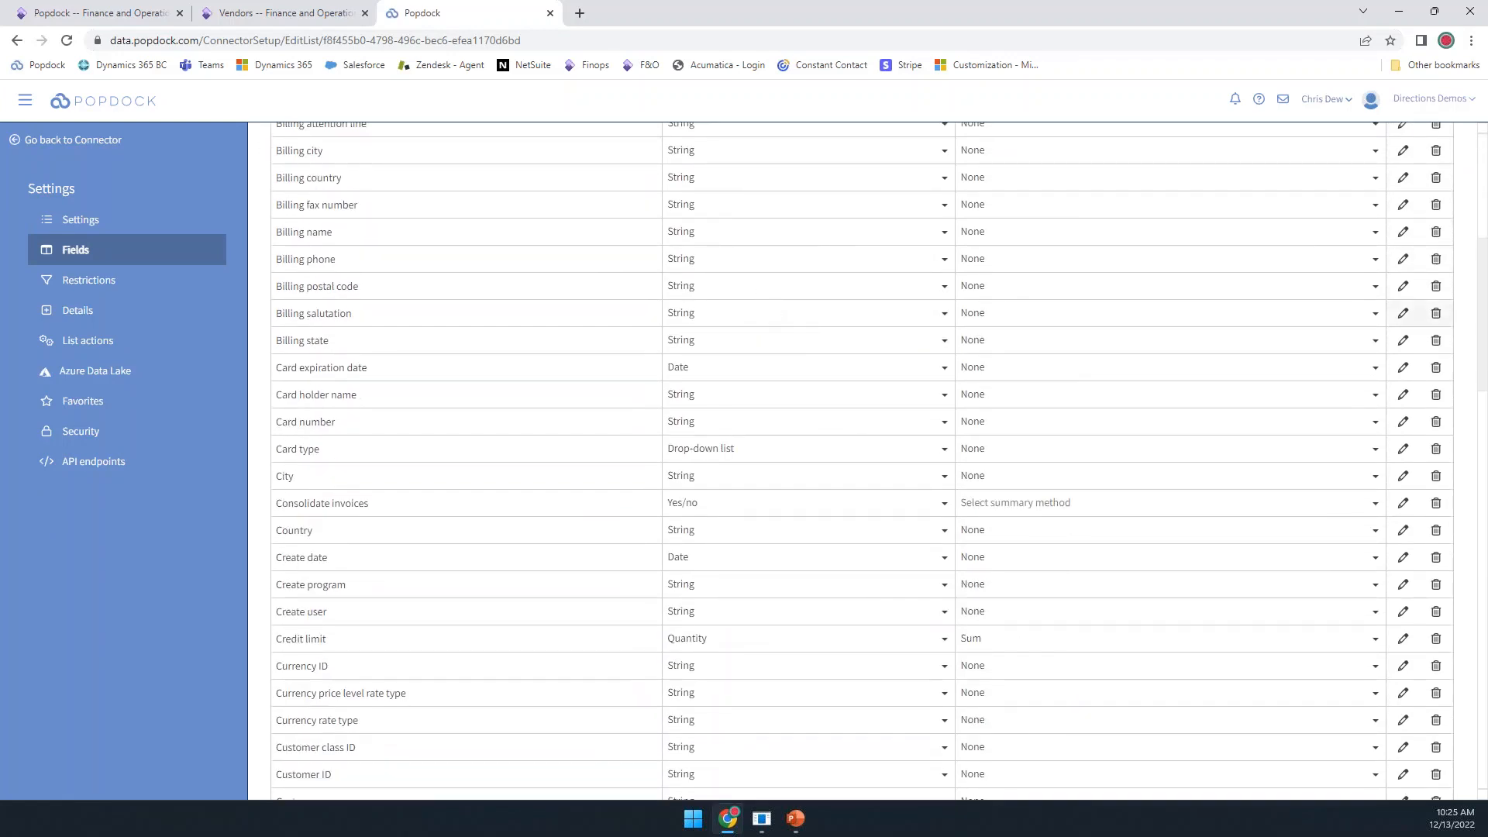
scroll(759, 325, "down", 2)
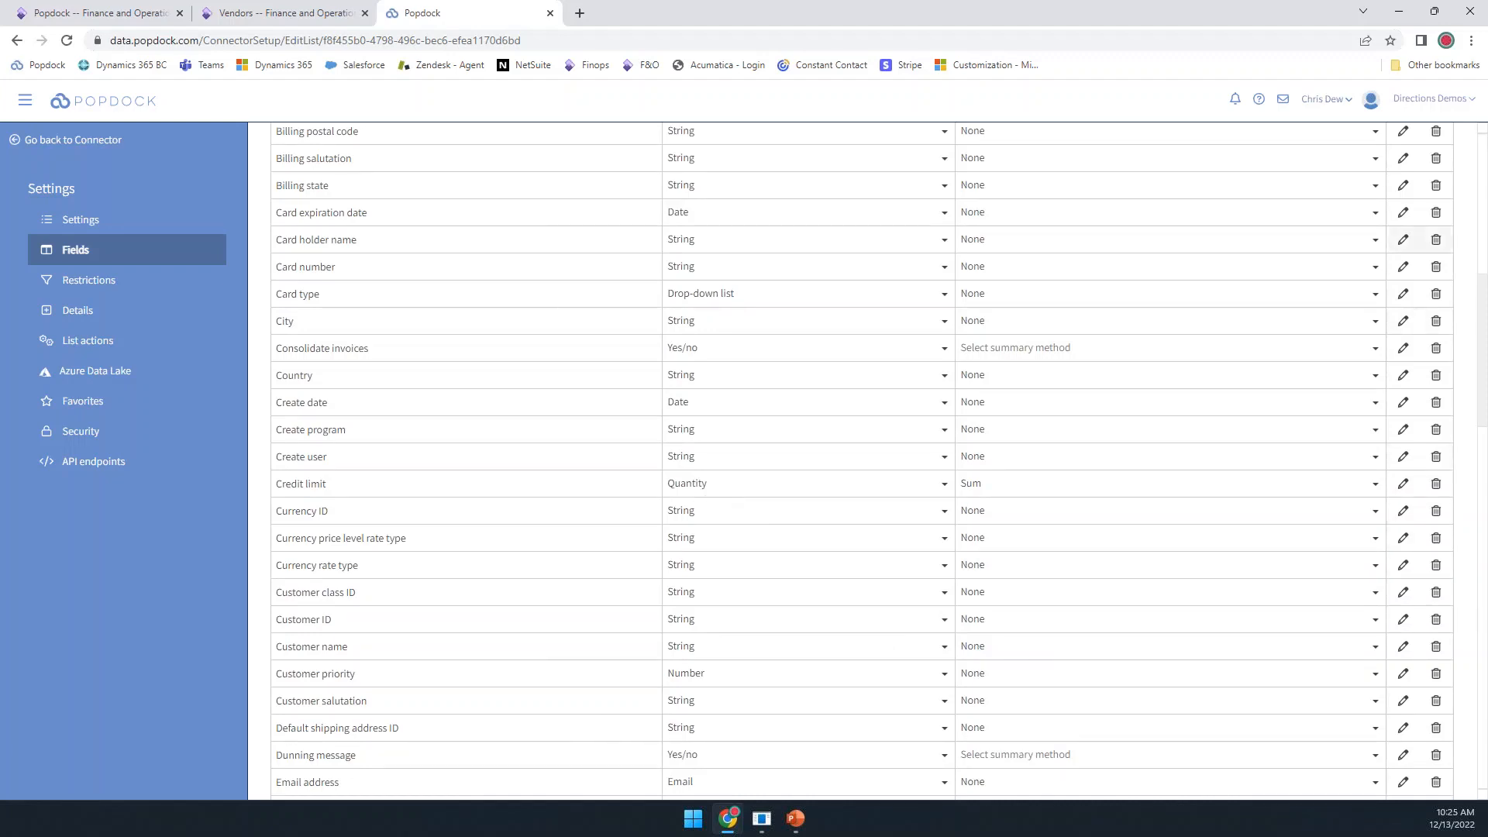
scroll(820, 588, "down", 3)
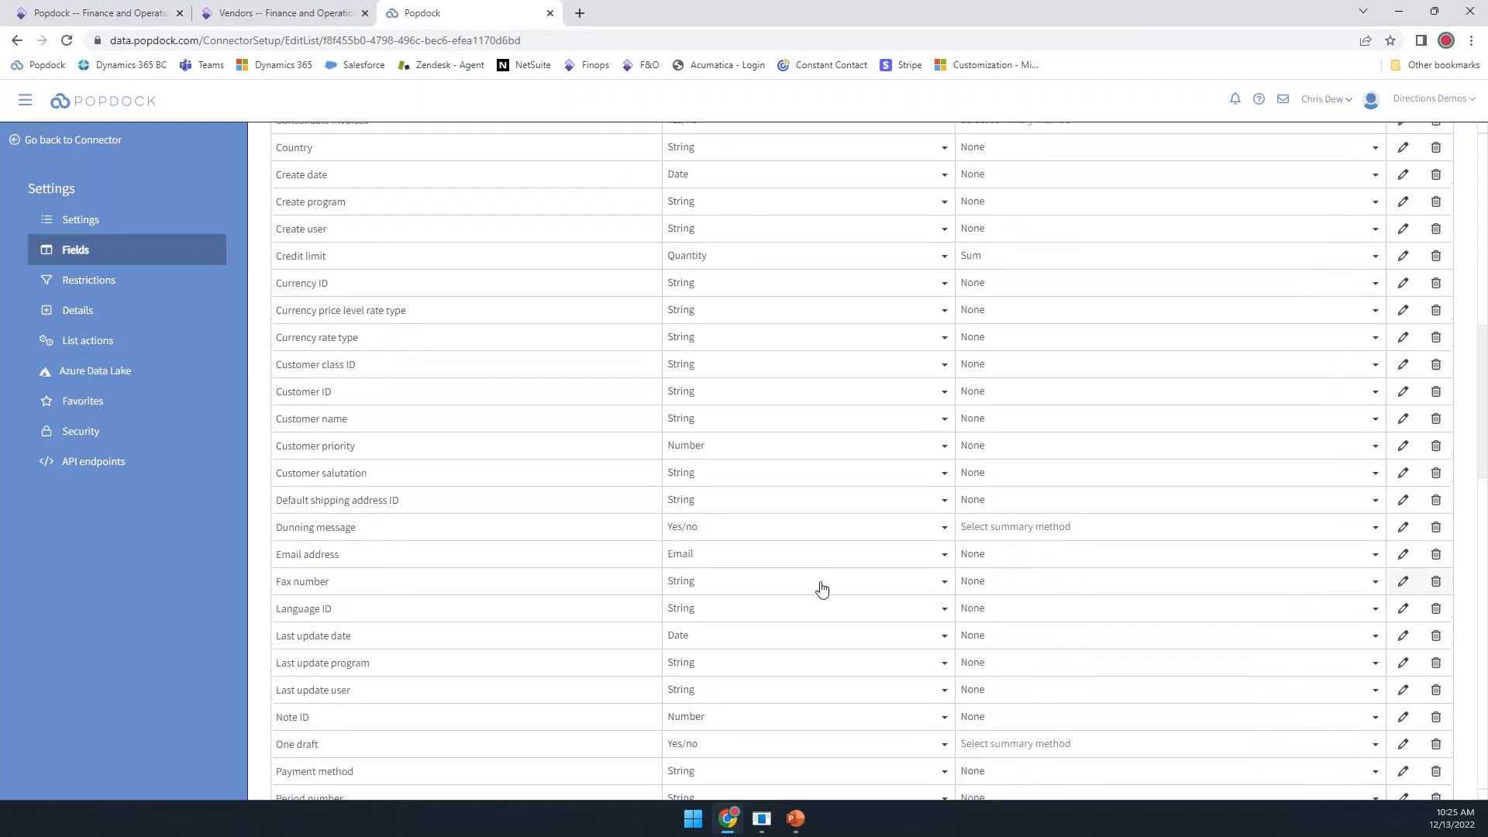
scroll(820, 587, "up", 2)
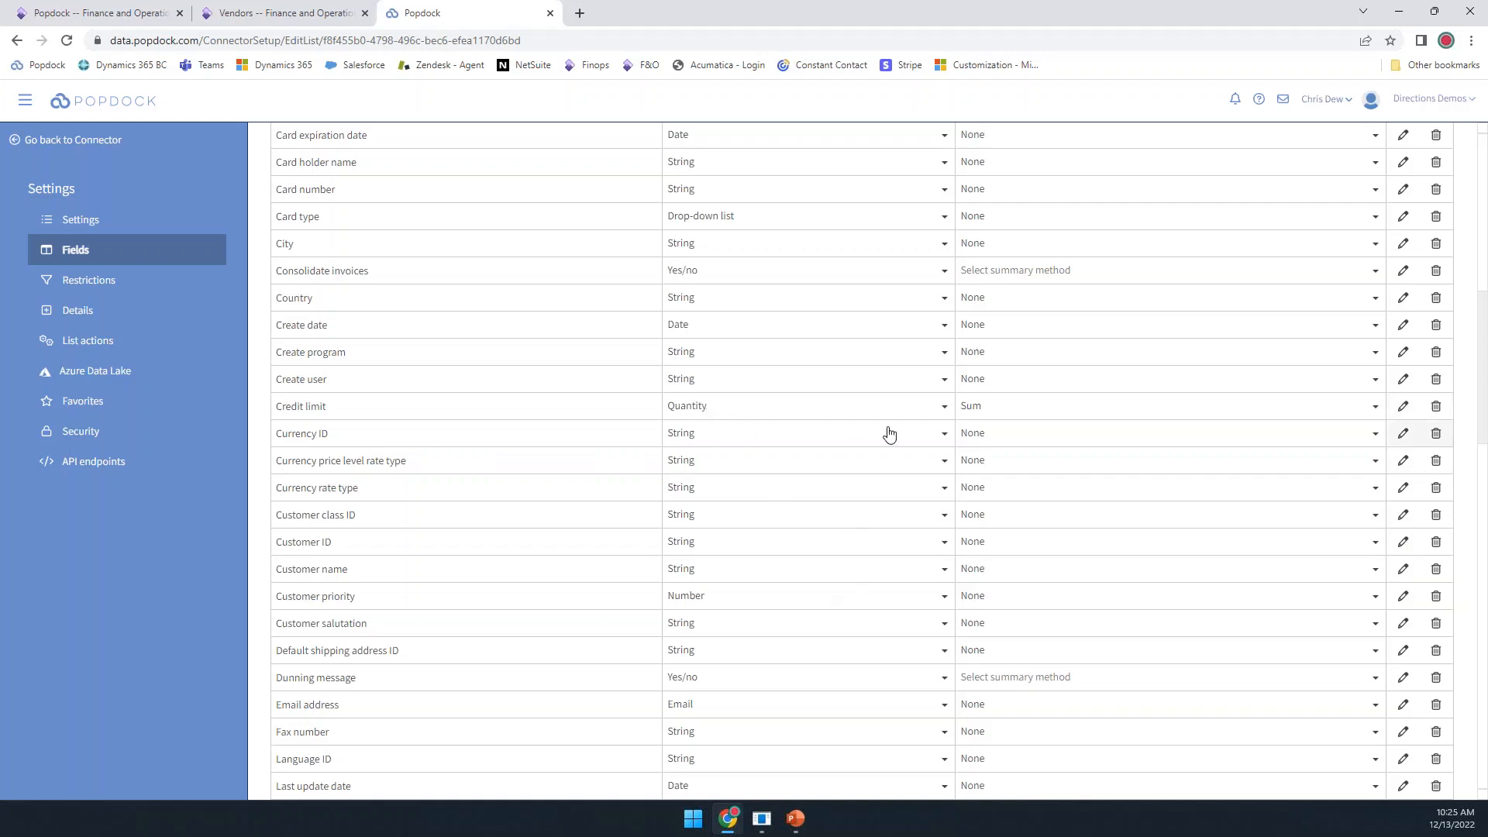
left_click(984, 416)
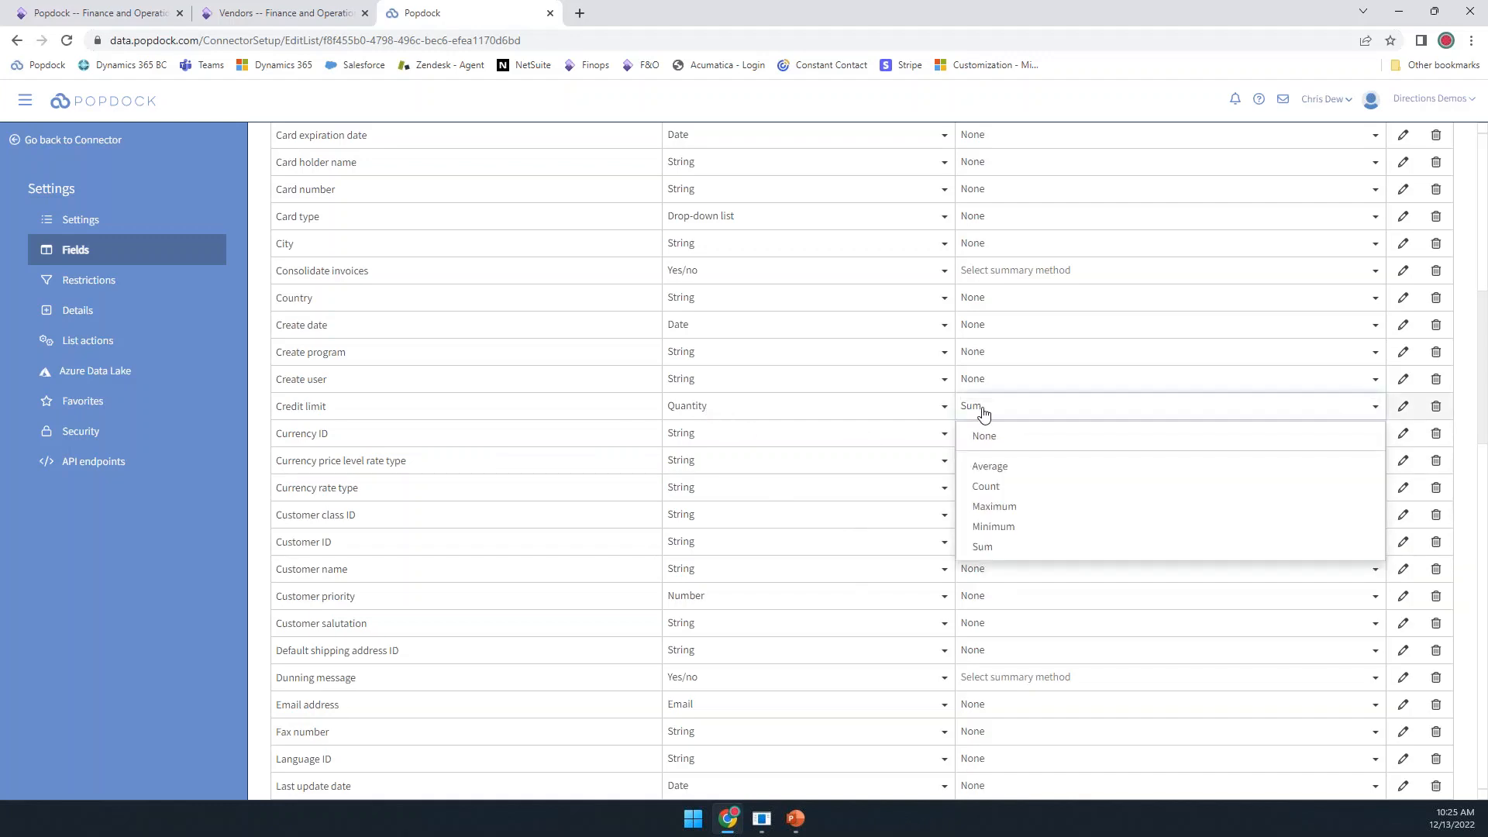
left_click(983, 414)
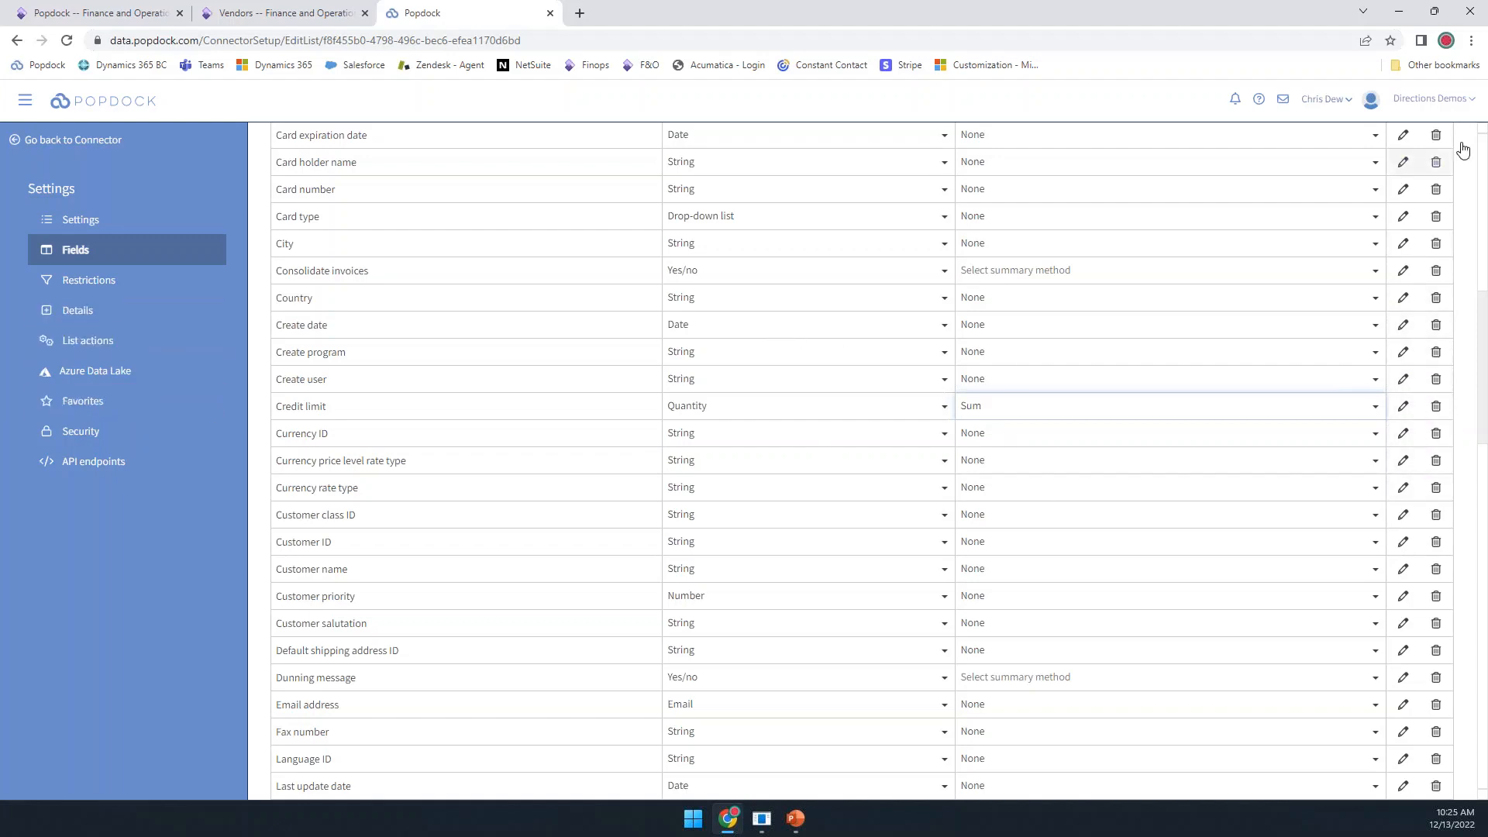
scroll(1462, 148, "up", 10)
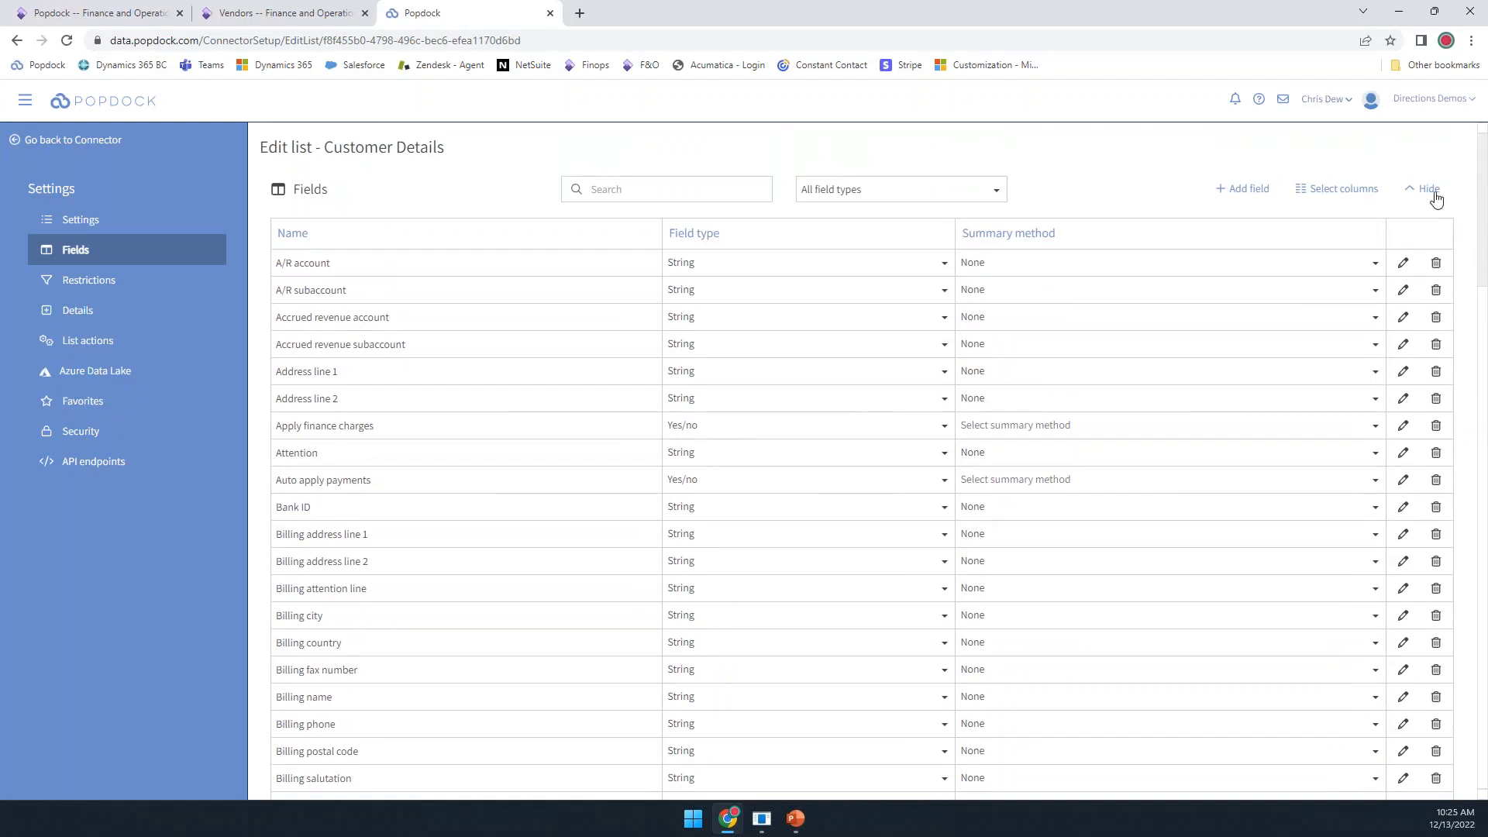
Step: Collapse the field list and inspect the default fields and calculated fields of Customer Details
left_click(1430, 192)
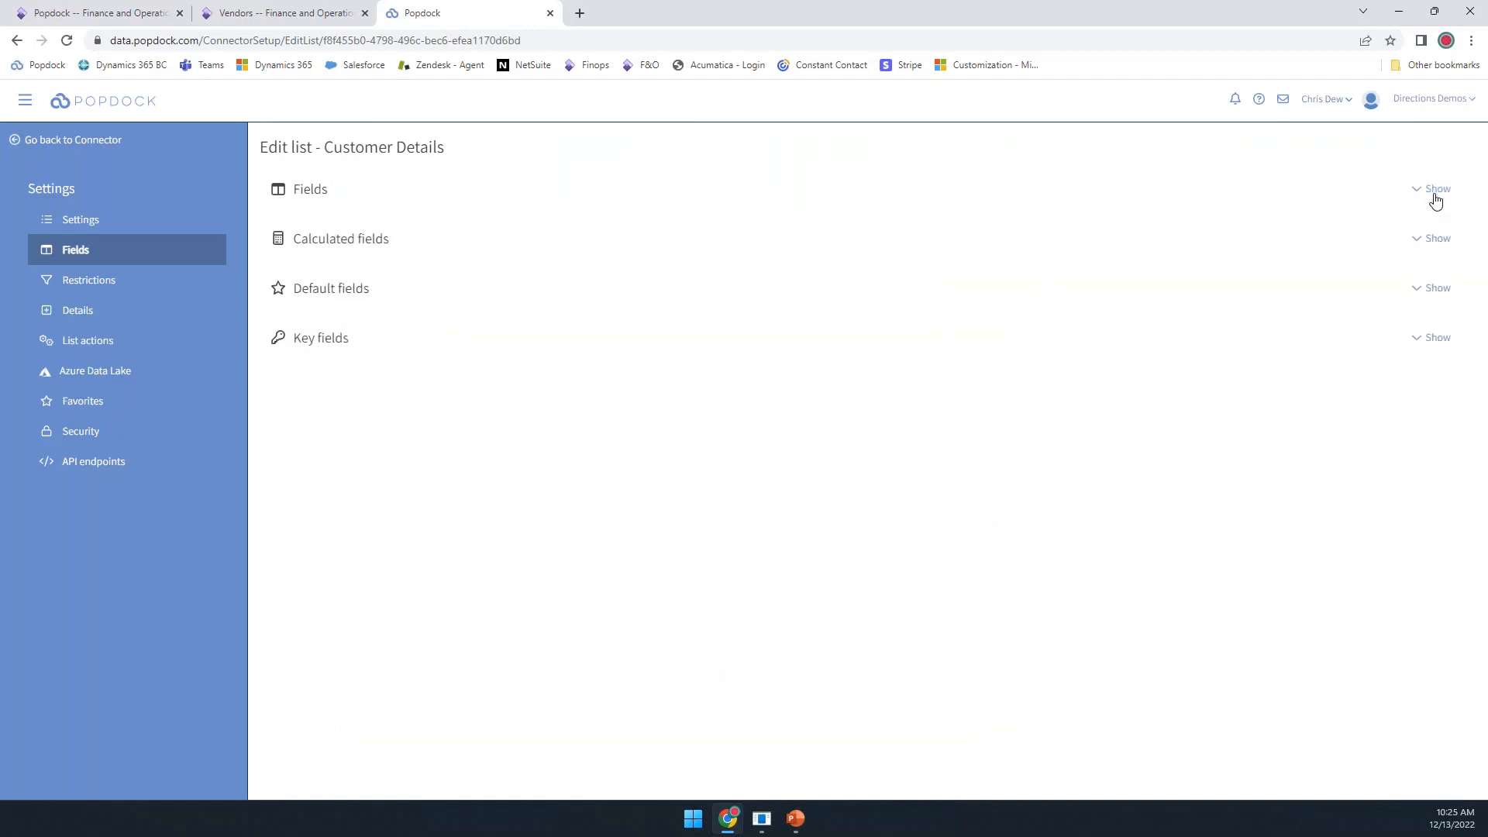
left_click(1438, 290)
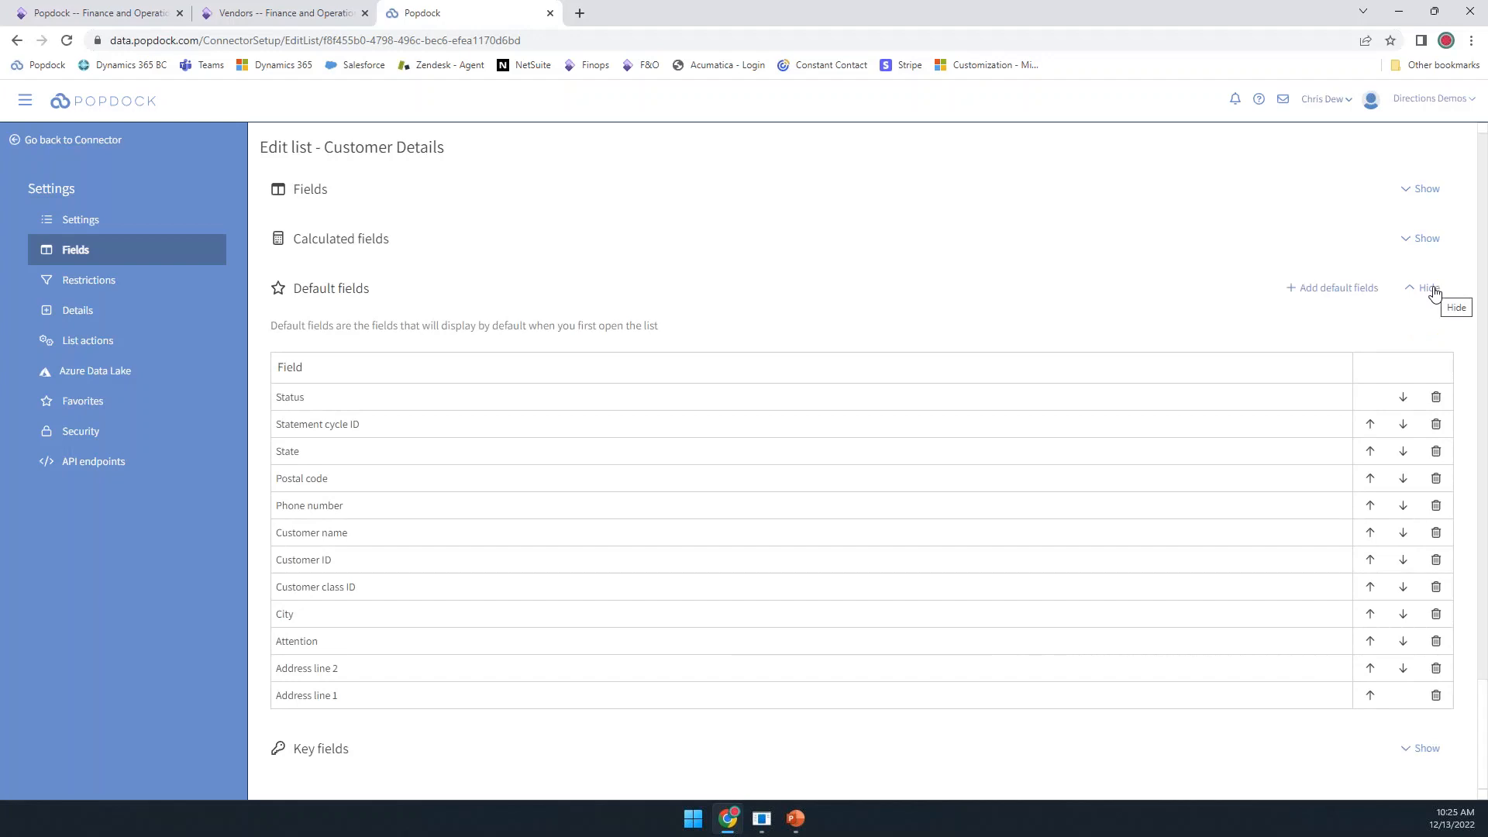
left_click(1433, 290)
left_click(1437, 240)
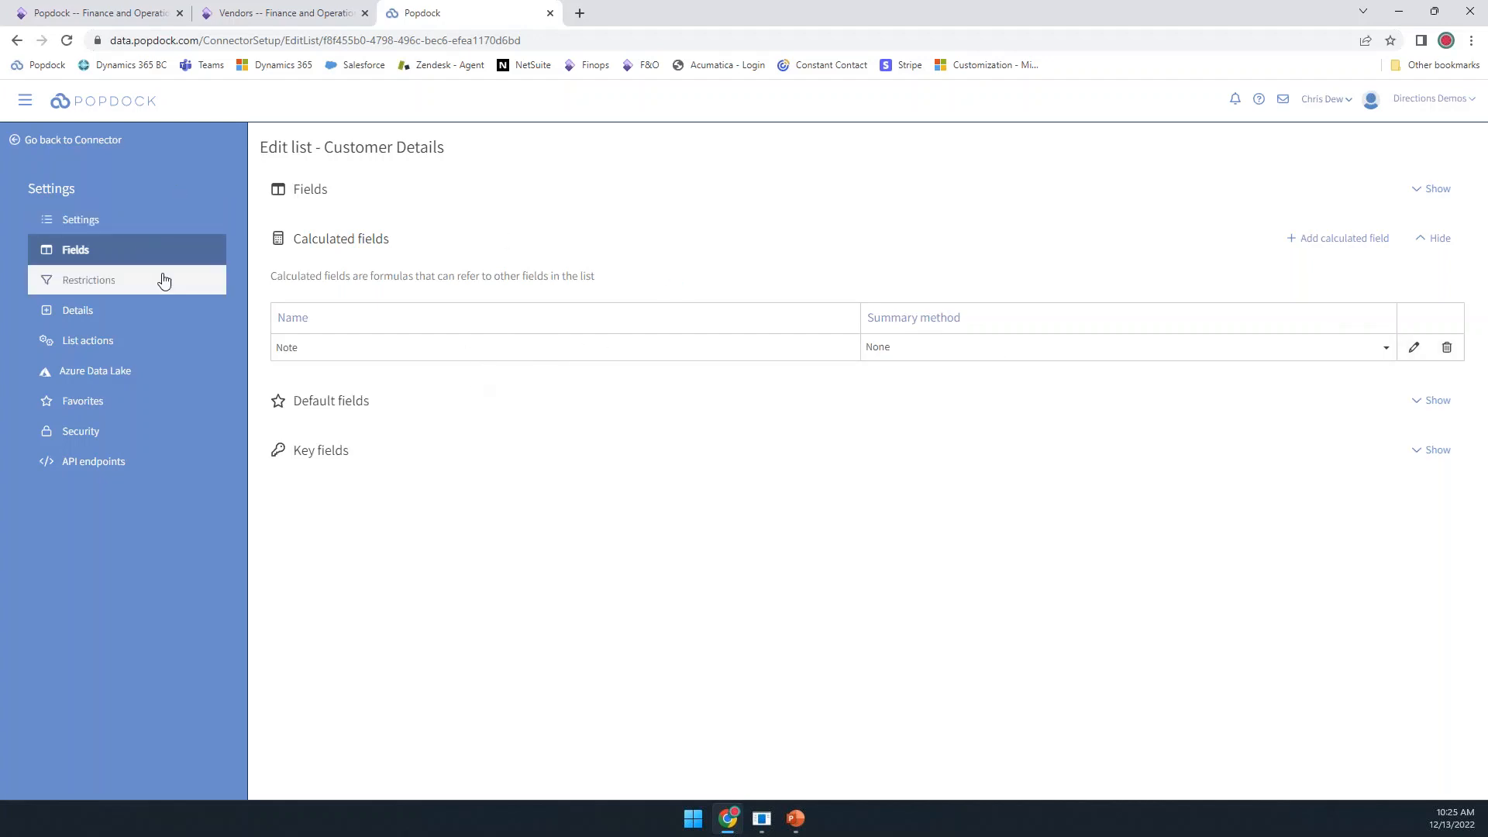
Step: Add a new detail named AR Transactions to the Customer Details list
left_click(101, 317)
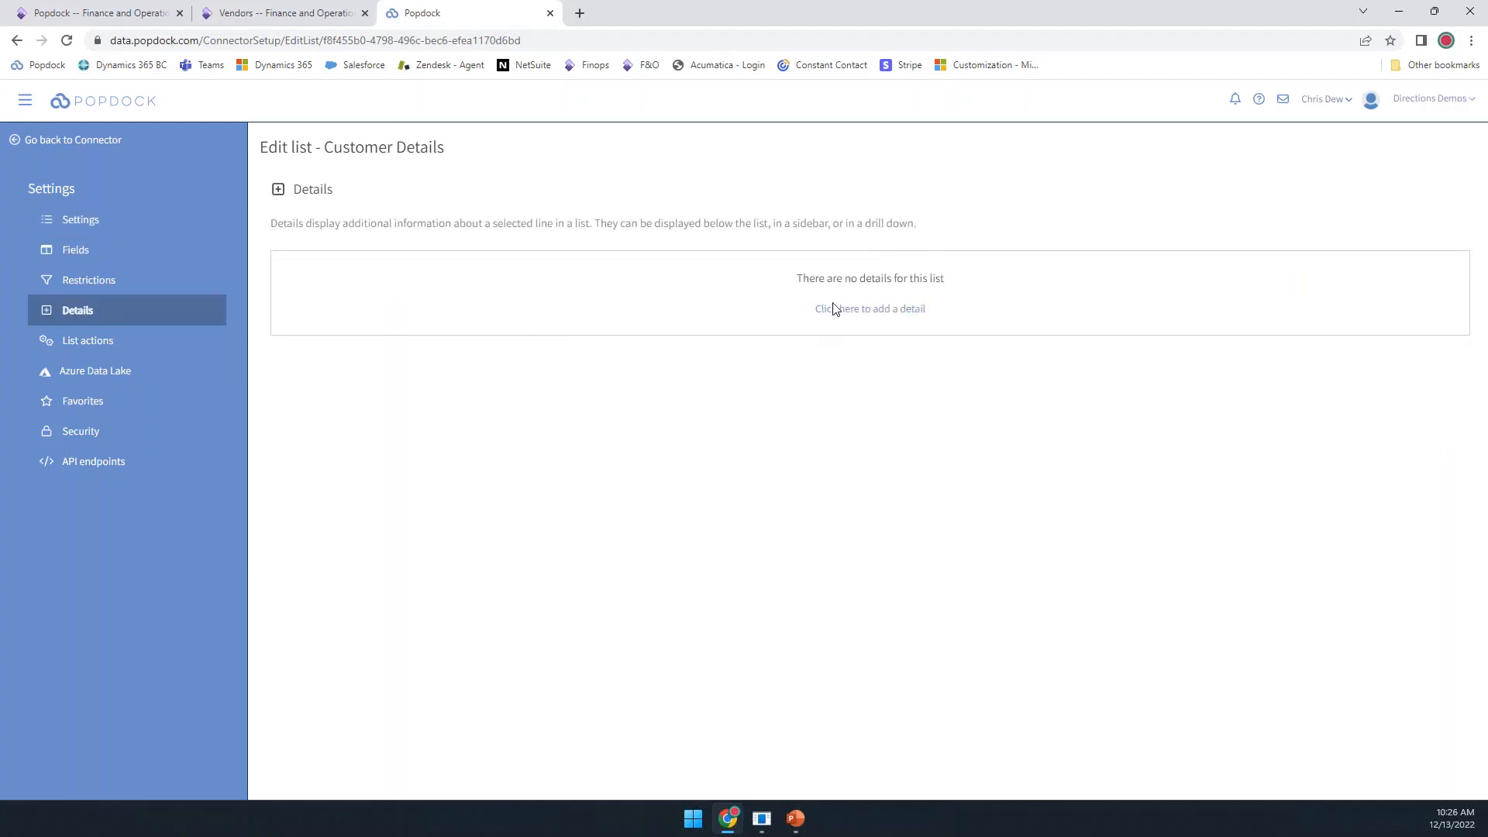
left_click(891, 308)
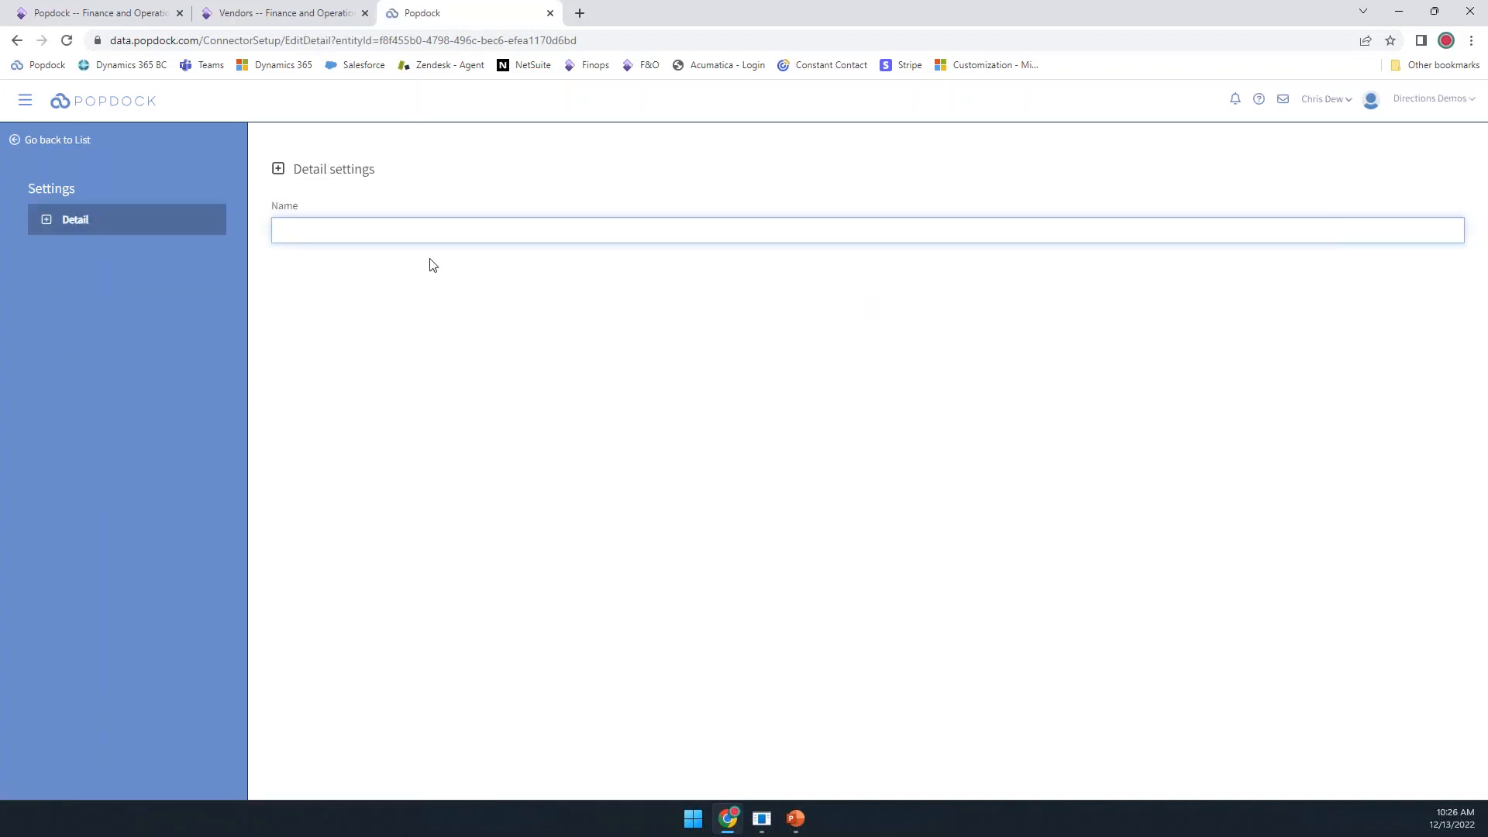
type("R")
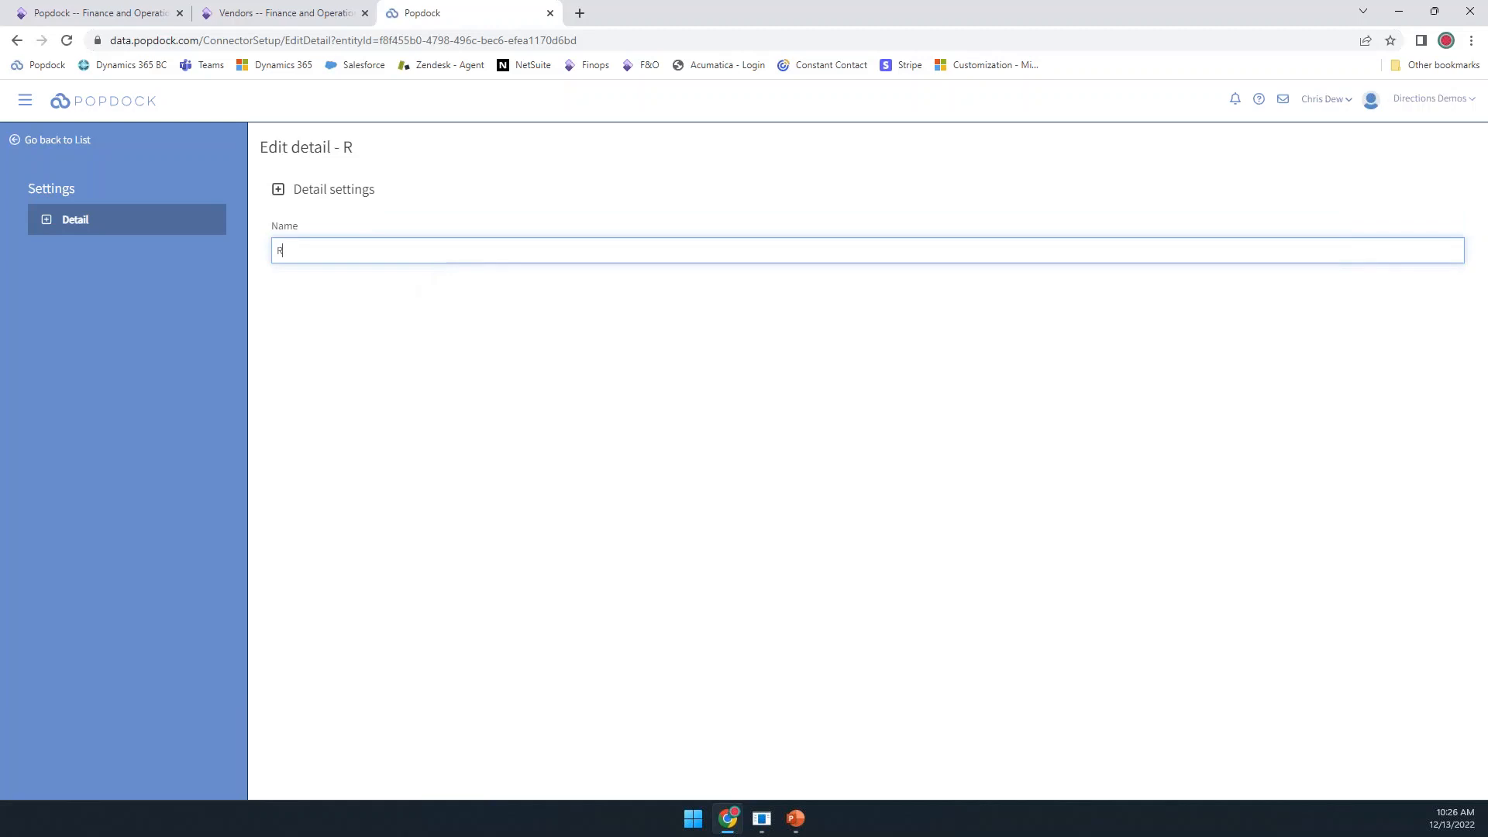
key("BackSpace")
type("AR Transactions")
key("Tab")
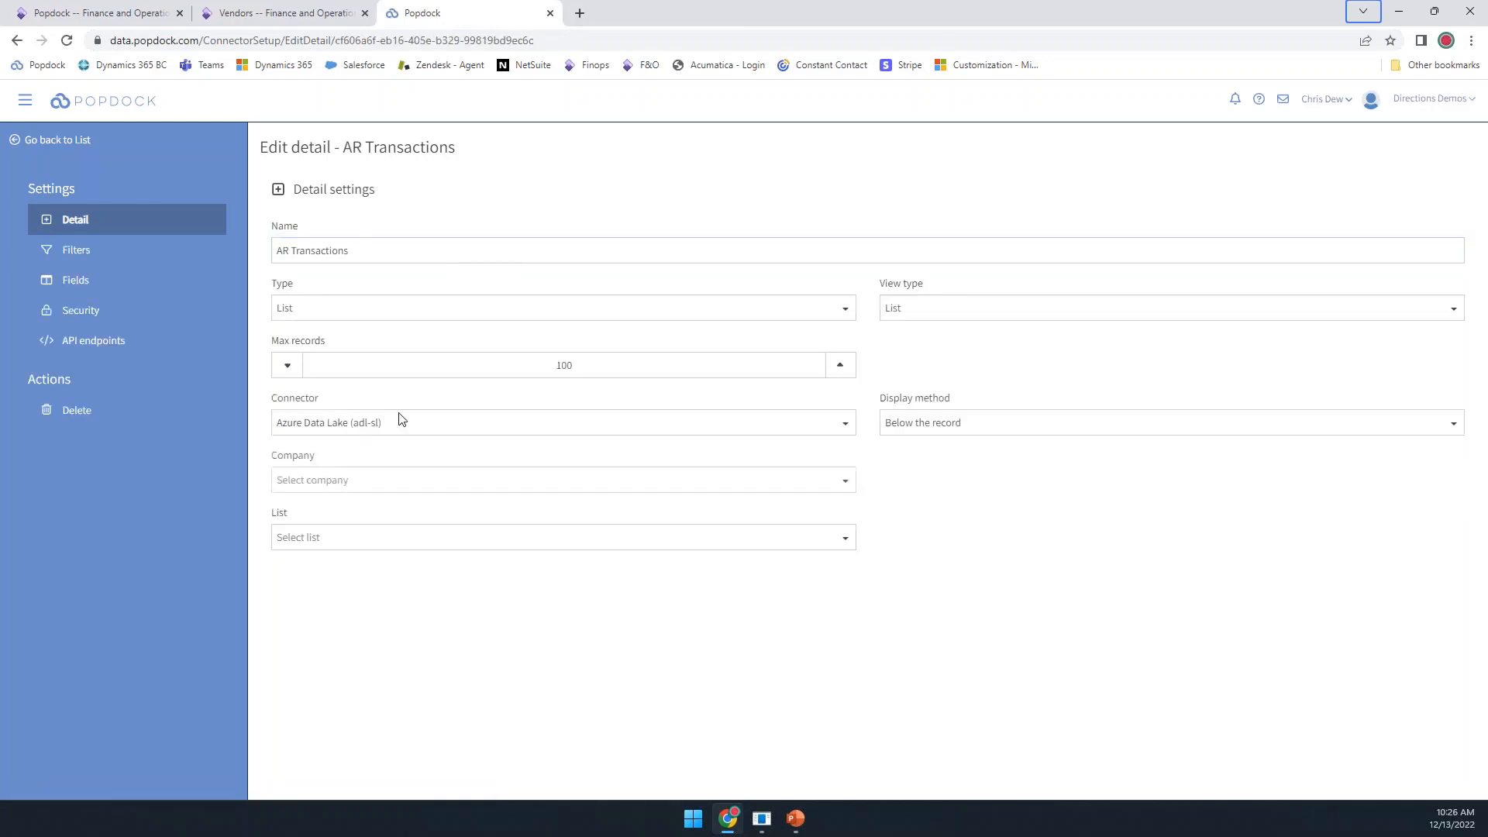
Step: Set the AR Transactions detail's company to Contoso, Ltd:Demo and its list to AR Transactions
left_click(336, 484)
left_click(365, 549)
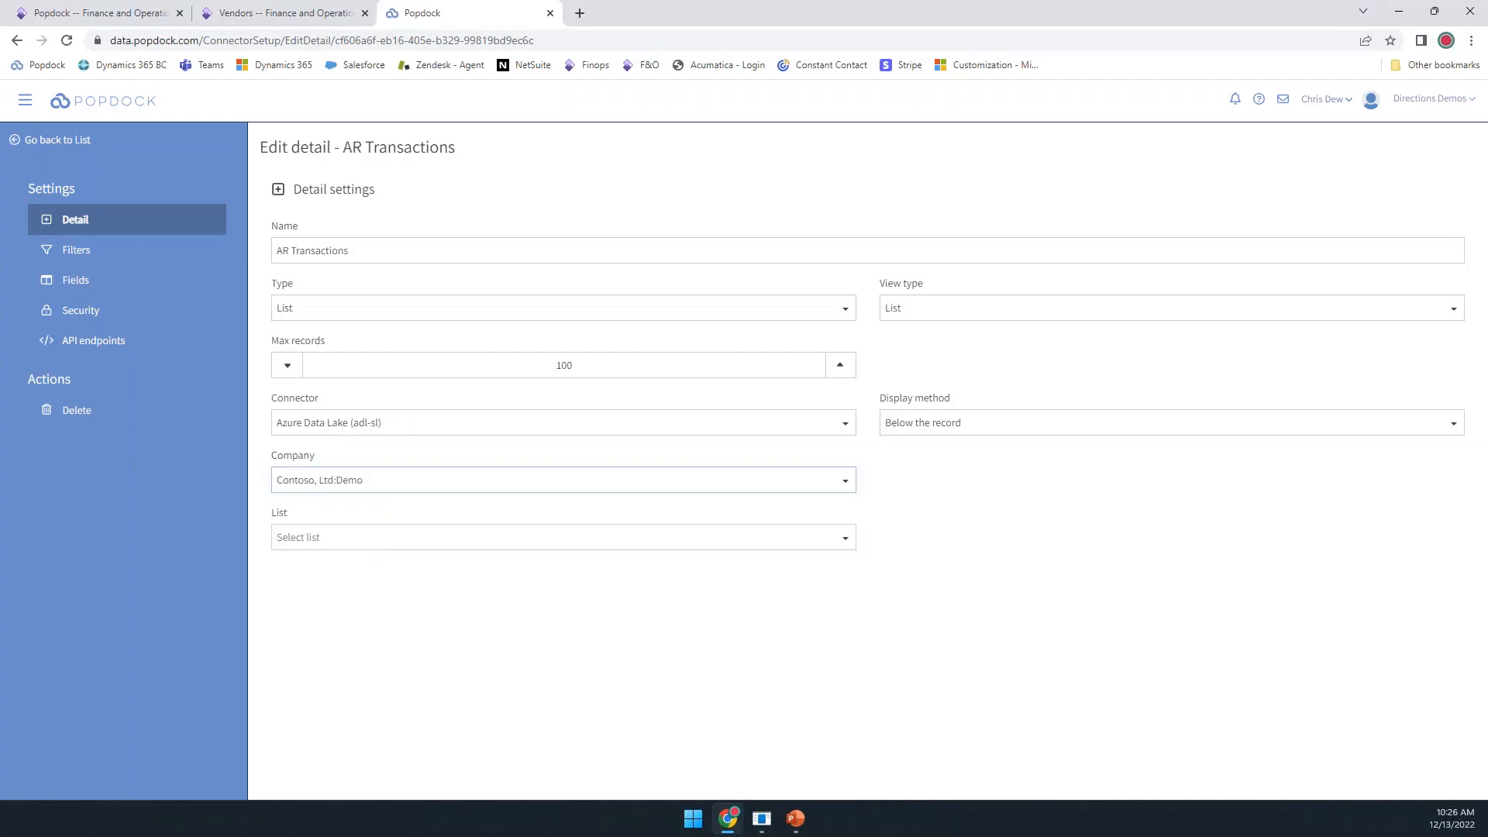
left_click(337, 547)
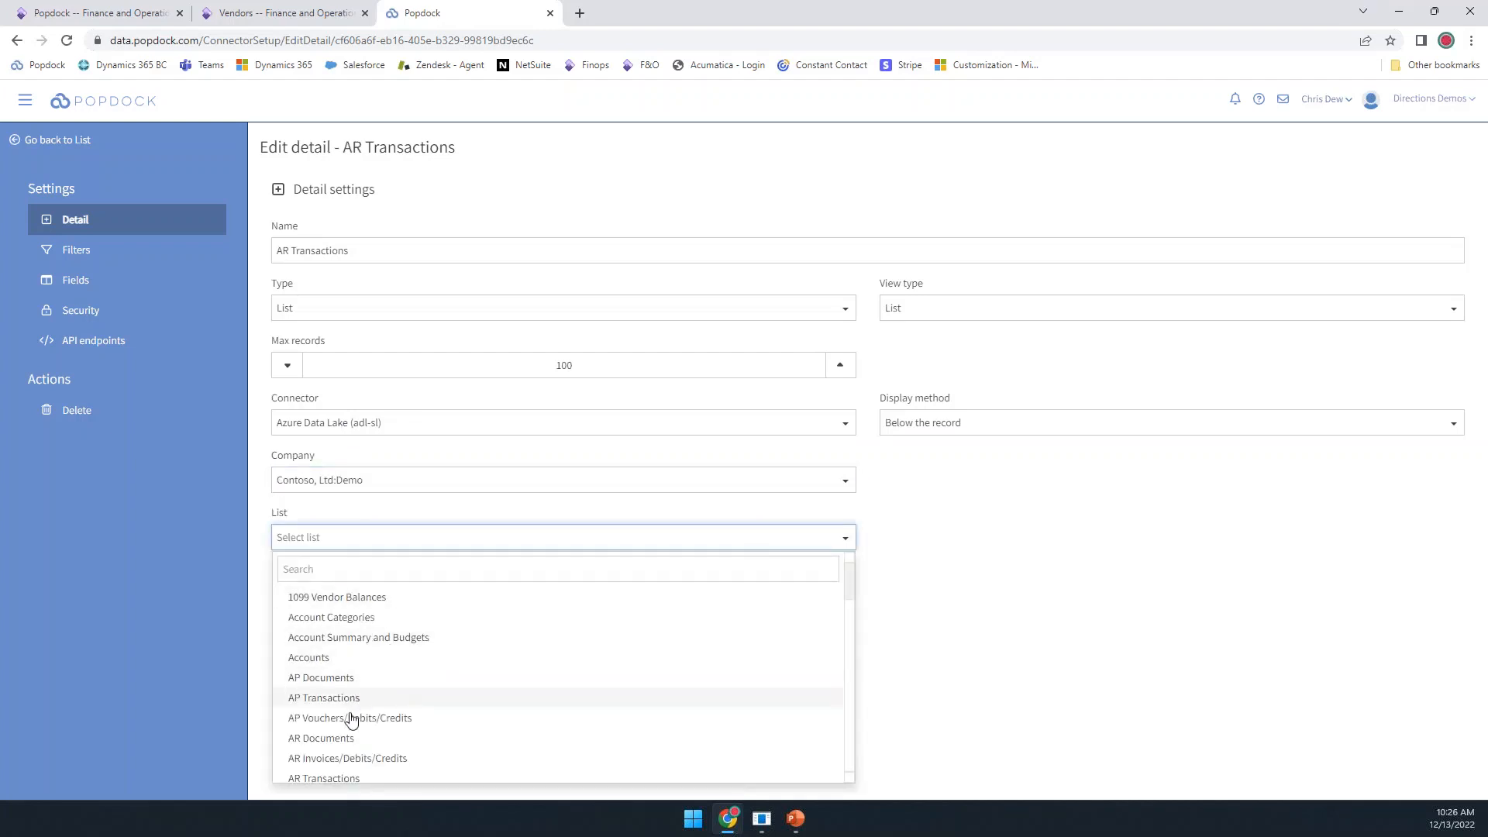
scroll(485, 760, "down", 1)
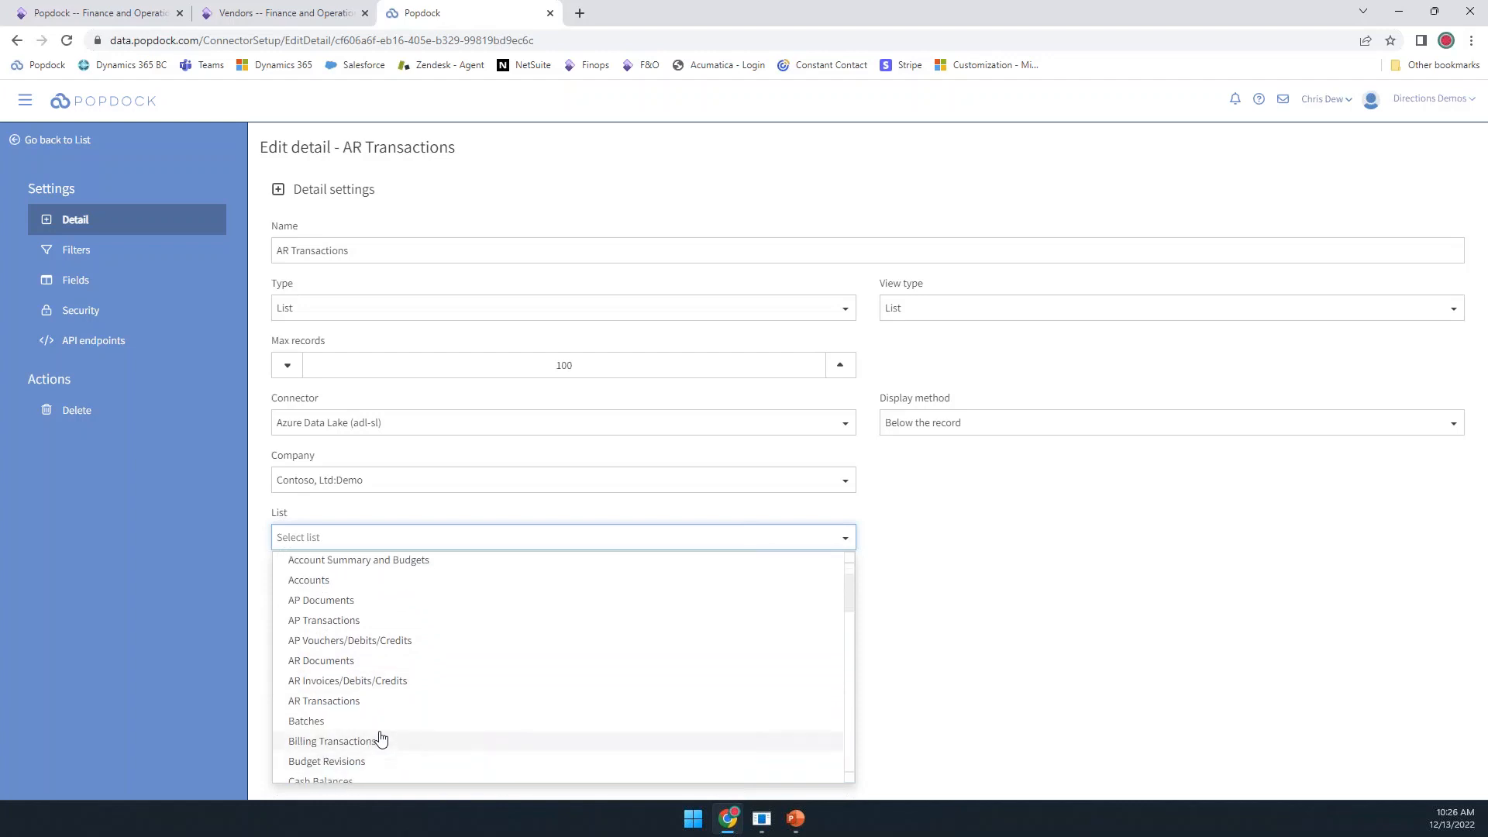
left_click(342, 703)
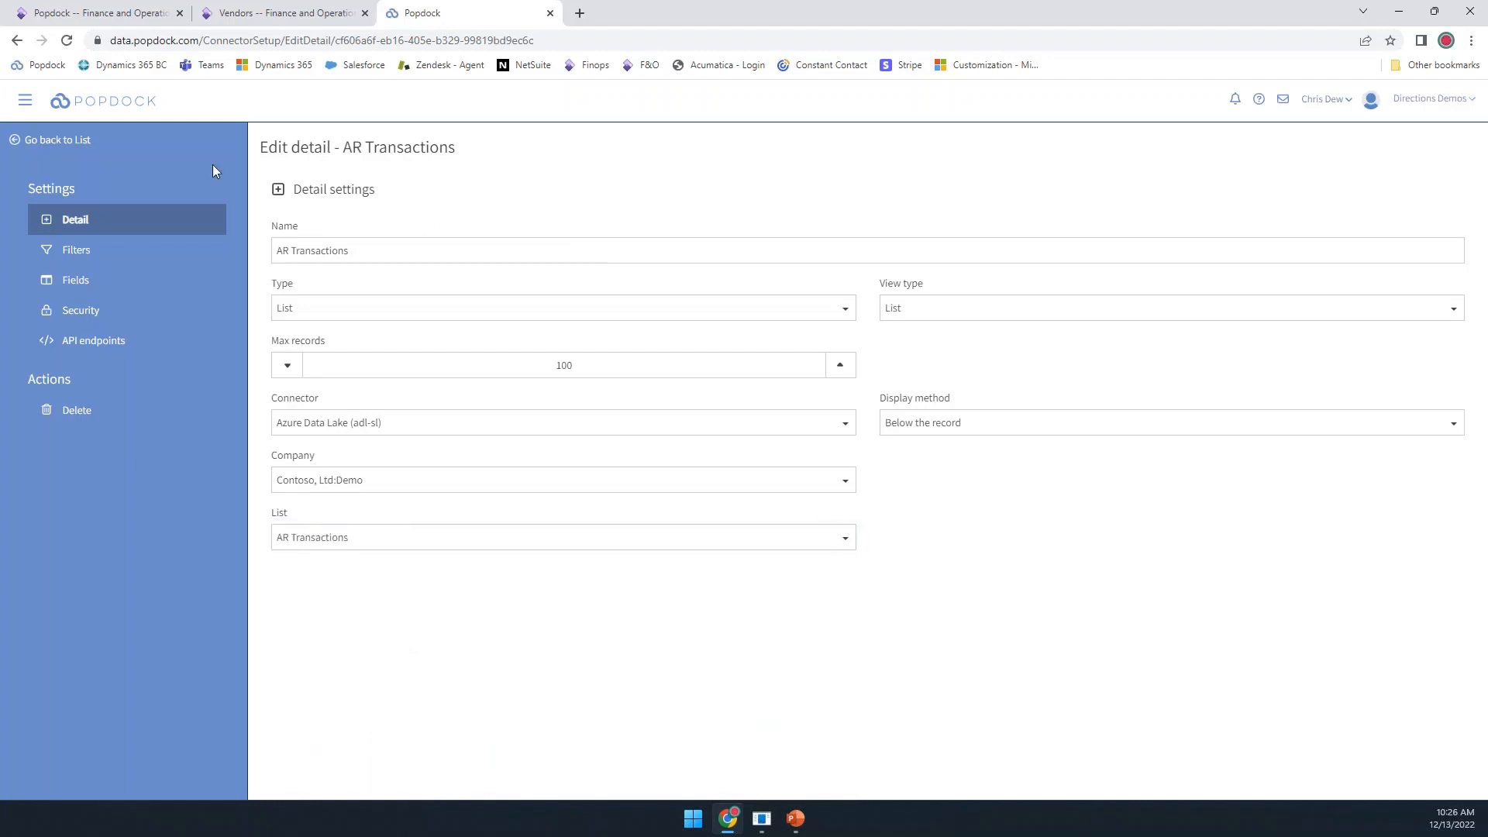
Step: Add a filter to the AR Transactions detail where Customer ID equals the Customer ID field from the parent list
left_click(87, 250)
left_click(901, 275)
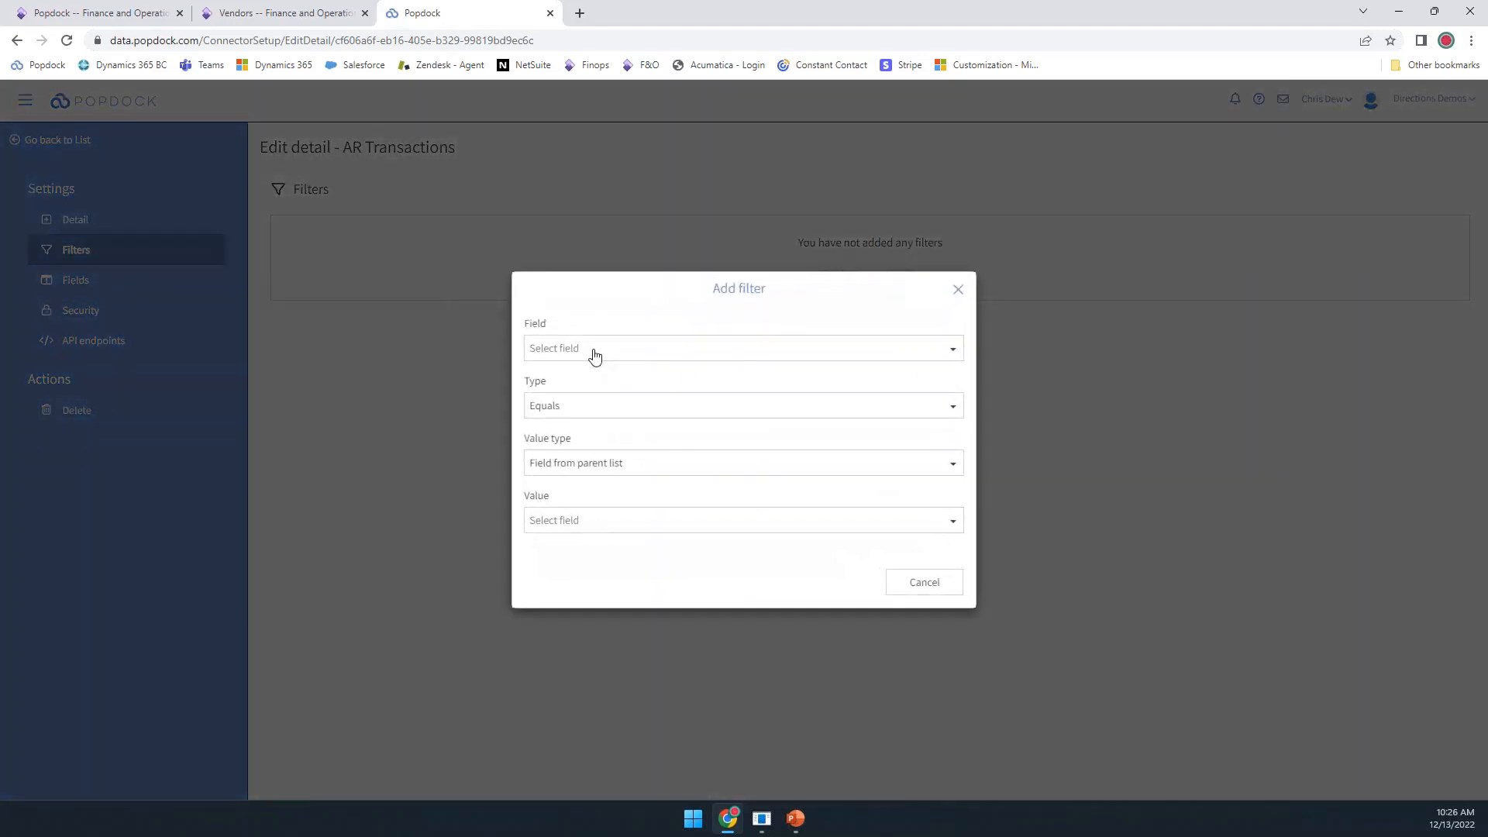
left_click(595, 356)
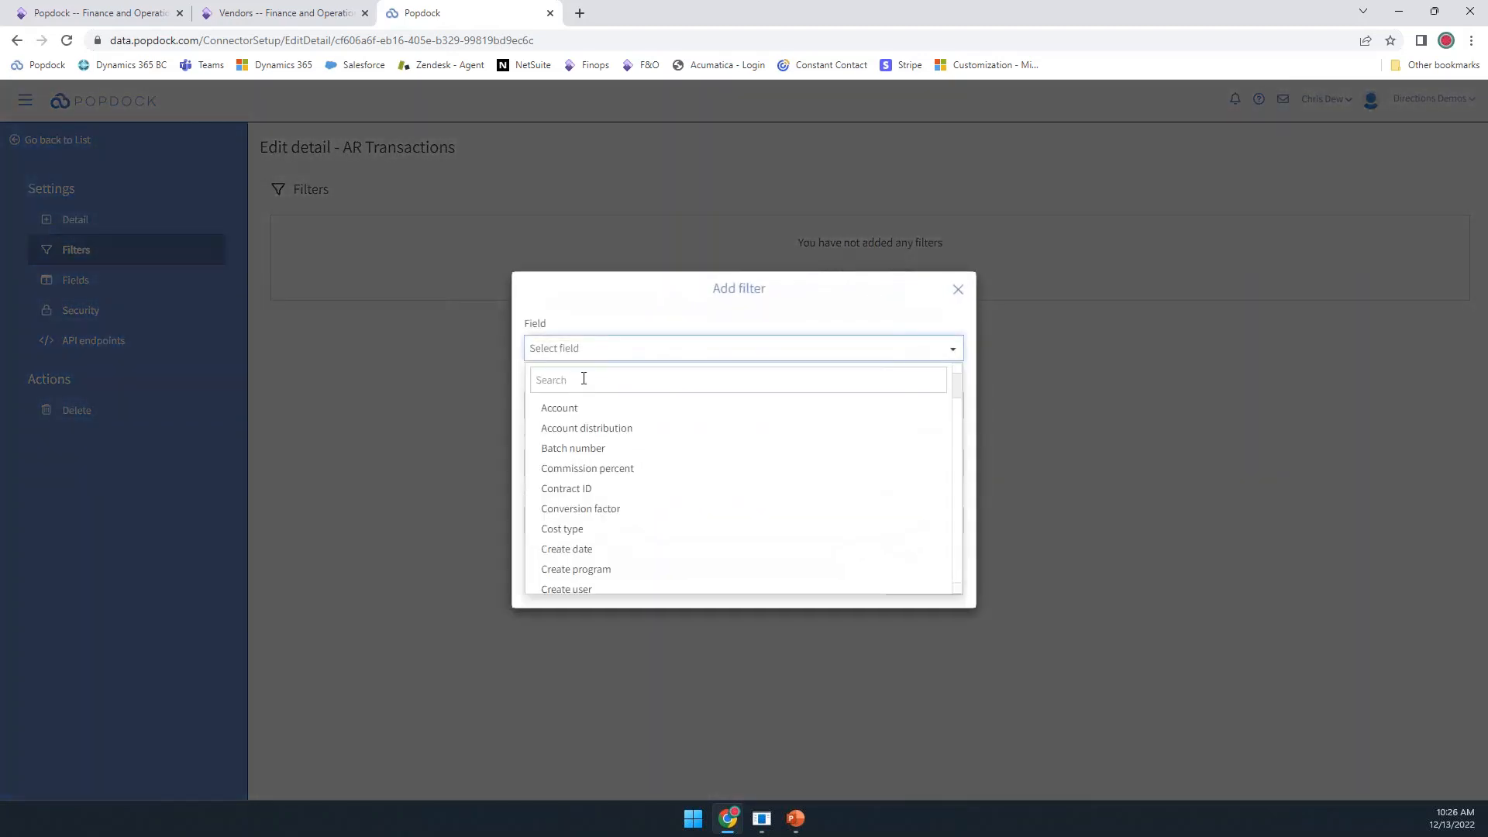
left_click(584, 379)
type("cust")
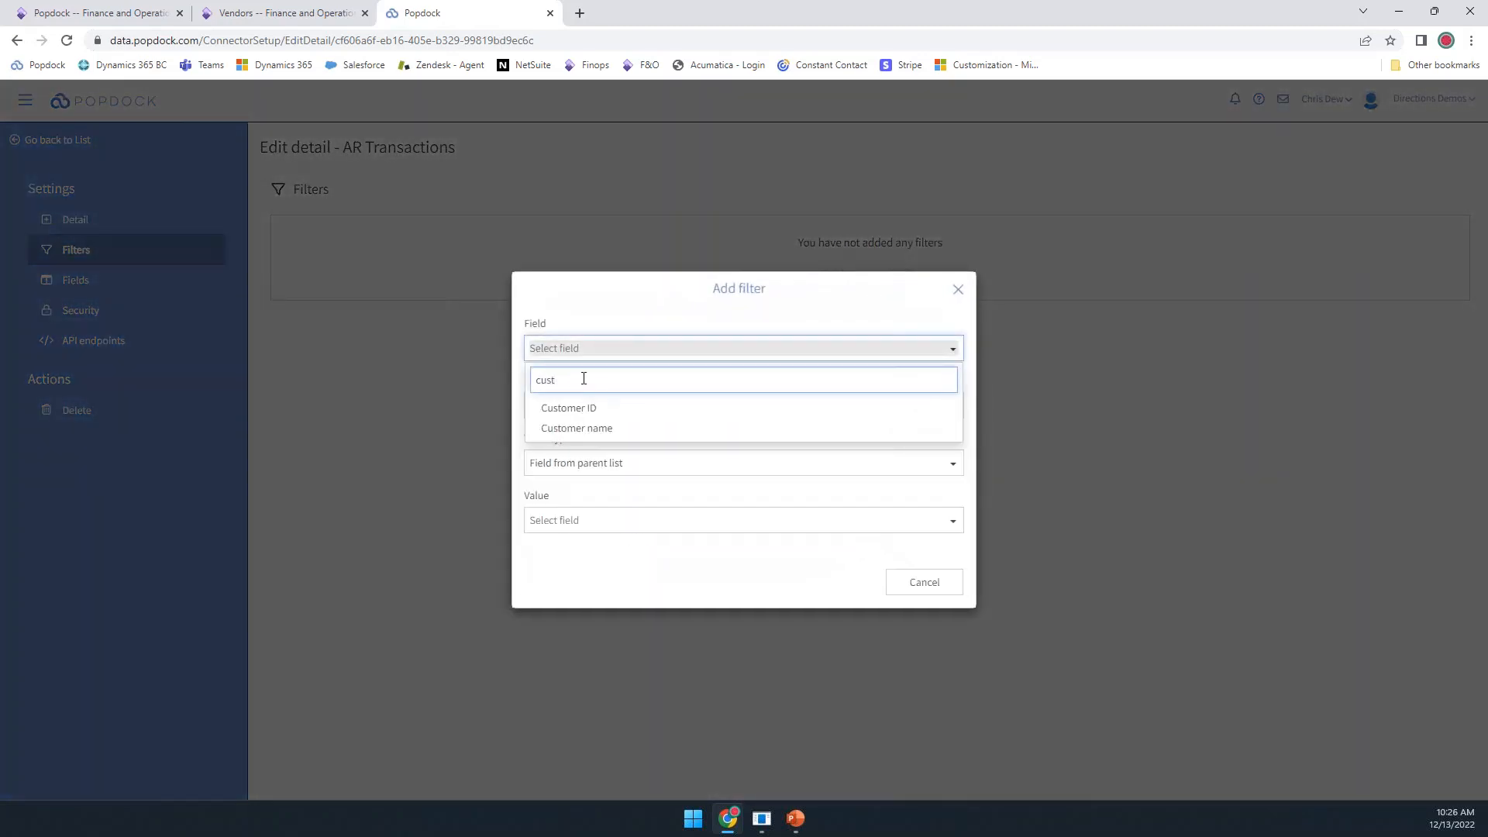
left_click(598, 411)
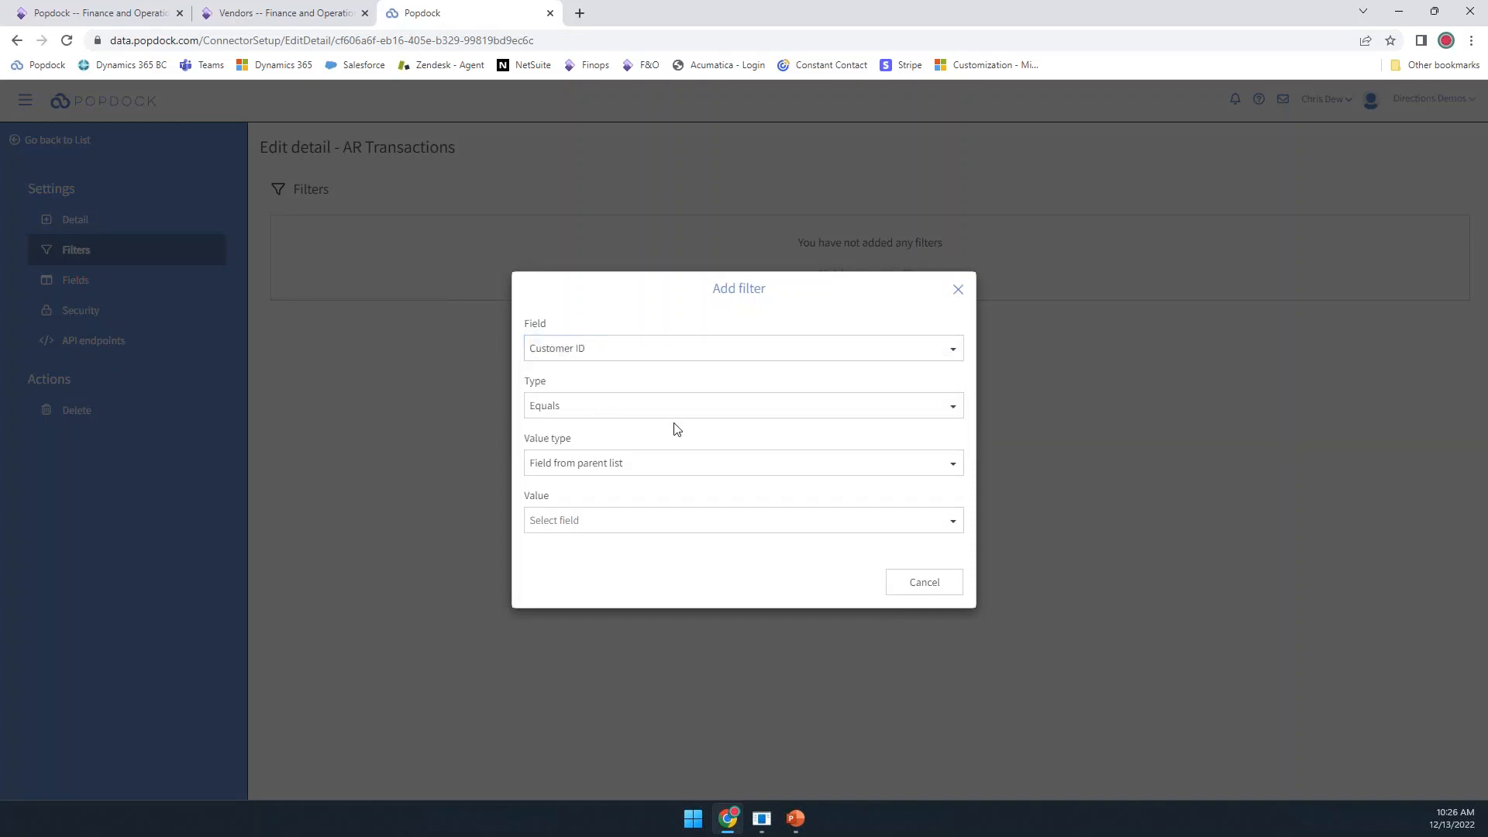
left_click(585, 525)
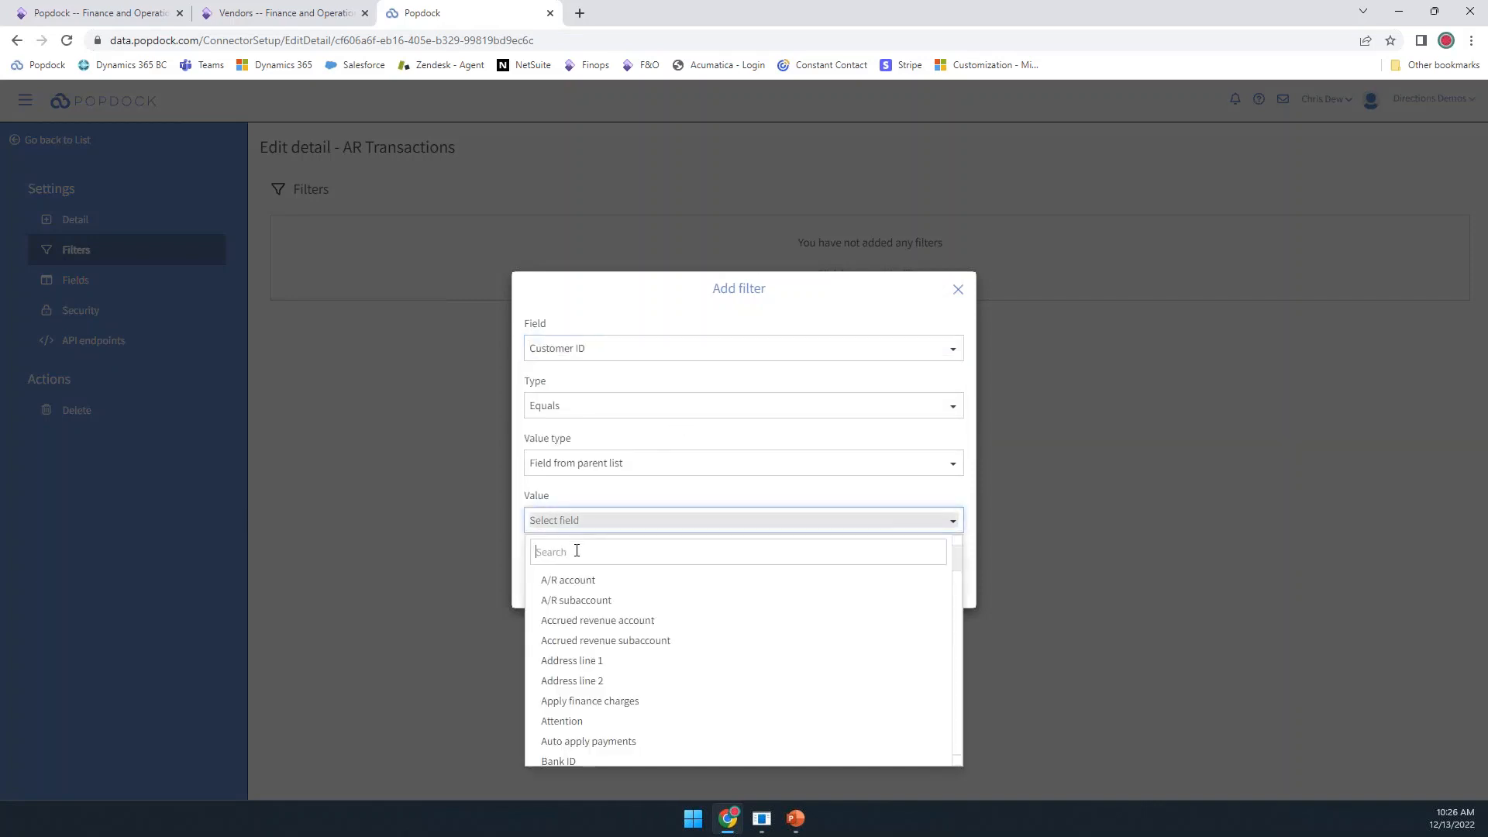
left_click(578, 550)
type("cust")
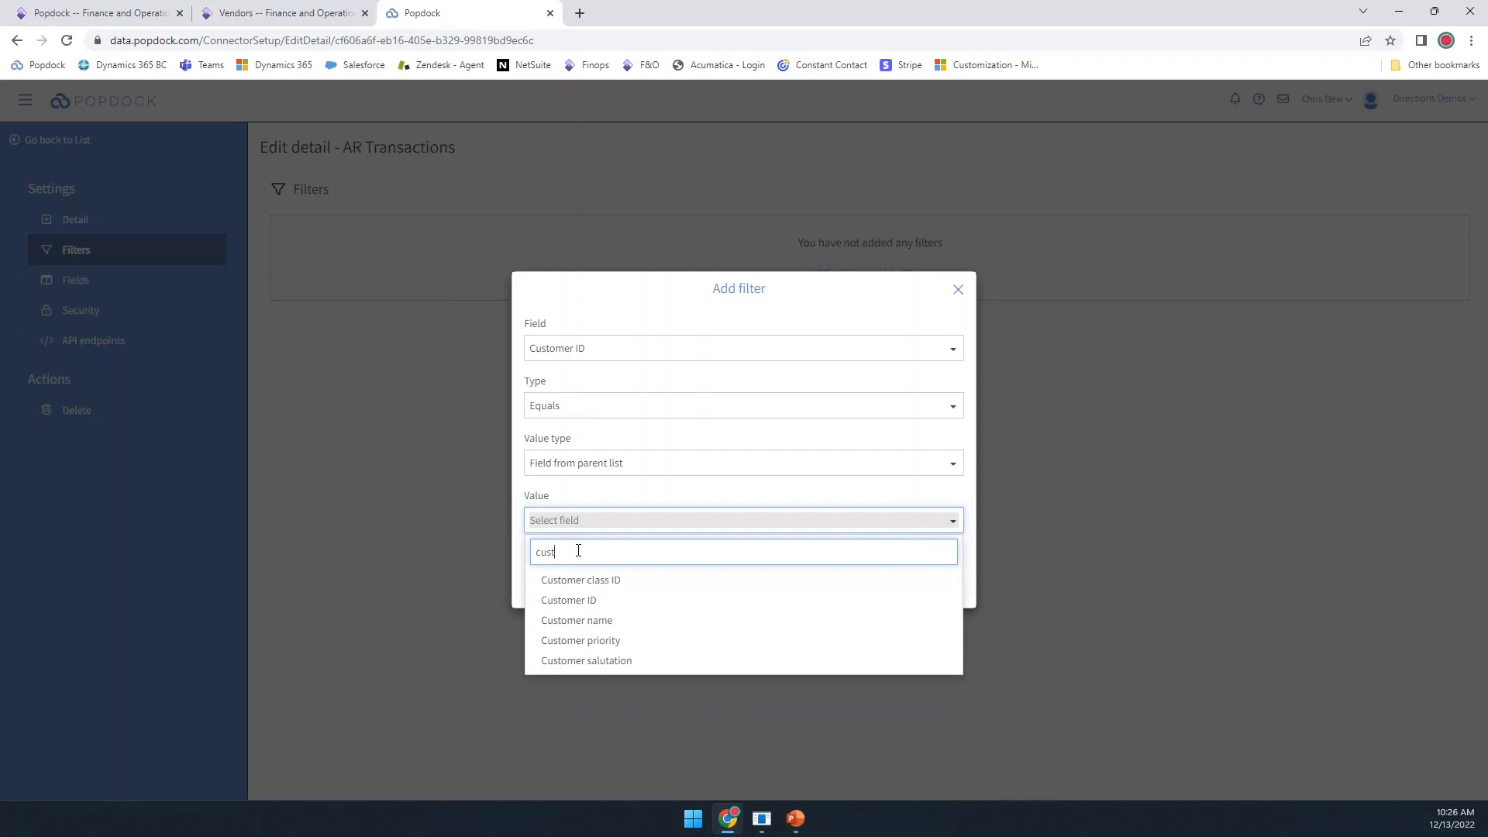
left_click(576, 601)
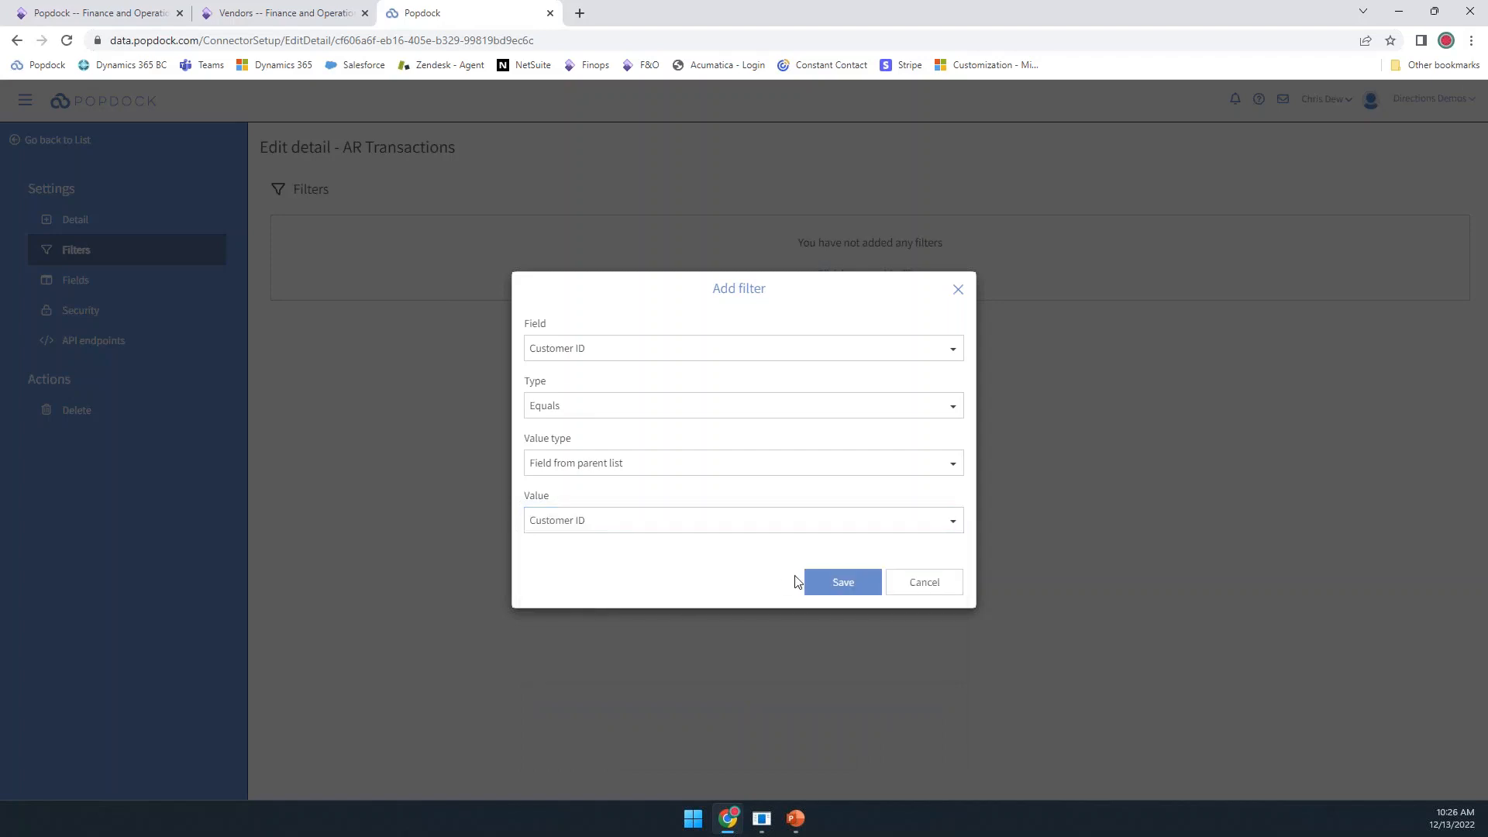
left_click(856, 587)
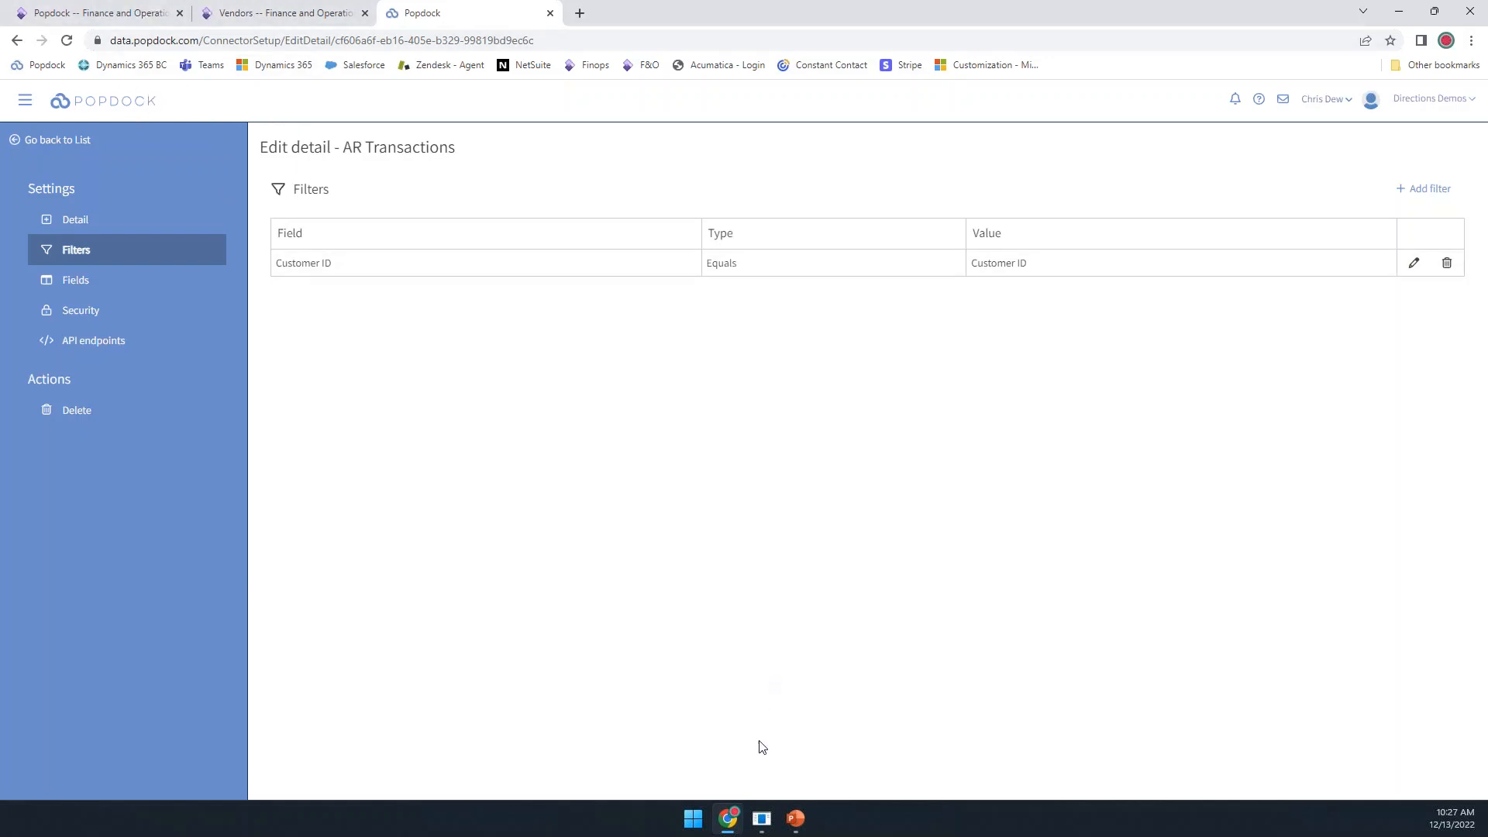
Step: Switch to the Popdock data lake upload tool, check the progress of the running upload, and minimize the tool
left_click(762, 819)
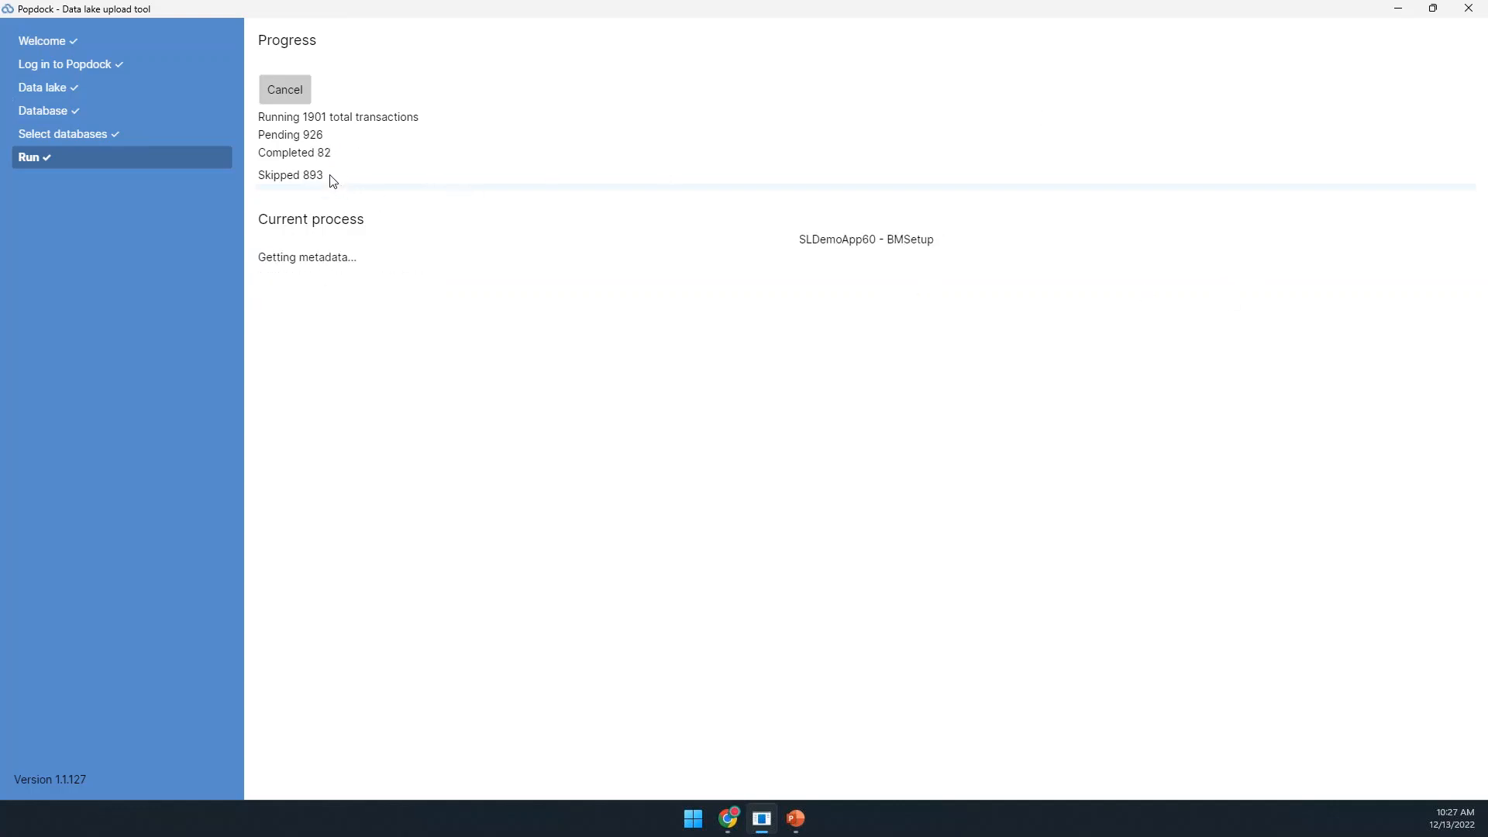
left_click(1404, 14)
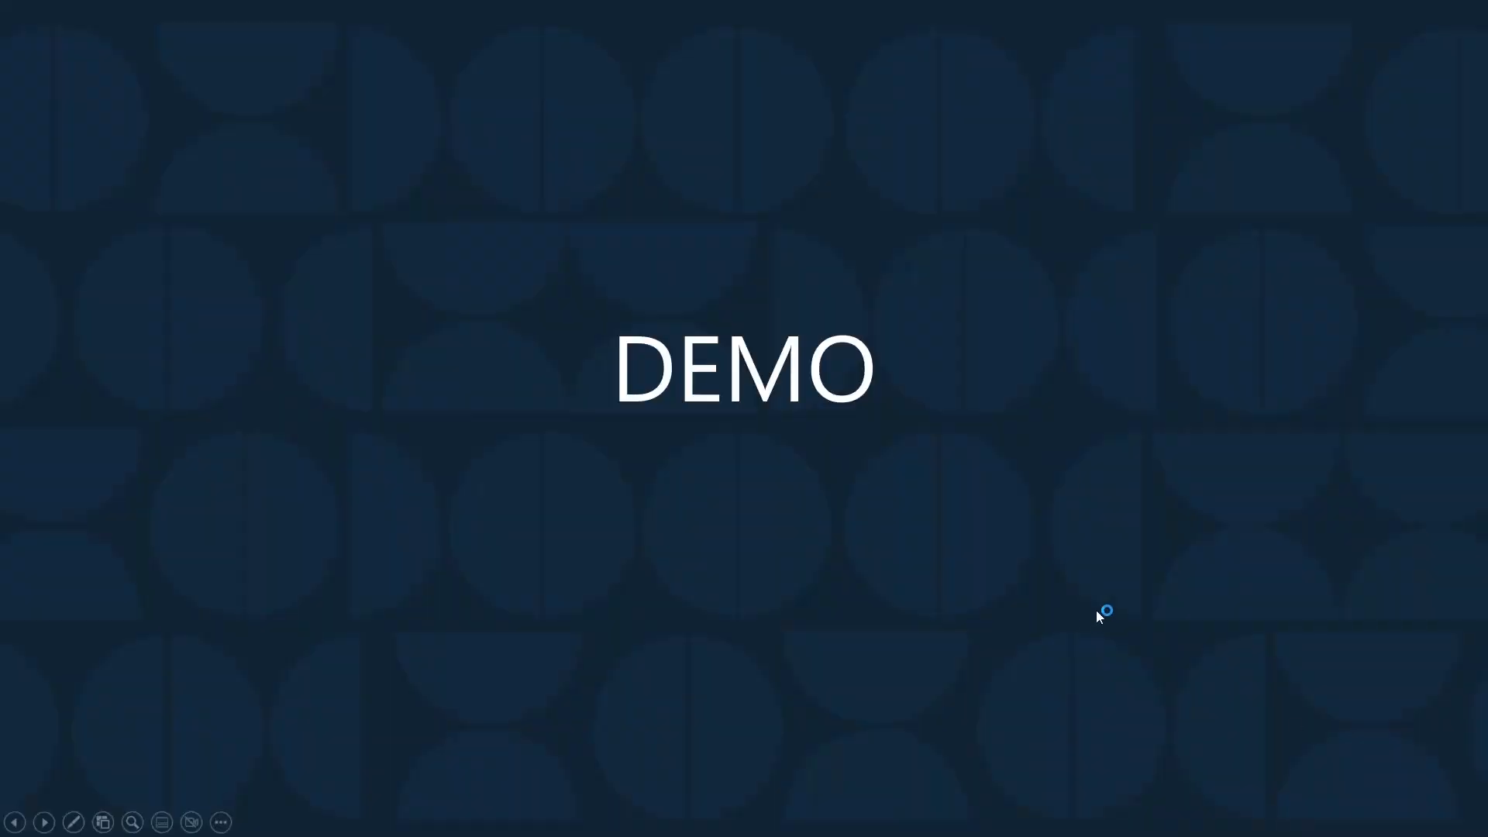
left_click(1096, 611)
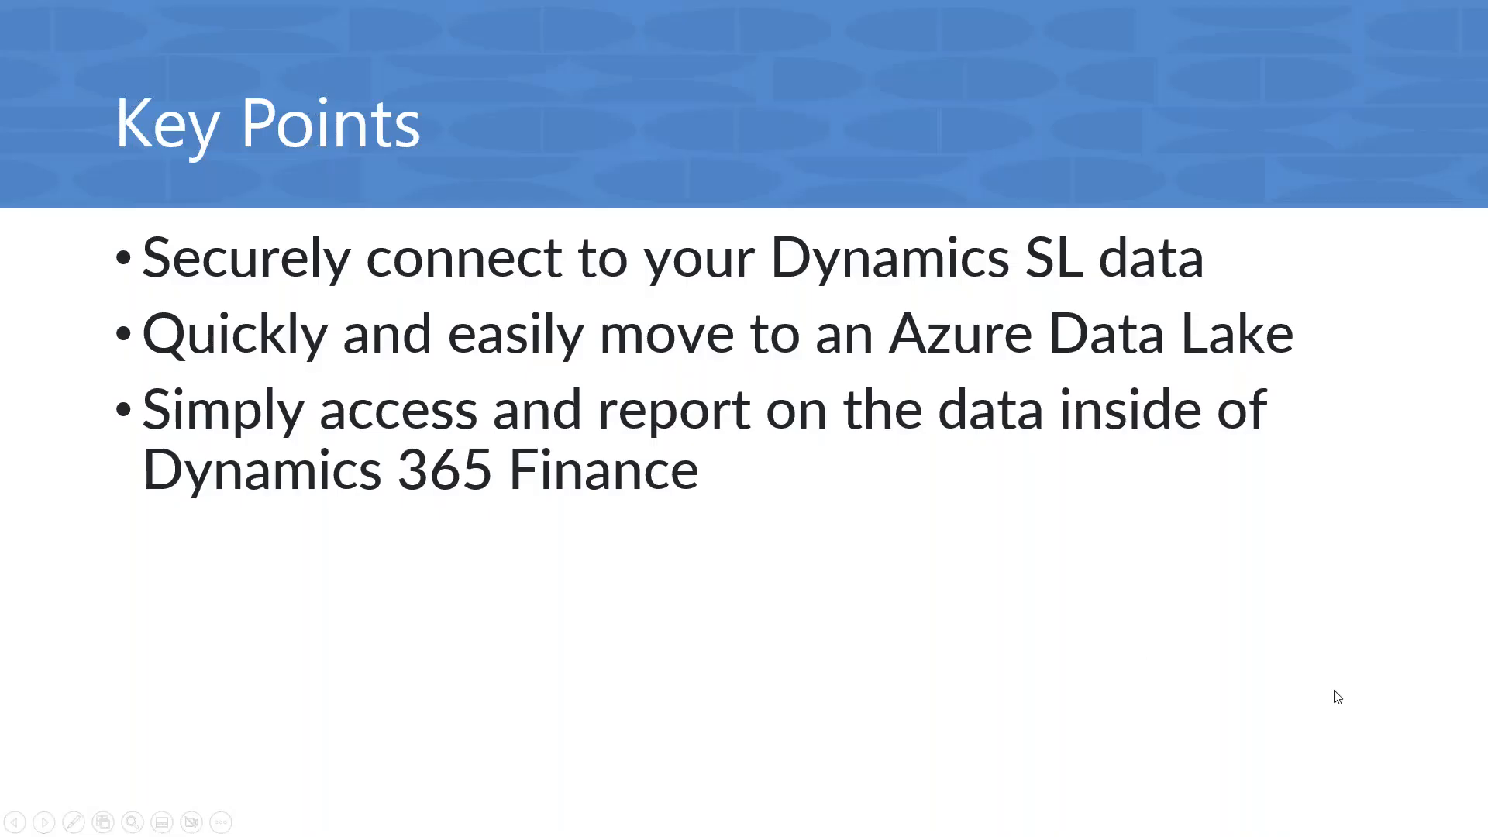